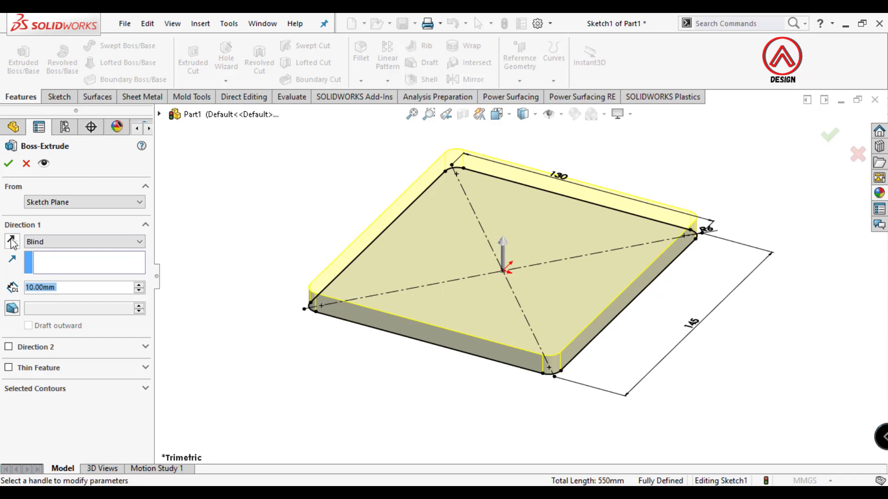
Step: Extrude the rounded rectangle sketch 12 mm downward, reversing the direction and applying a 2° inward draft
left_click(13, 242)
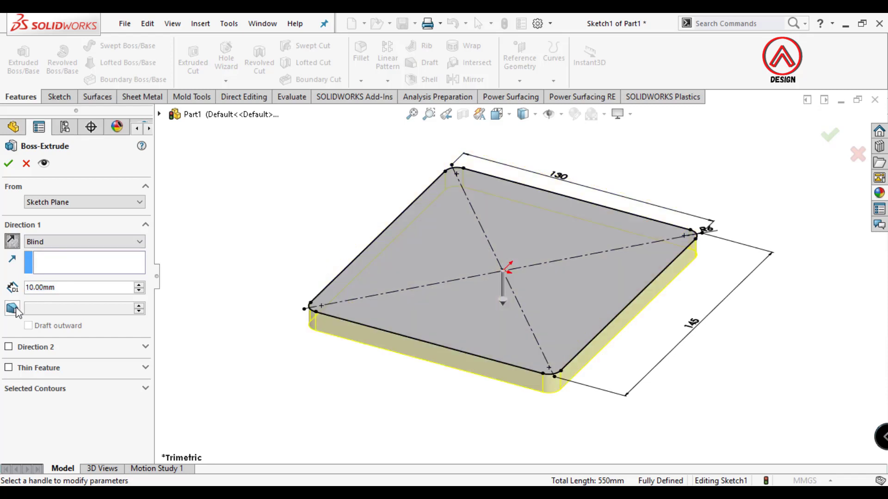
type("2")
key("Return")
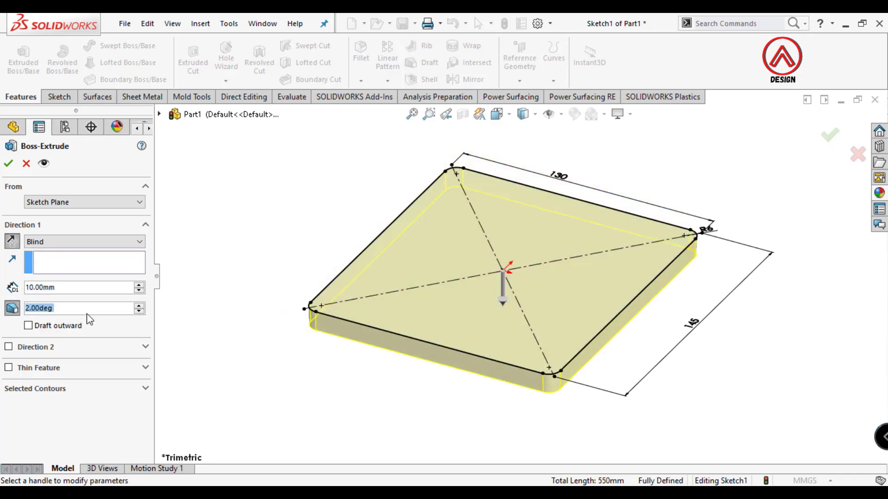
type("12")
key("Return")
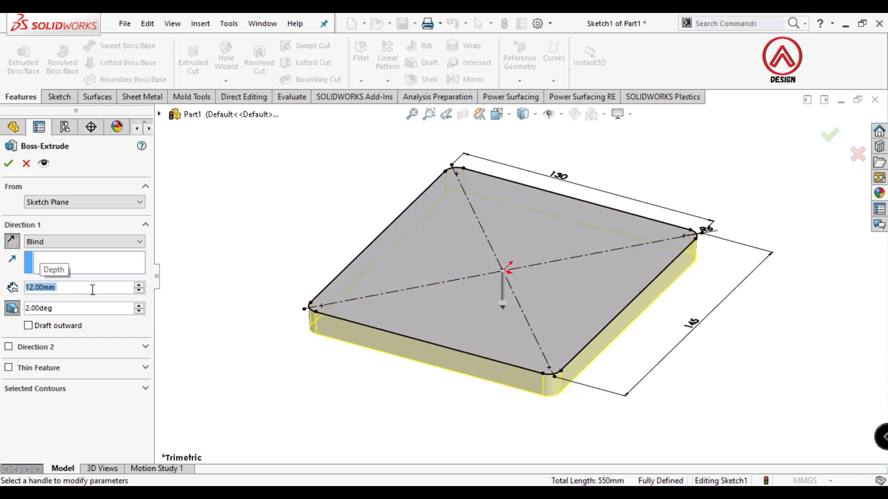
scroll(515, 298, "up", 2)
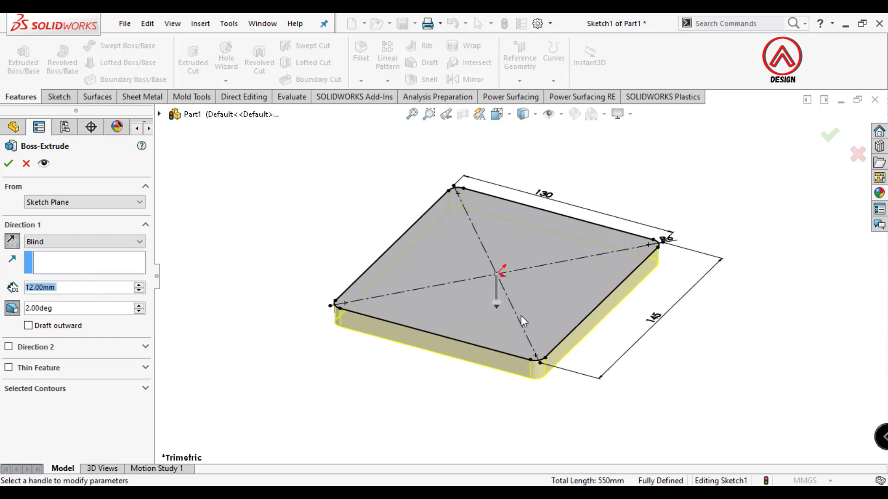
left_click(10, 167)
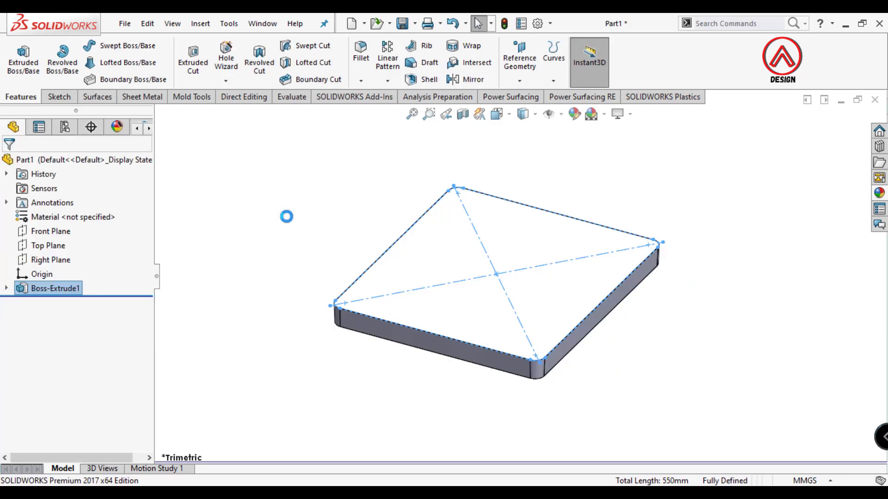
Step: Start a shell that removes the plate's top face and set the wall thickness to 1.3 mm
middle_click_drag(560, 285, 496, 267)
left_click(497, 268)
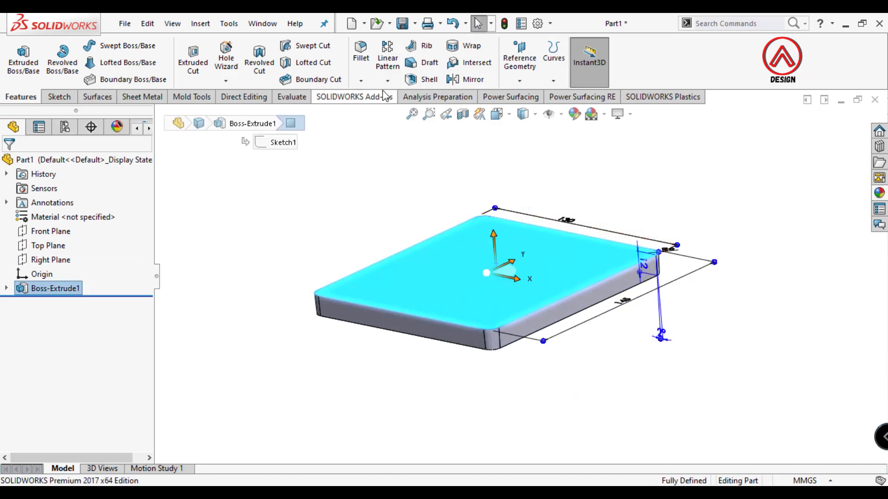
left_click(415, 82)
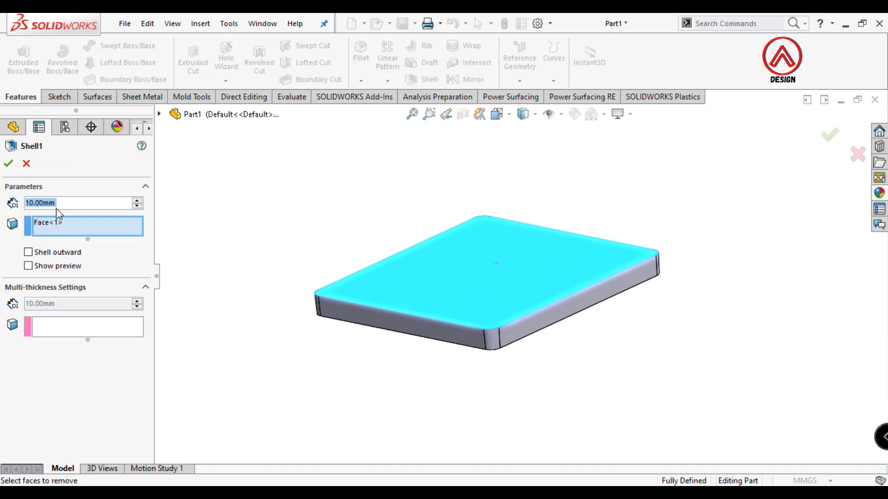
type("1.")
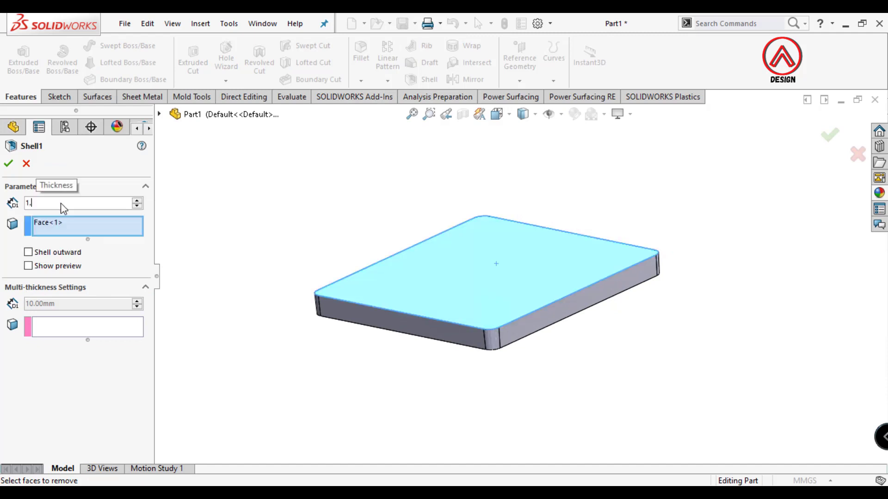
type("3")
left_click(94, 268)
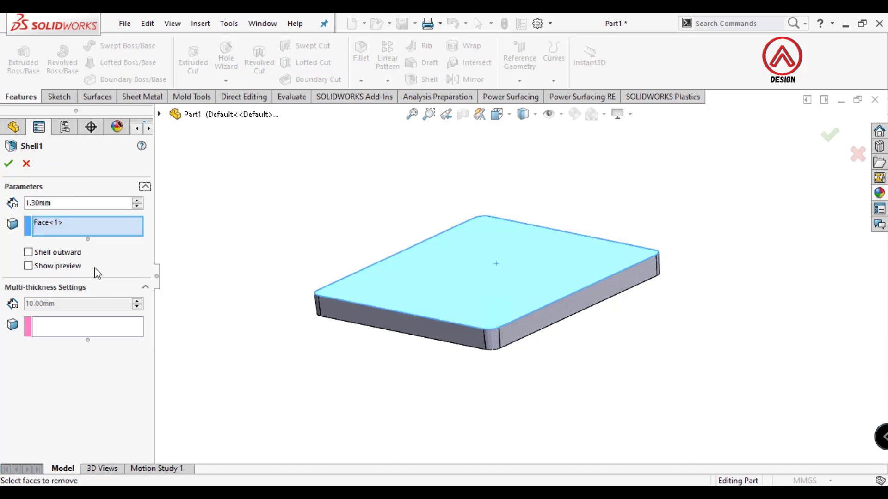
Step: Give the bottom face its own shell thickness of 1.7 mm and complete the shell
left_click(60, 329)
middle_click_drag(481, 366, 457, 295)
left_click(459, 289)
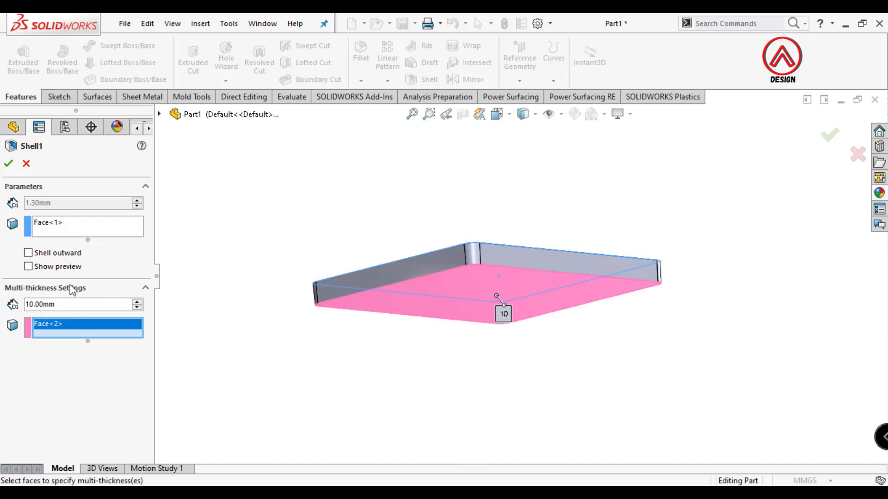
type("1.")
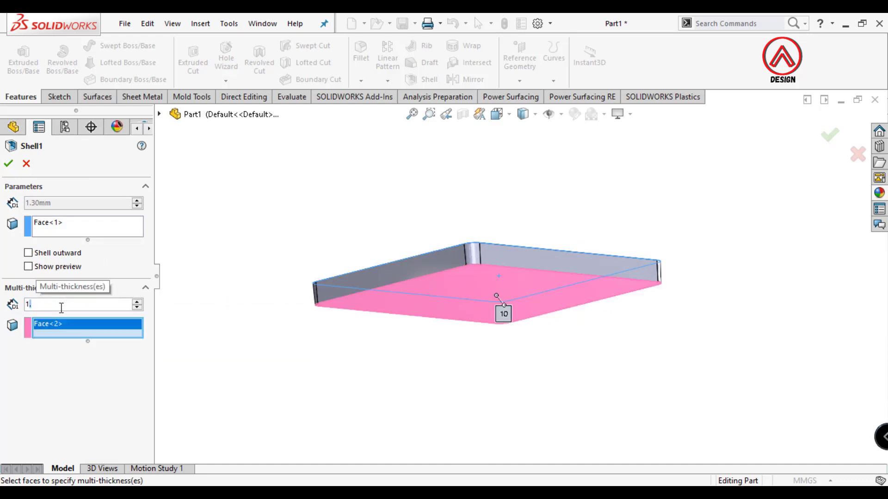
type("70mm")
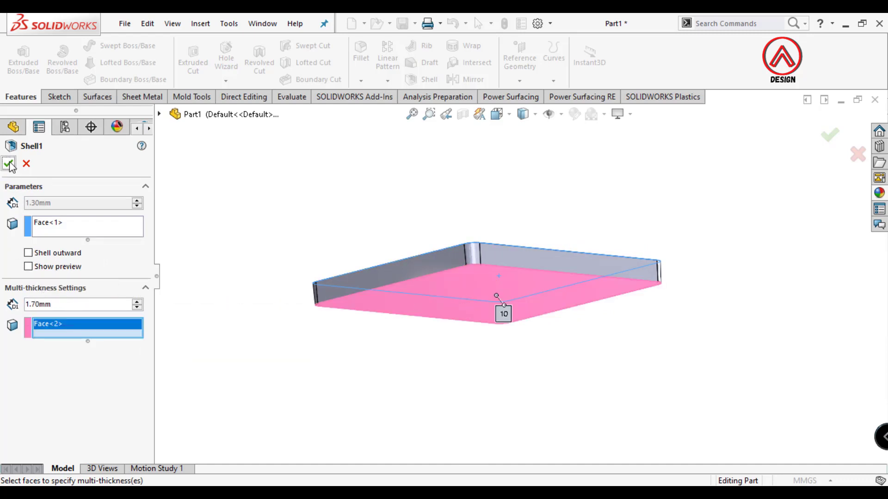
left_click(8, 163)
middle_click_drag(421, 235, 480, 306)
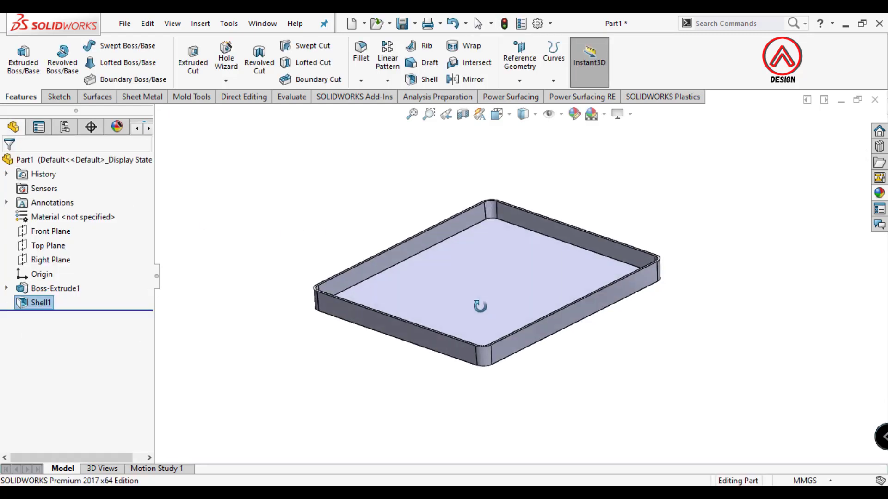
Step: Section the tray in front view and measure across the thickness of its side wall
left_click(497, 121)
left_click(509, 174)
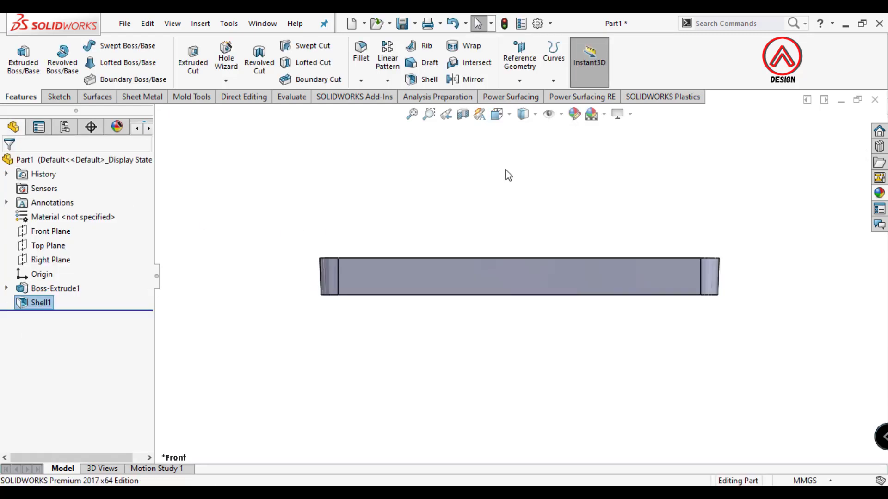
left_click(462, 113)
left_click(8, 163)
left_click(294, 98)
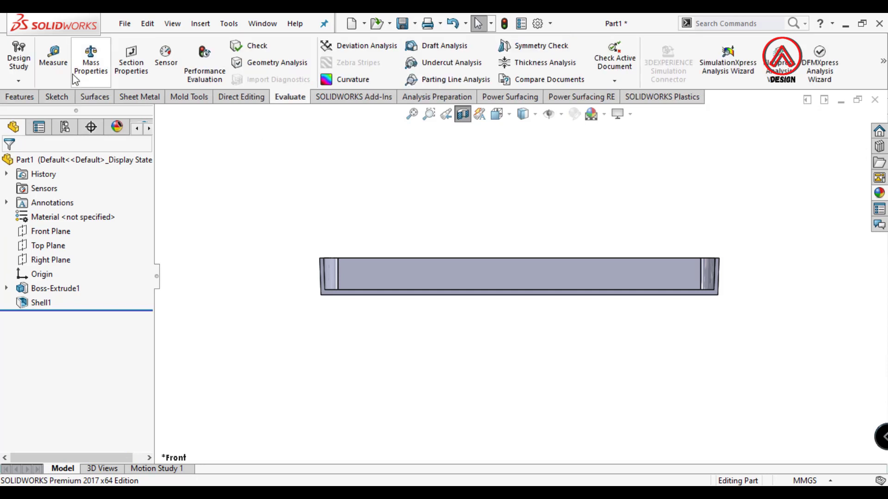
left_click(54, 58)
scroll(356, 293, "down", 3)
left_click(362, 225)
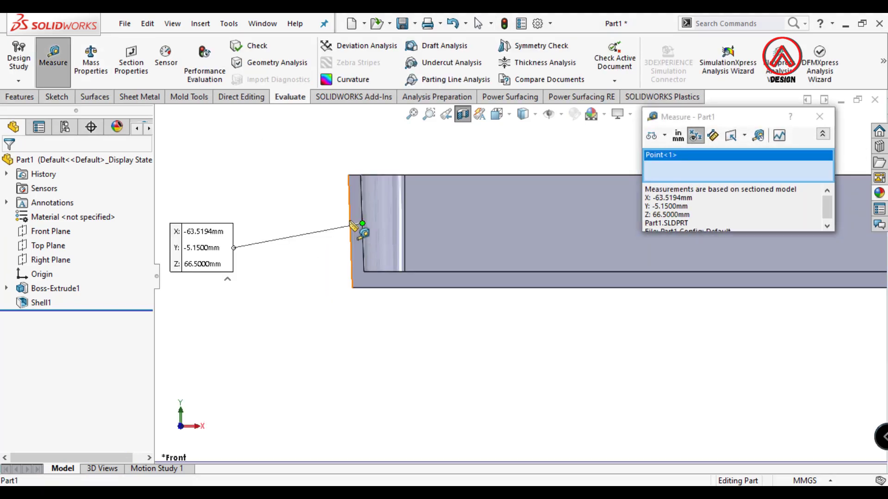
left_click(353, 234)
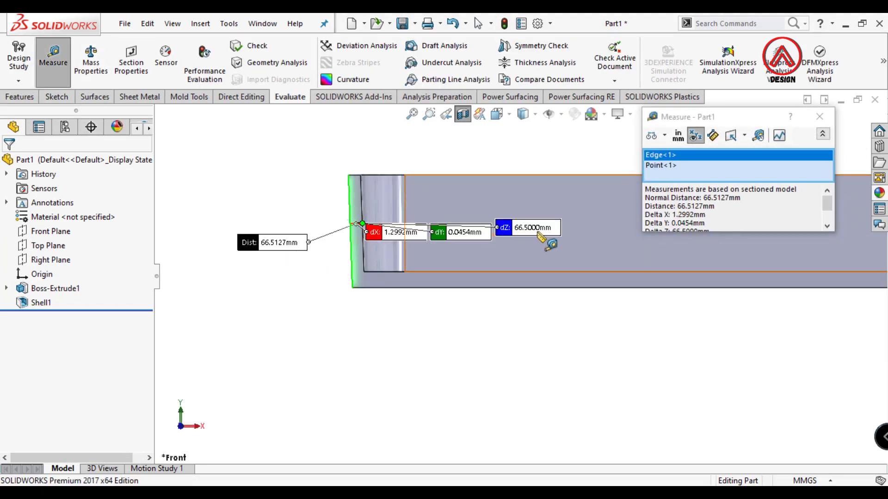
scroll(697, 209, "down", 1)
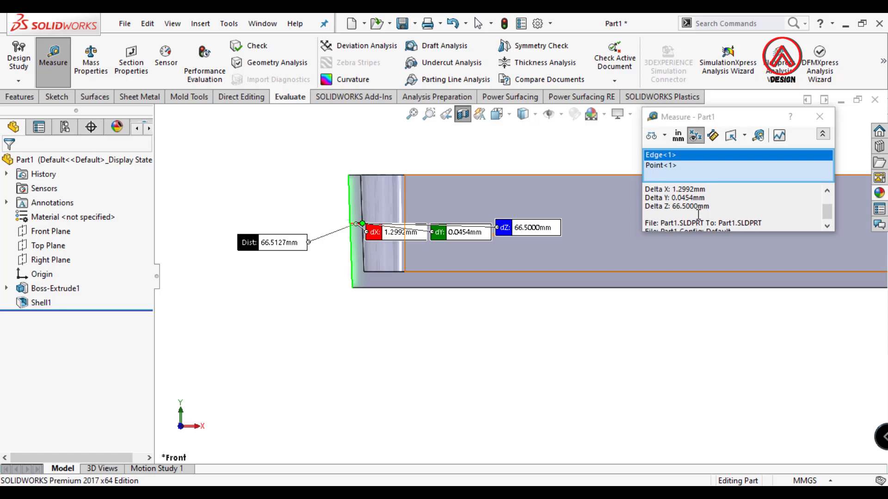
left_click(826, 117)
Step: Measure the floor thickness between its inner and outer edges, and turn off the section view
left_click(53, 60)
left_click(419, 273)
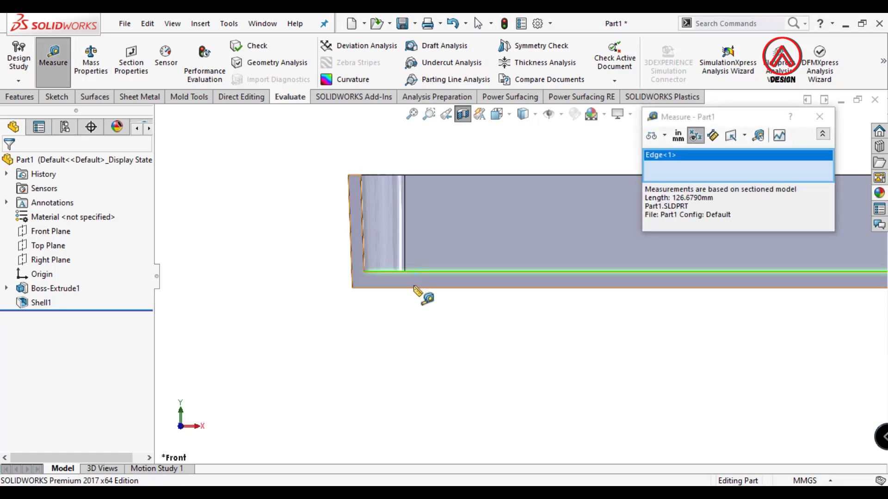
left_click(415, 288)
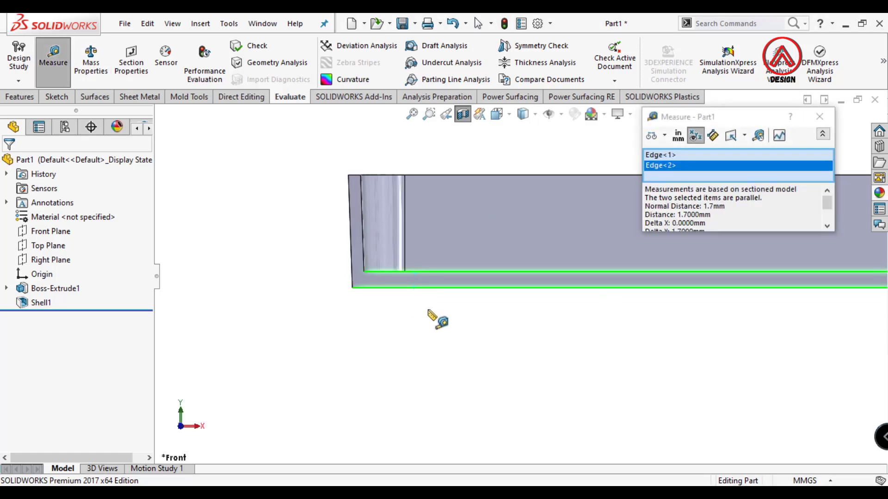
left_click(819, 117)
left_click(463, 114)
Step: Fillet the outer bottom edge of the tray all around with a 2 mm radius
scroll(594, 321, "up", 3)
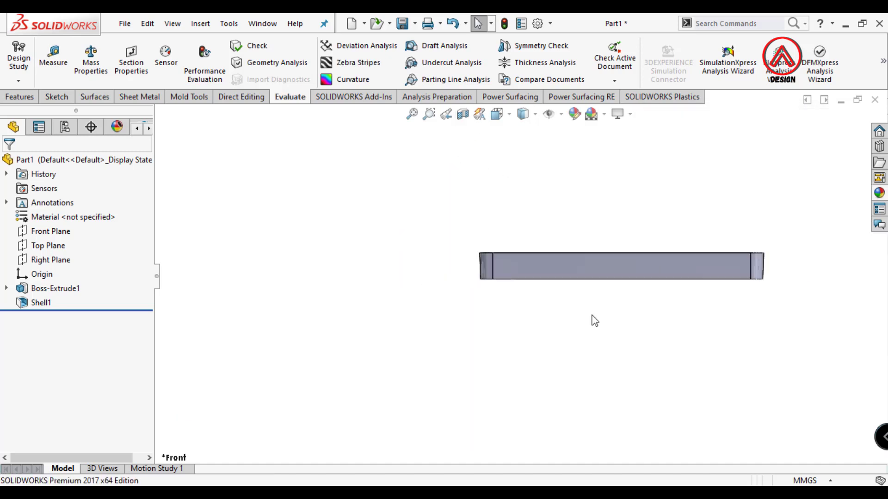
middle_click_drag(591, 316, 591, 263)
scroll(591, 263, "up", 3)
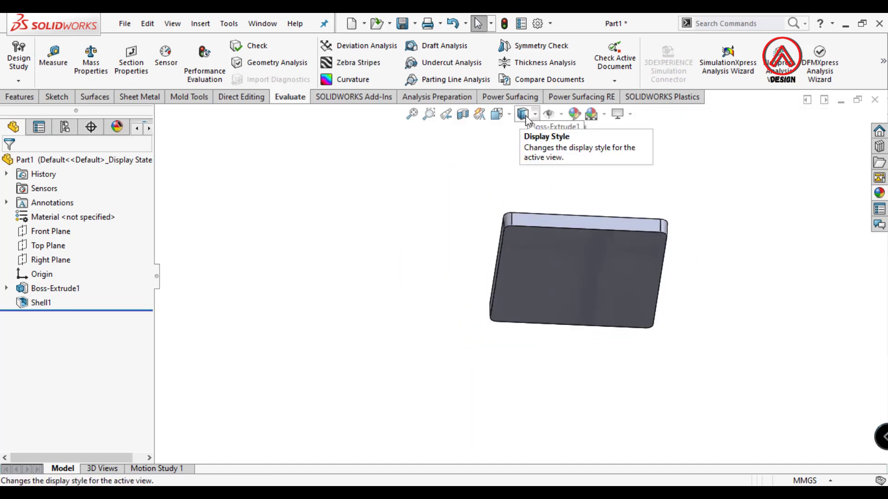
left_click(501, 117)
left_click(517, 148)
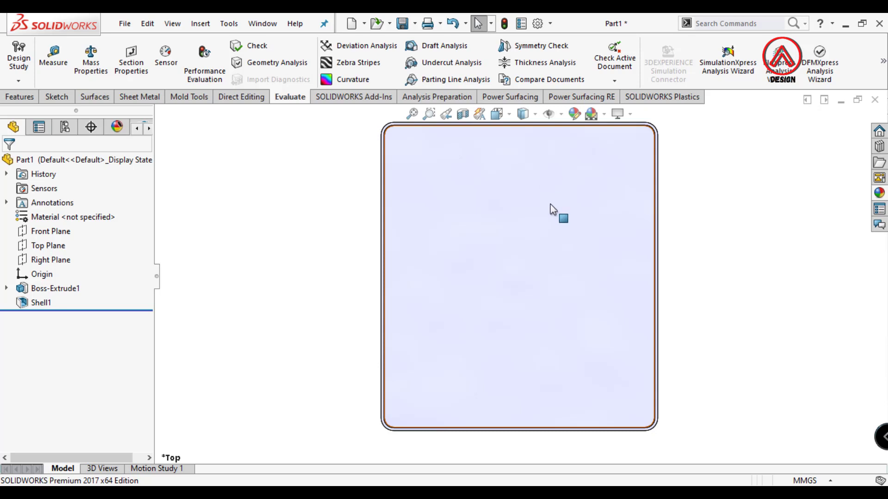
scroll(589, 218, "up", 2)
left_click(6, 98)
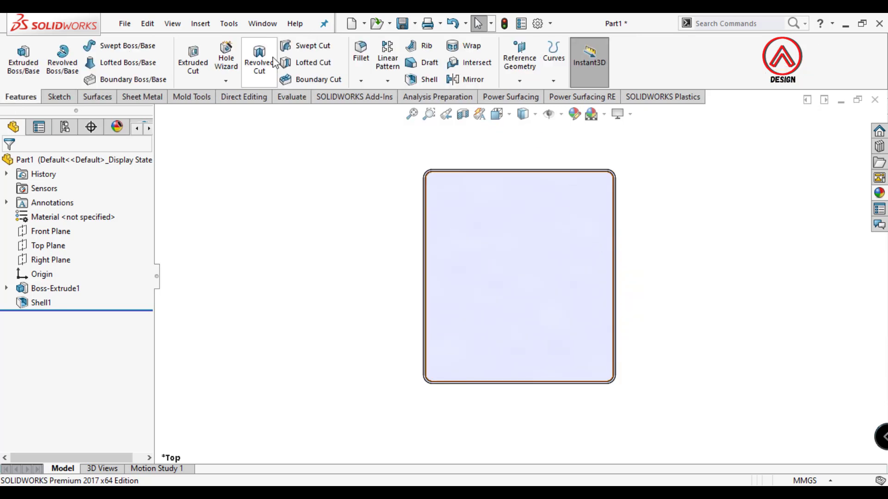
left_click(356, 58)
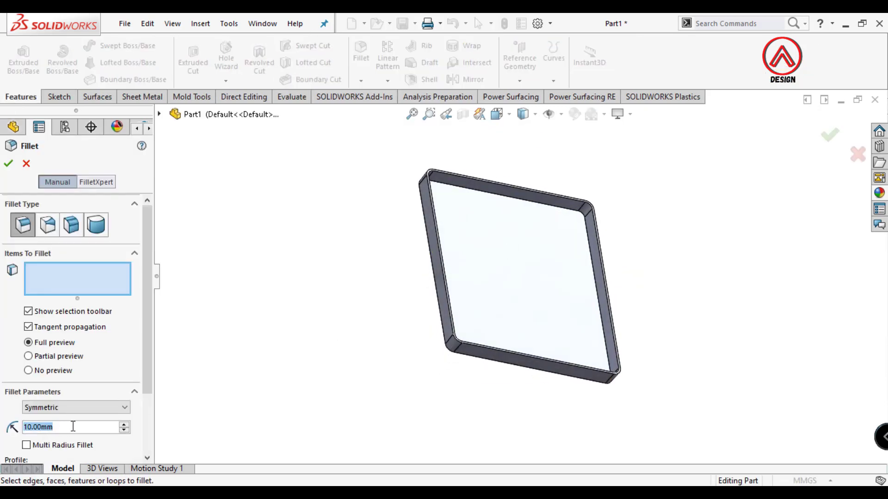
type("2")
middle_click_drag(492, 362, 457, 225)
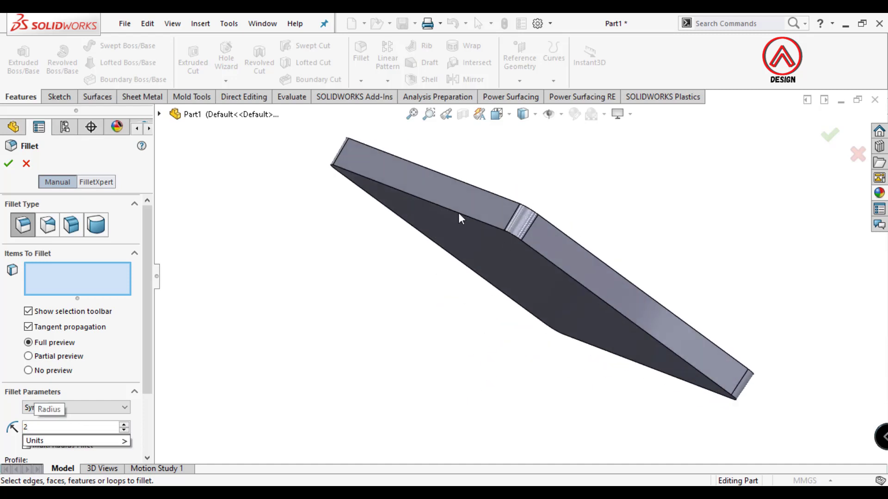
left_click(459, 218)
key("Return")
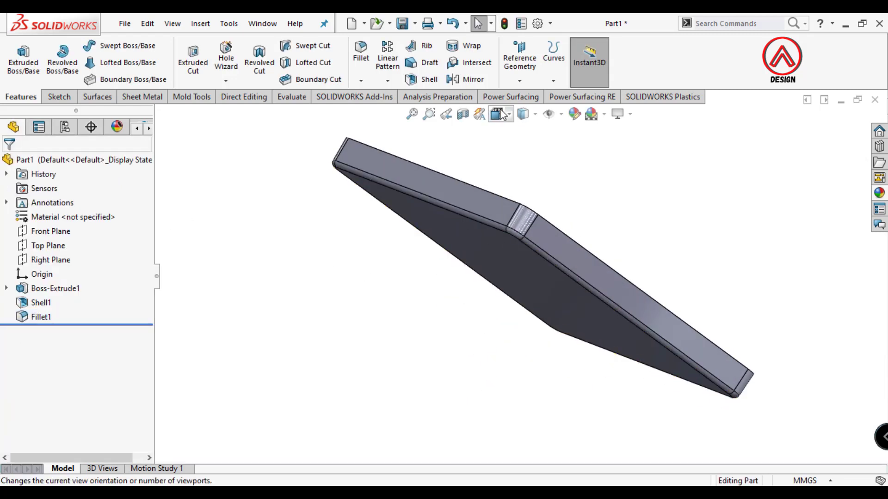
Step: Sketch a vertical construction line on the tray's top rim face, from the origin to a point beyond the upper edge
left_click(502, 114)
left_click(517, 183)
scroll(495, 200, "down", 5)
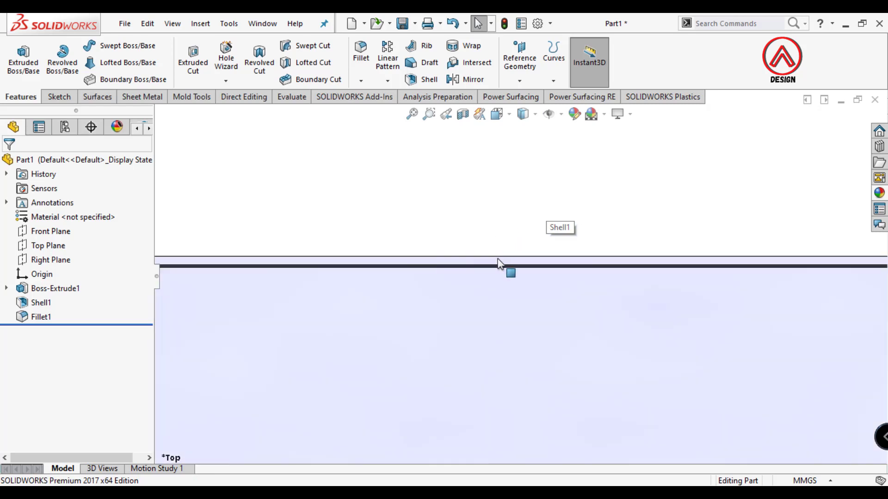
left_click(498, 263)
left_click(59, 97)
left_click(18, 58)
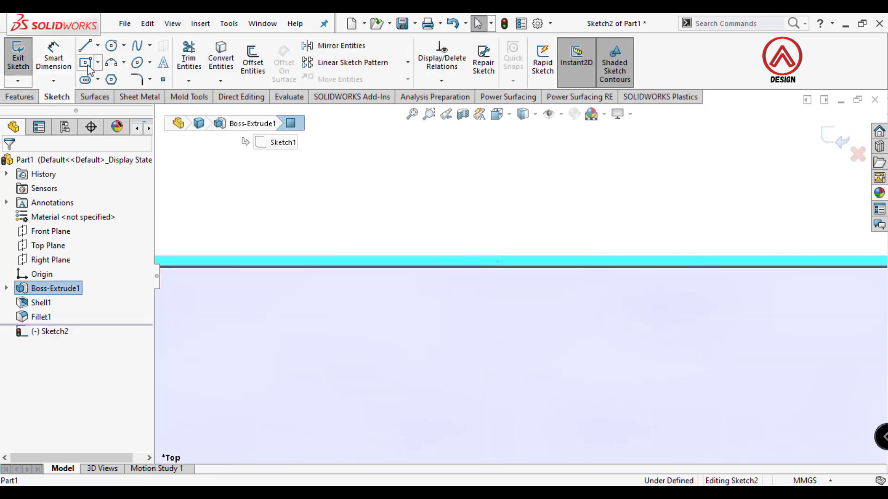
left_click(98, 46)
left_click(126, 77)
scroll(596, 259, "up", 3)
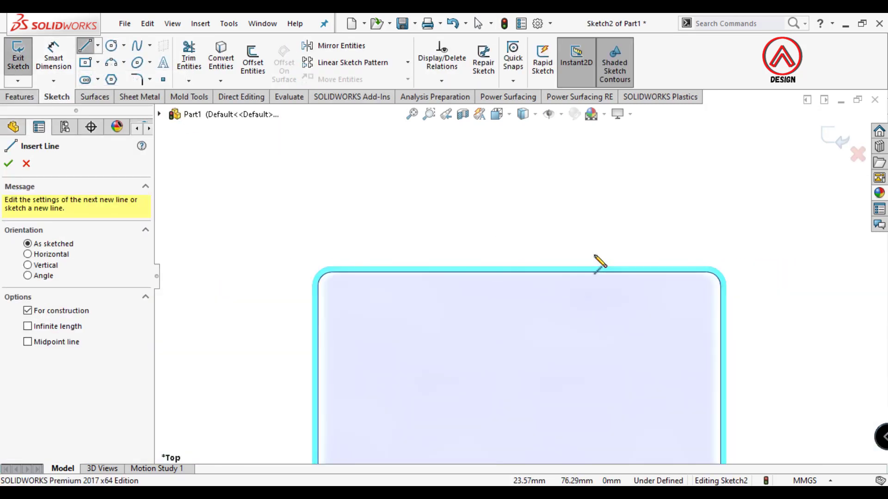
left_click(519, 383)
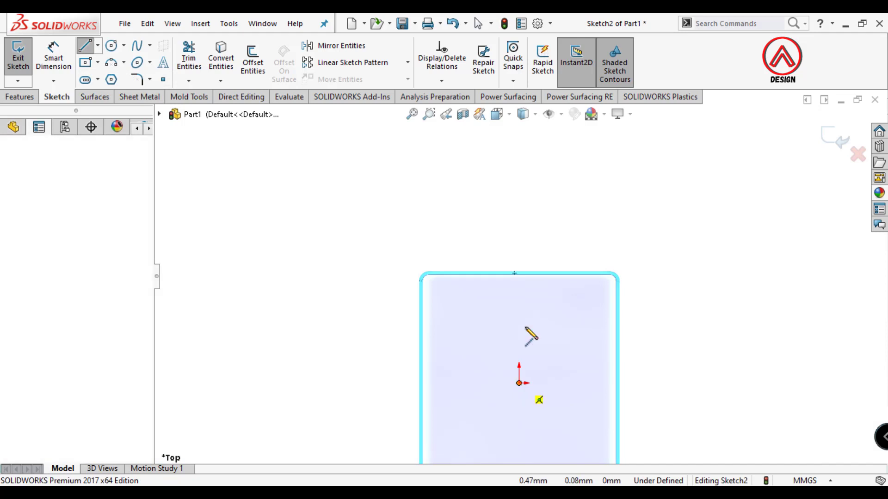
left_click(519, 226)
key("Escape")
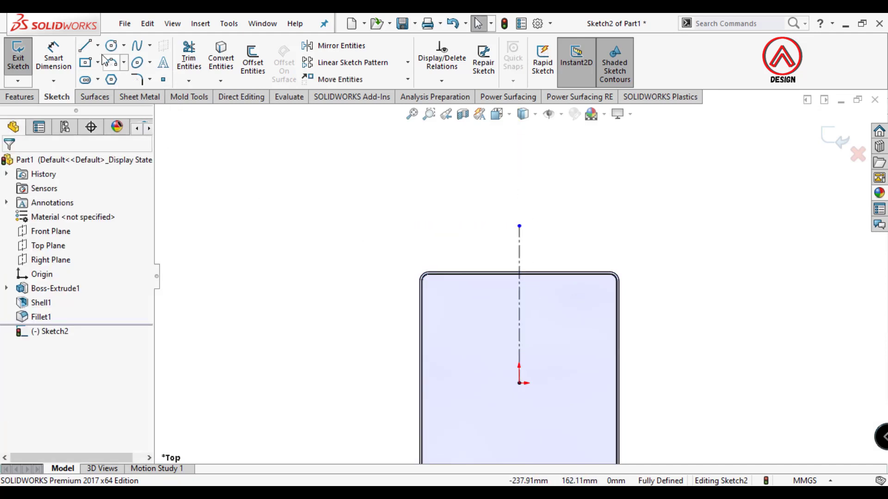
Step: Sketch a circle of about 8.4 mm radius centred on the construction line, just above the tray's upper edge
scroll(515, 257, "down", 5)
left_click(503, 265)
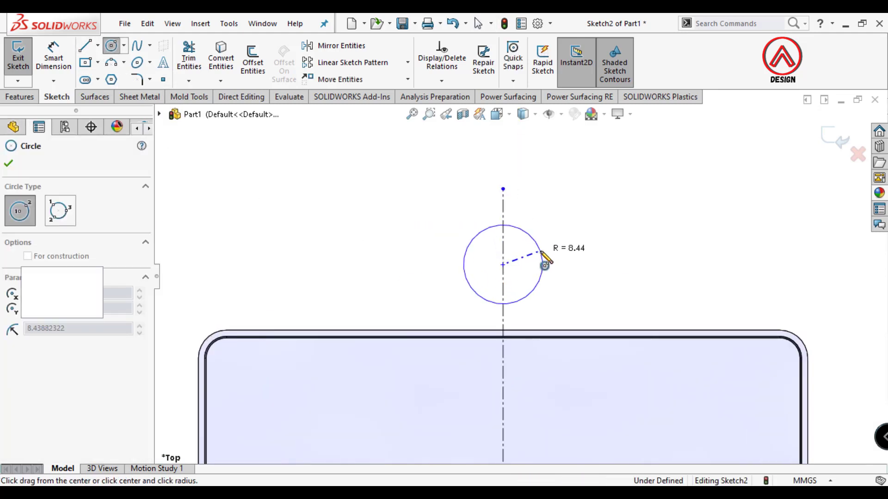
left_click(541, 251)
Step: Dimension the circle's centre 80 mm from the origin along the construction line
left_click(53, 61)
left_click(503, 265)
scroll(504, 294, "up", 4)
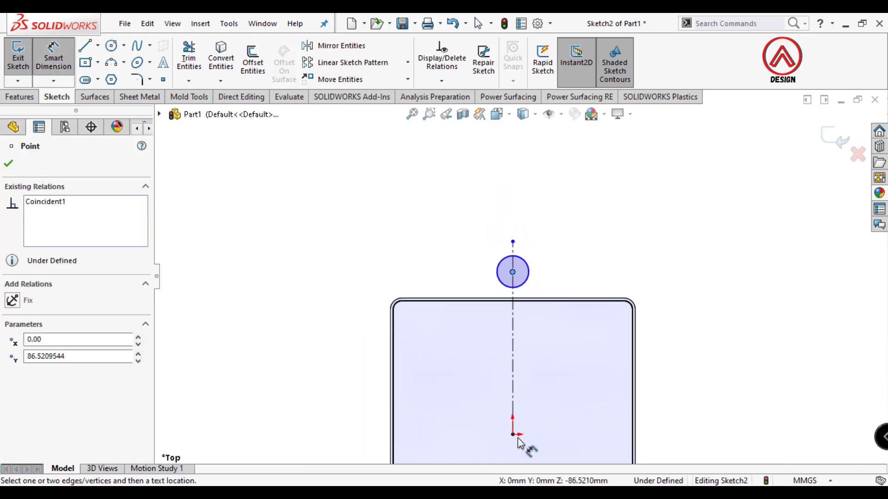
left_click(511, 435)
left_click(354, 392)
type("80")
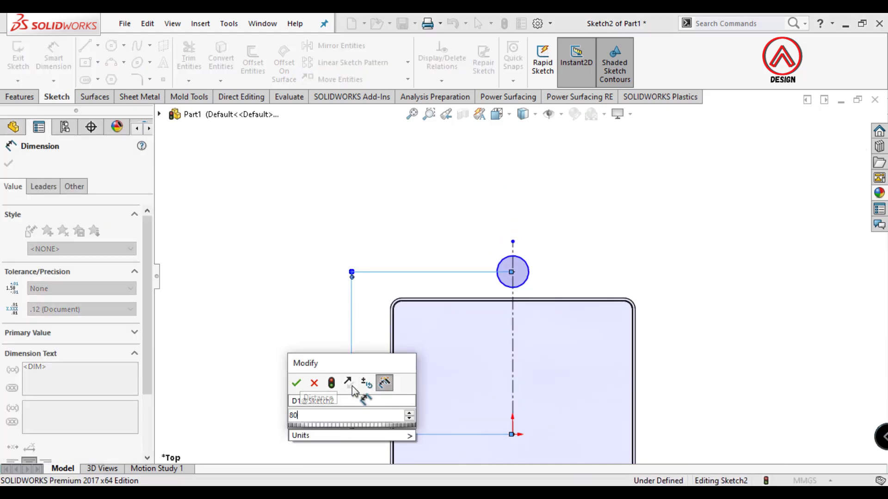
key("Return")
Step: Set the circle's diameter to 20 mm
scroll(545, 293, "down", 2)
left_click(544, 293)
left_click(571, 252)
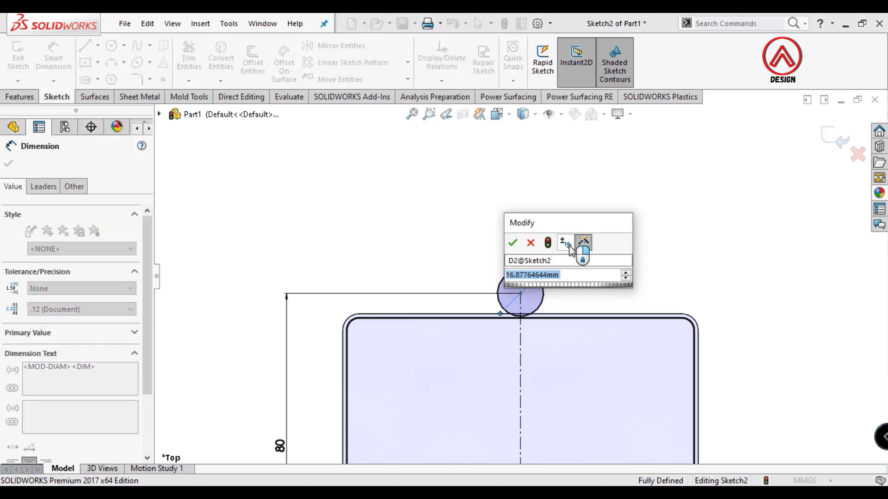
type("20")
key("Return")
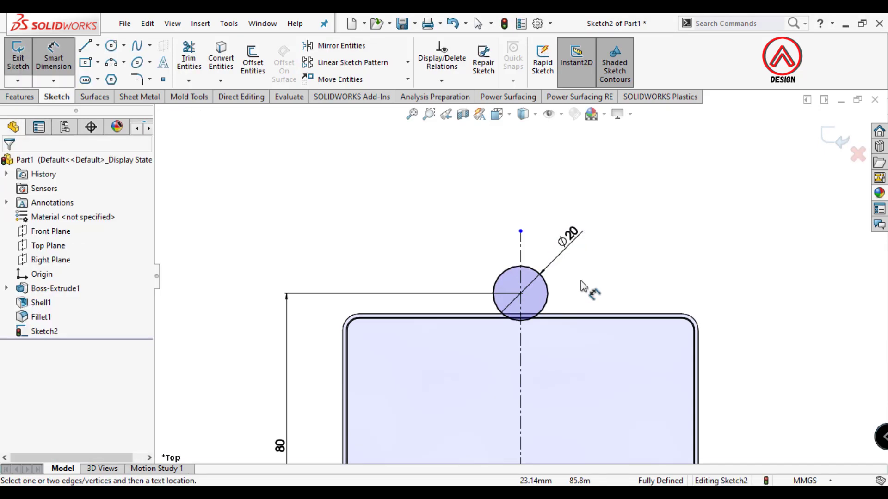
Step: Sketch three connected lines: about 8 mm down from the circle's side quadrant, across its full width over the rim, and back up to the opposite quadrant
scroll(531, 314, "down", 3)
scroll(532, 314, "down", 1)
key("Escape")
key("l")
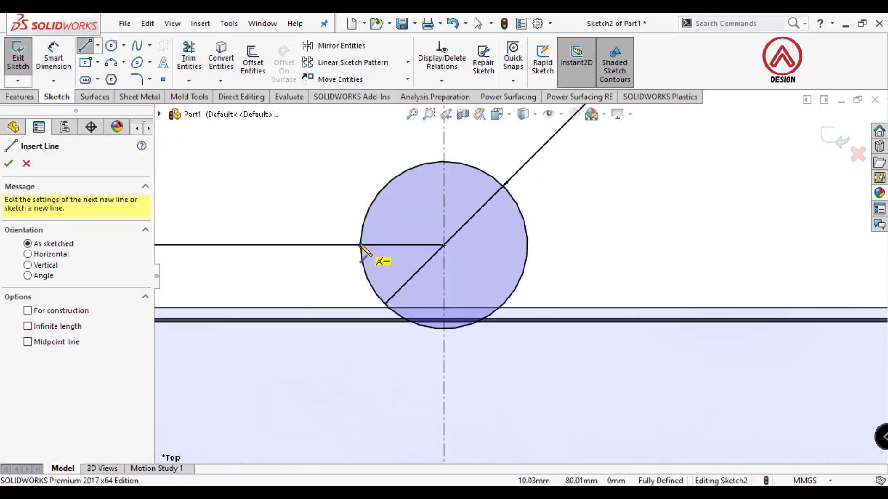
left_click(361, 245)
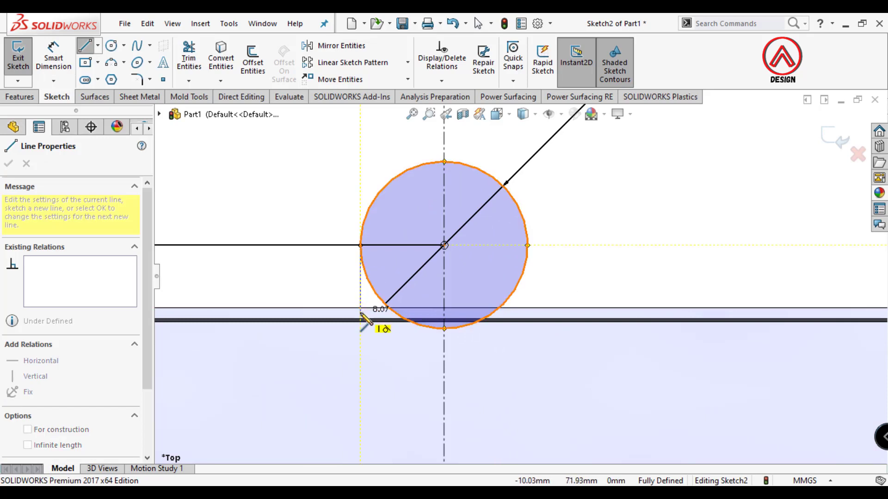
left_click(360, 313)
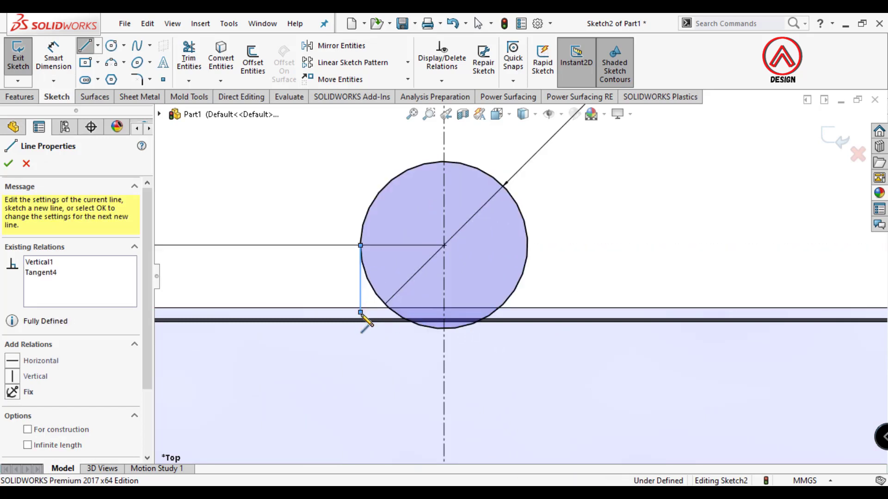
left_click(528, 313)
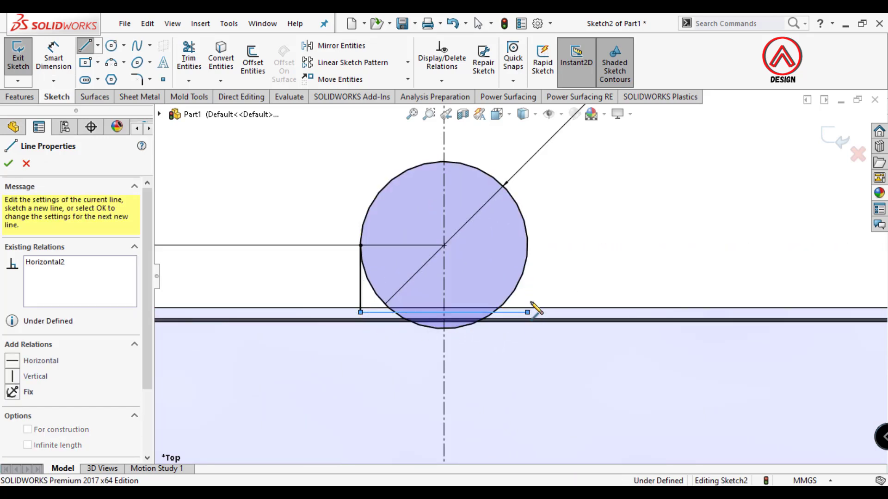
left_click(528, 245)
Step: Trim away the circle's lower arc with Power trim, leaving a closed round-topped tab profile
left_click(189, 58)
scroll(417, 319, "down", 2)
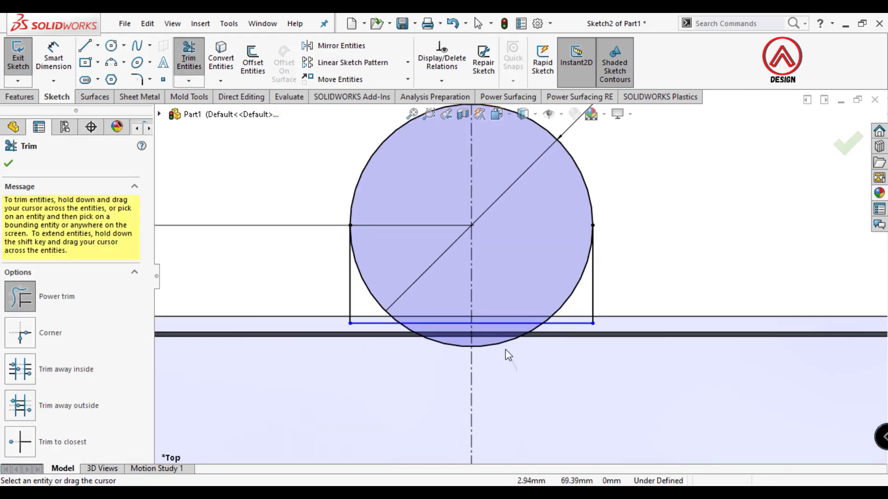
left_click_drag(506, 356, 432, 350)
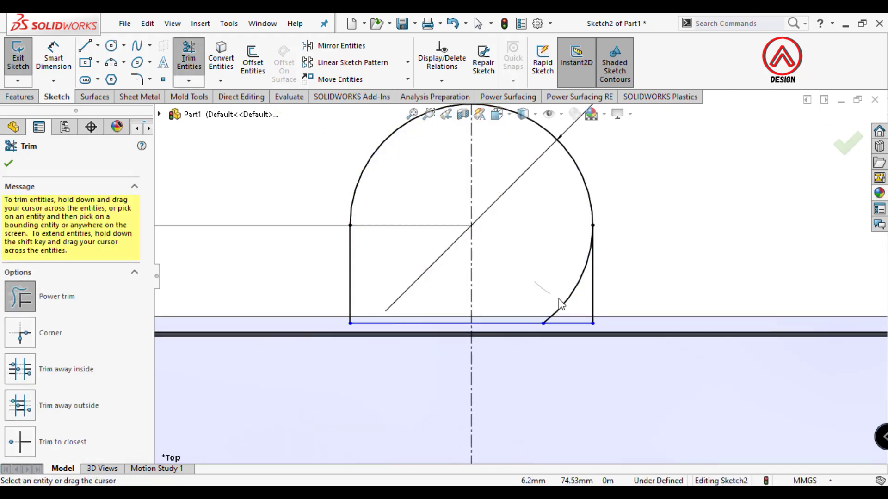
left_click_drag(561, 304, 492, 300)
scroll(519, 277, "up", 3)
left_click(10, 164)
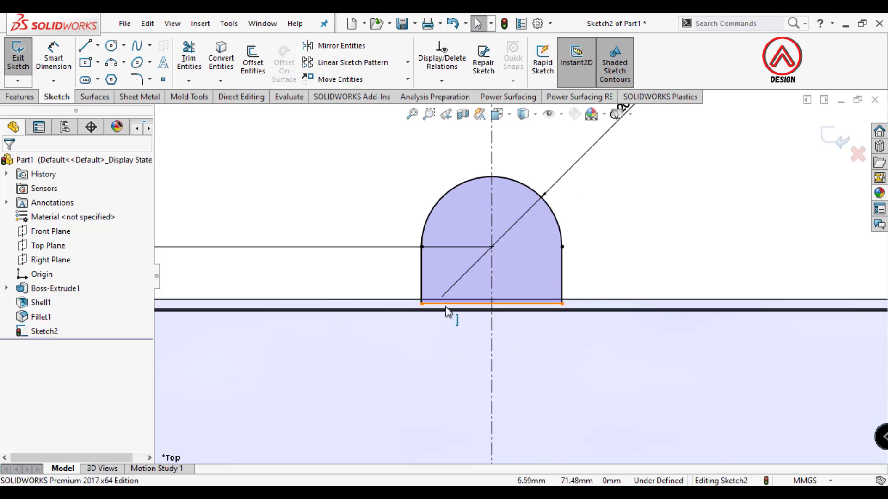
Step: Snap the lower corner of the tab profile onto the inner edge of the tray's rim
scroll(445, 312, "up", 4)
left_click(449, 300)
left_click_drag(450, 299, 450, 299)
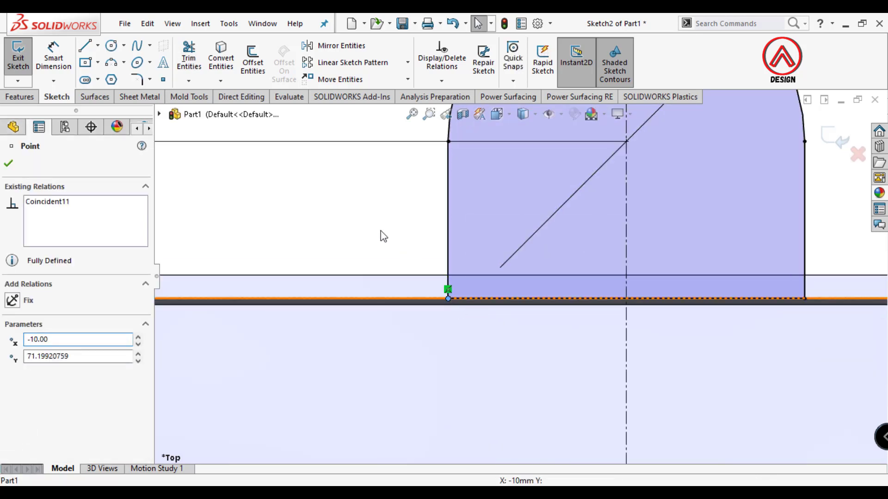
left_click(381, 234)
scroll(380, 235, "up", 6)
scroll(553, 270, "up", 3)
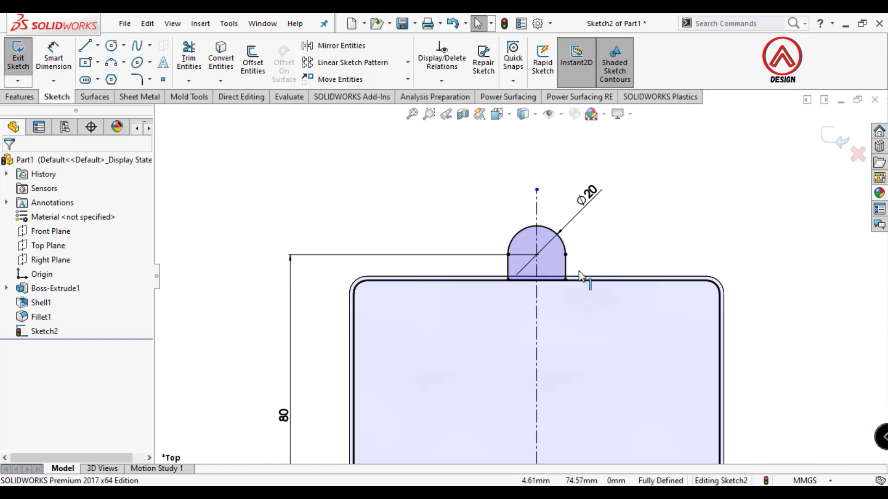
scroll(581, 274, "up", 3)
scroll(596, 269, "down", 2)
scroll(578, 268, "down", 2)
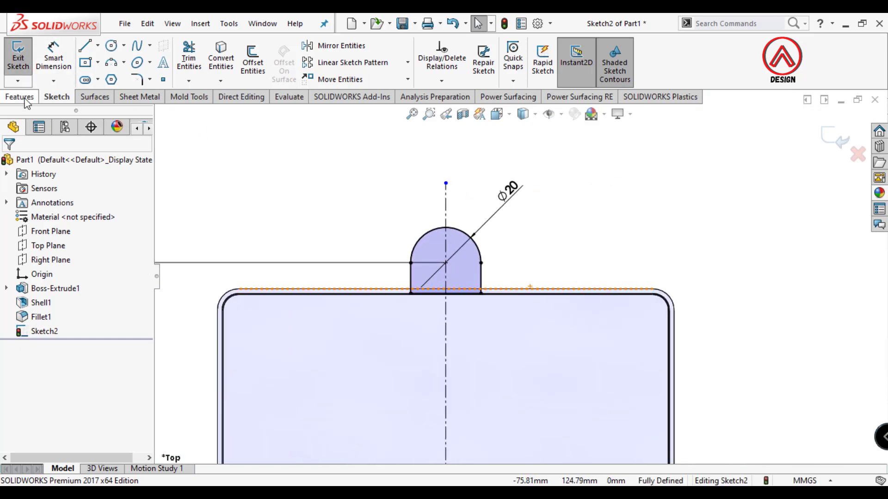
Step: Sketch a vertical straight slot inside the tab on the construction line, about 4.6 mm wide with about 7.3 mm between its arc centres
left_click(57, 97)
left_click(85, 79)
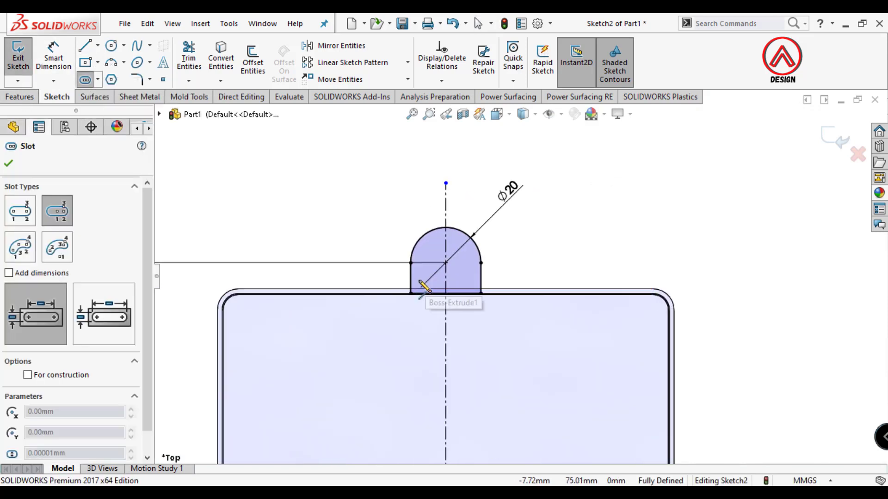
scroll(465, 276, "down", 1)
scroll(465, 254, "down", 3)
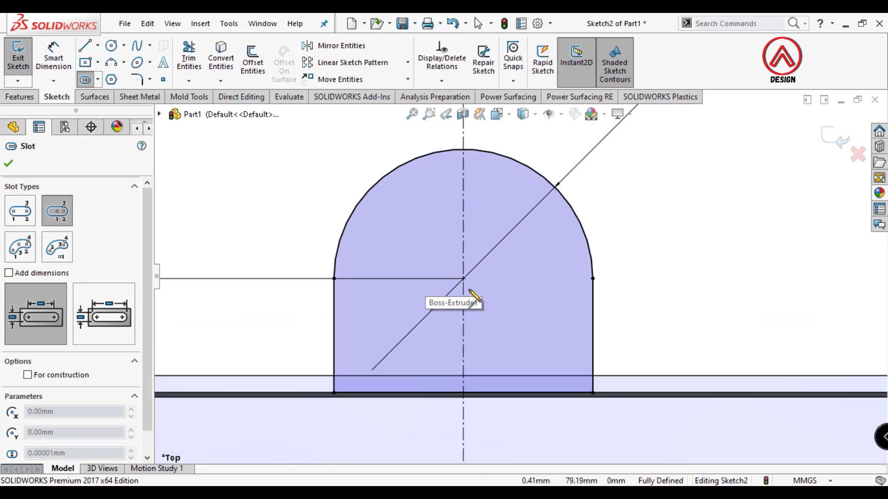
left_click(20, 213)
left_click(463, 227)
left_click(463, 321)
left_click(462, 352)
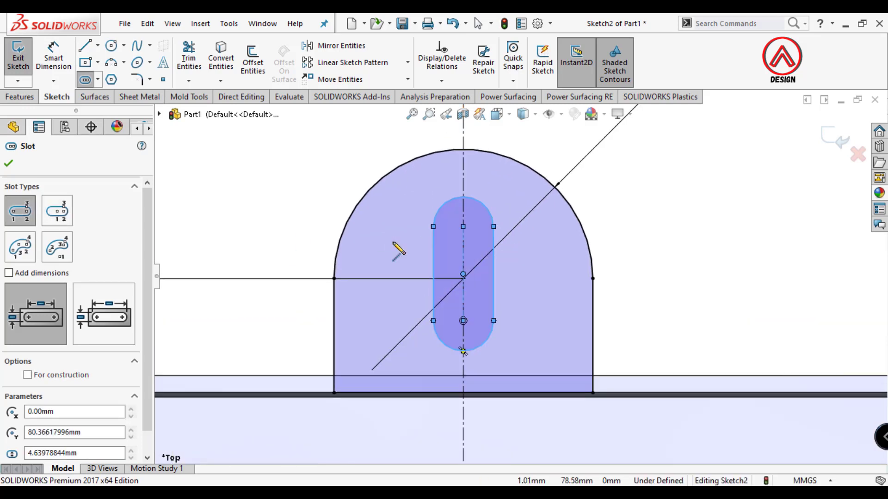
Step: Dimension the slot's end arc with a 3 mm radius
left_click(53, 58)
left_click(486, 206)
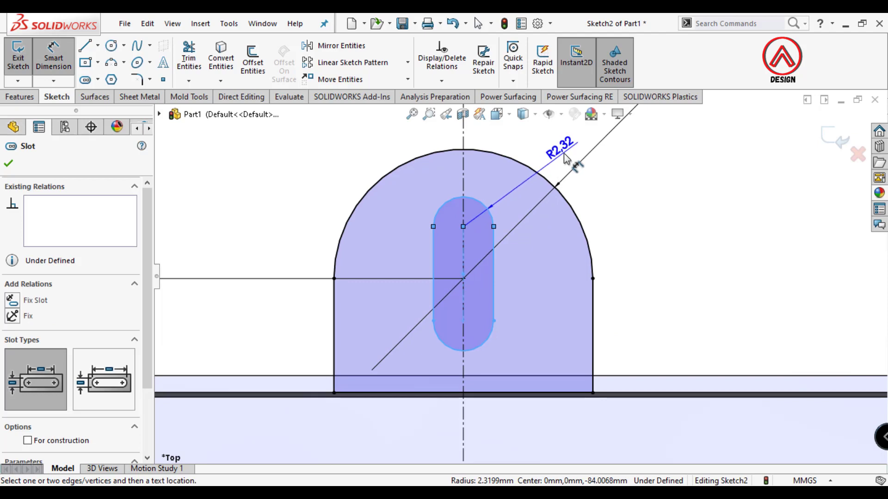
scroll(565, 155, "up", 2)
left_click(568, 150)
type("3")
key("Return")
left_click(615, 240)
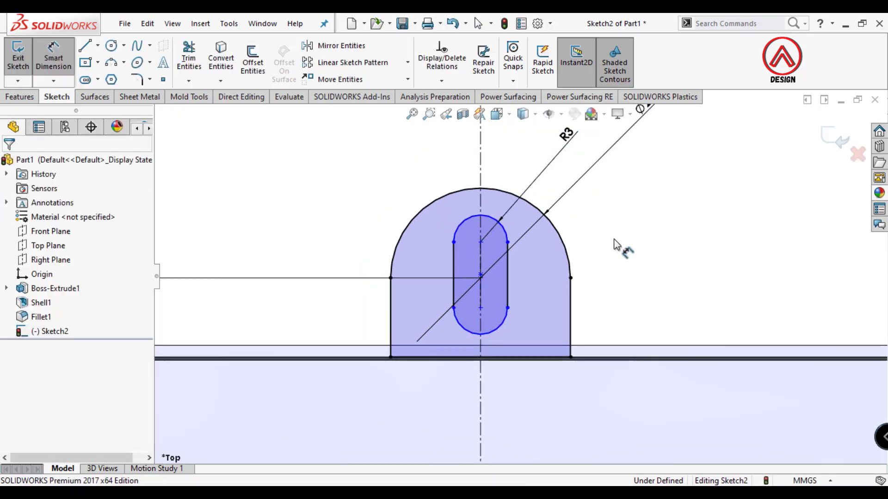
Step: Set the distance between the slot's two arc centres to 4 mm
left_click(479, 256)
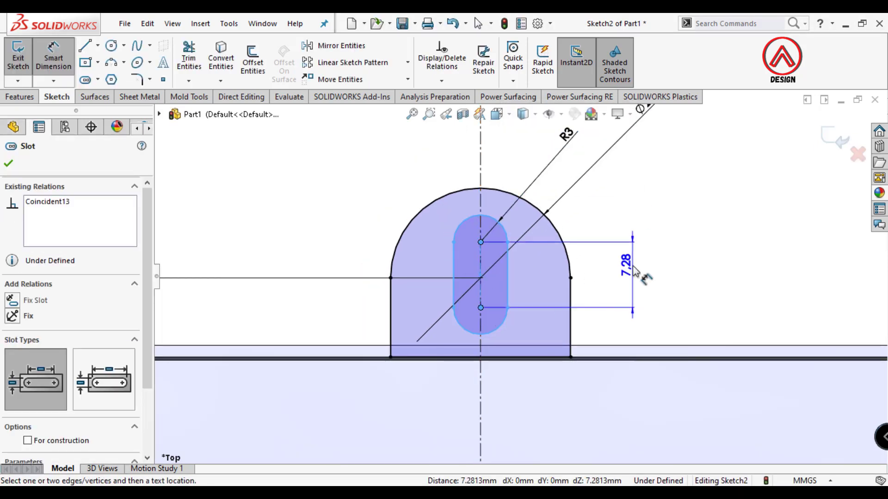
left_click(354, 245)
type("4")
key("Return")
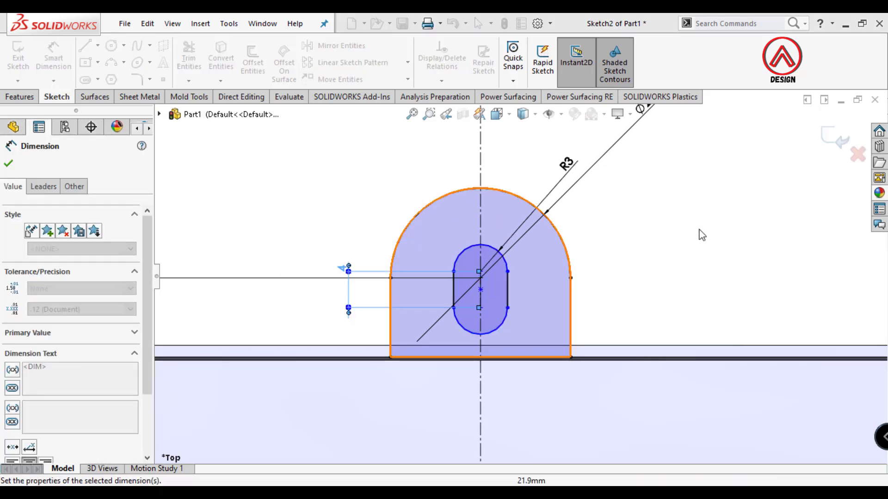
left_click(645, 234)
left_click(483, 273)
scroll(483, 285, "down", 1)
key("Escape")
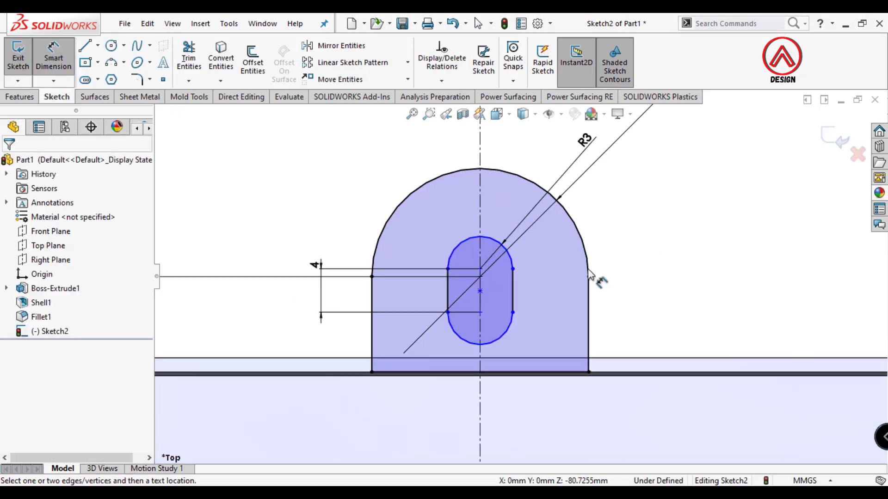
key("Escape")
Step: Try a 3 mm dimension between the tab's arc centre and the slot's centre, and delete that dimension
left_click(53, 58)
left_click(480, 277)
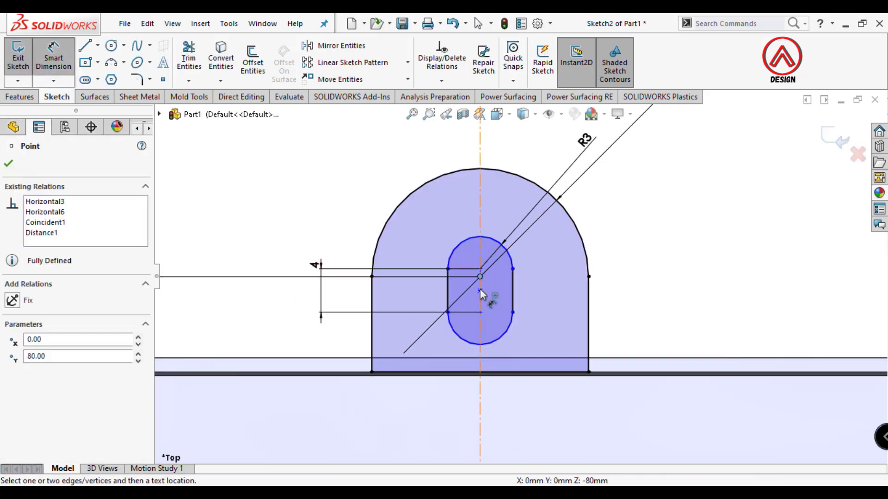
left_click(480, 291)
left_click(708, 283)
type("3")
key("Return")
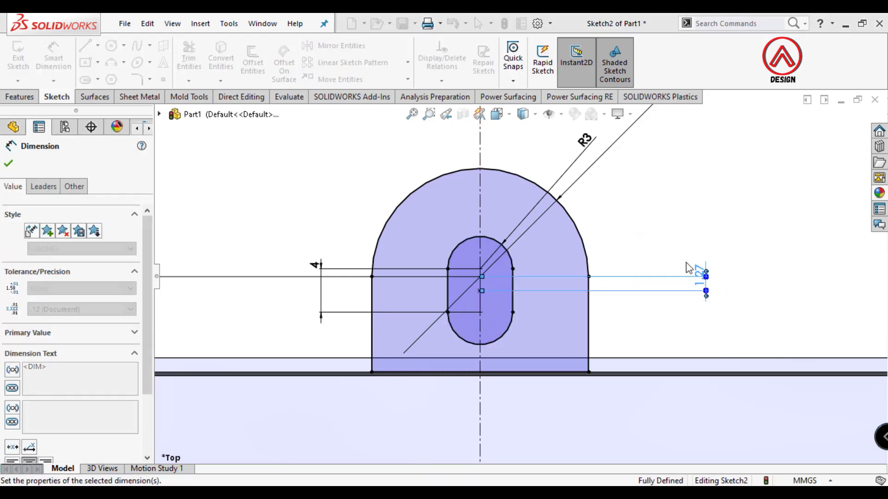
key("Escape")
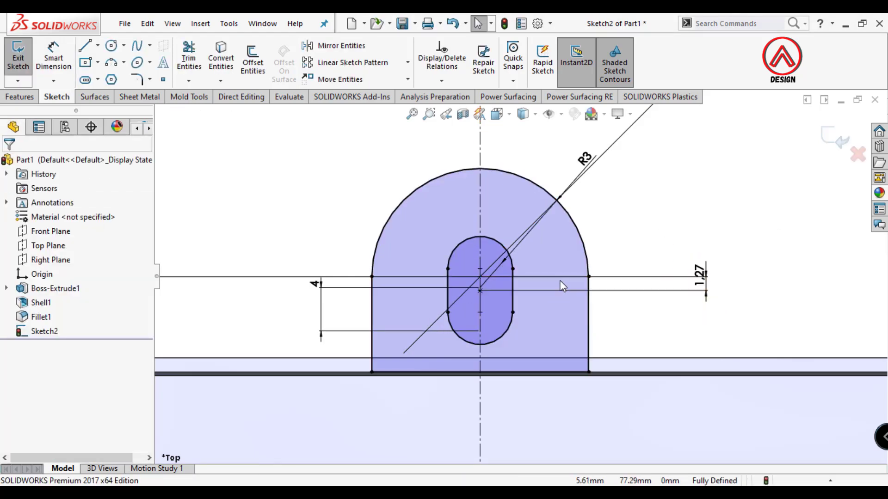
left_click_drag(712, 280, 715, 254)
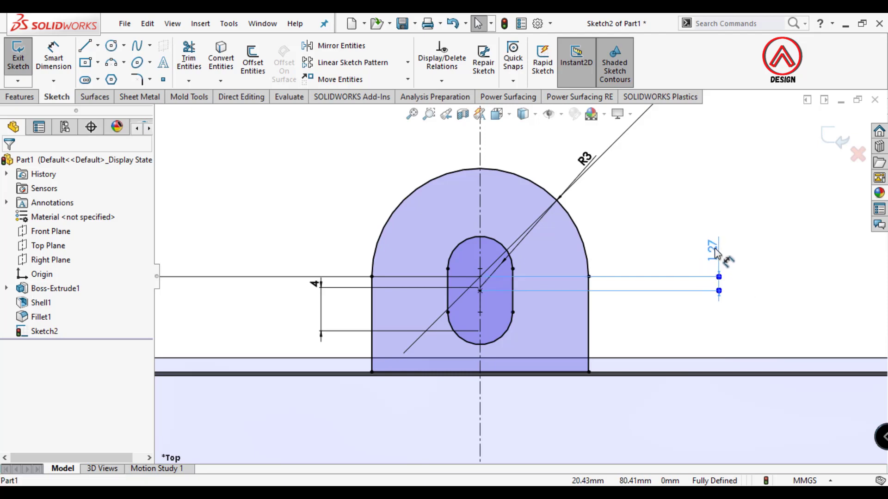
key("Delete")
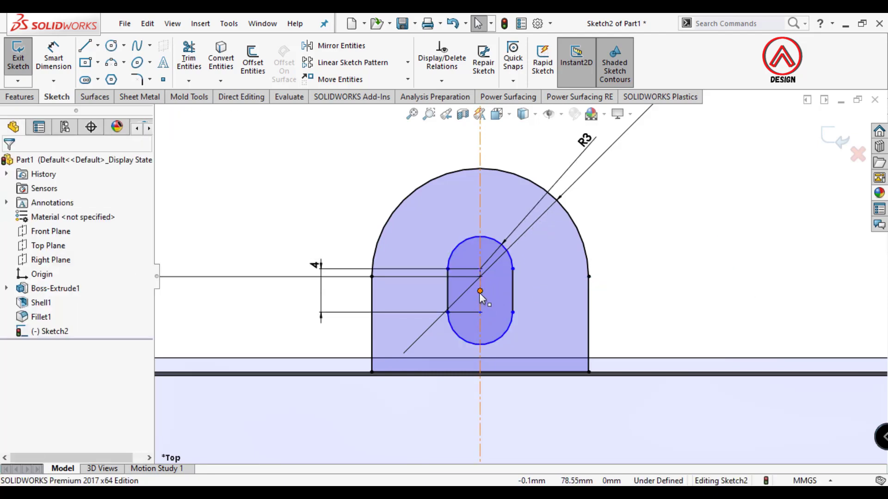
Step: Move the slot up along the construction line so its centre lies above the tab's arc centre
left_click_drag(479, 292, 481, 252)
left_click(660, 296)
Step: Try dimensioning the slot's centre from its own lower arc centre, and delete that dimension
left_click(53, 58)
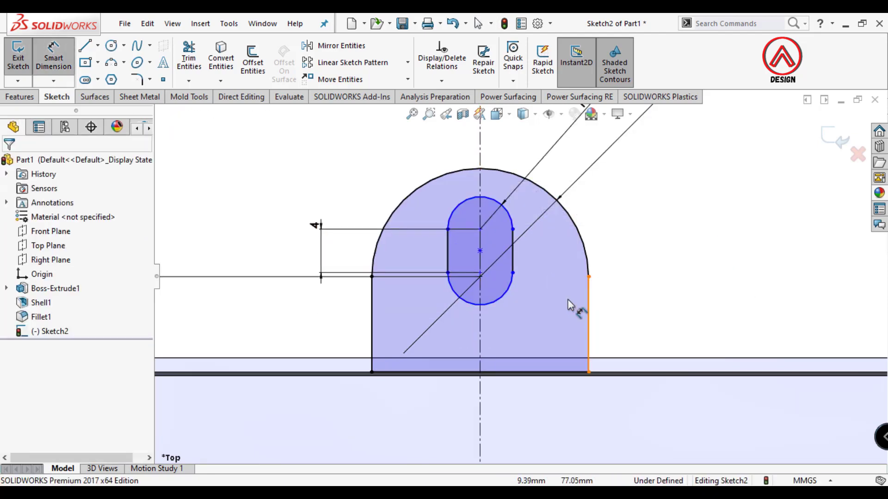
left_click(480, 252)
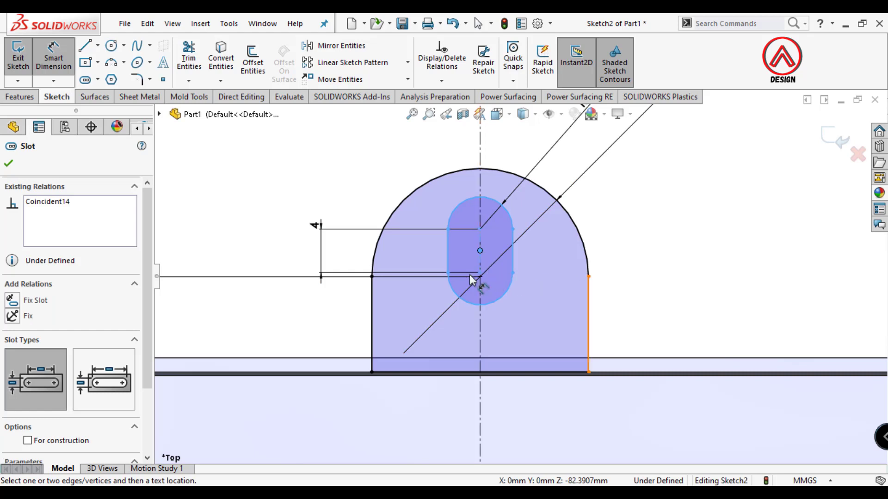
left_click(480, 273)
left_click(689, 292)
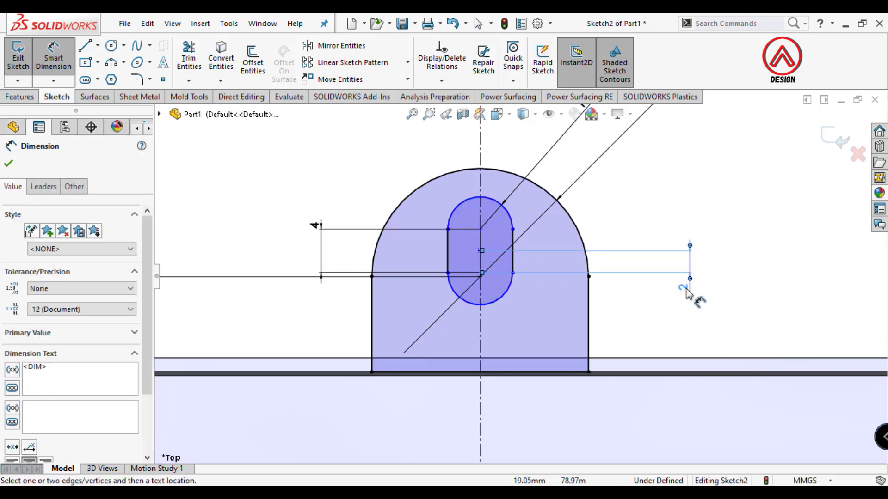
key("Escape")
scroll(501, 275, "down", 3)
key("Escape")
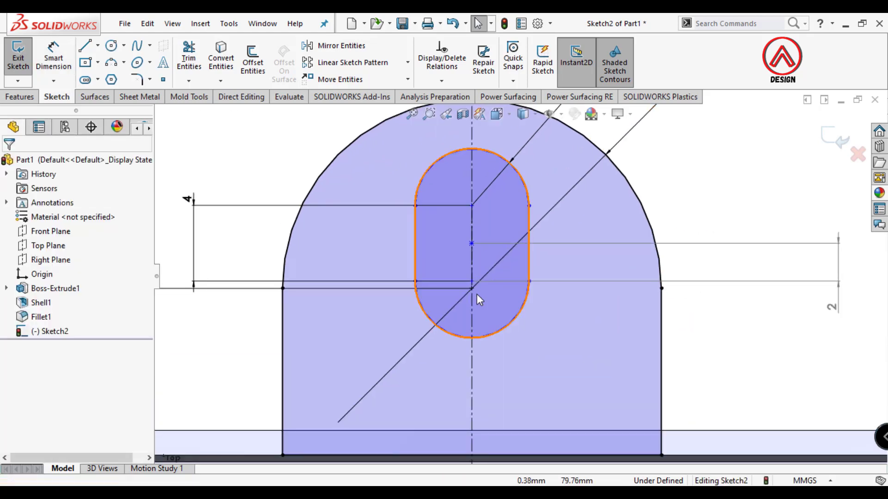
scroll(474, 291, "up", 1)
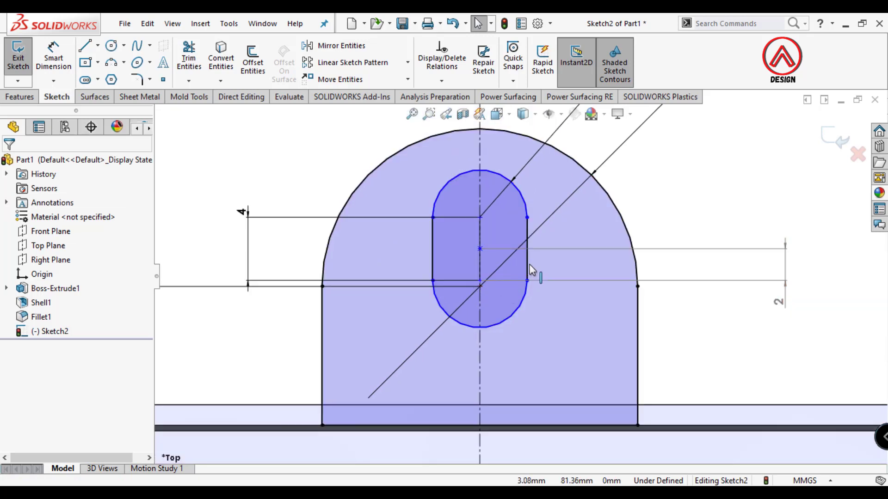
left_click_drag(778, 305, 789, 315)
key("Delete")
Step: Dimension the slot's centre 2 mm above the tab's arc centre, and place the dimension text beside the tab above its extension lines
left_click(57, 63)
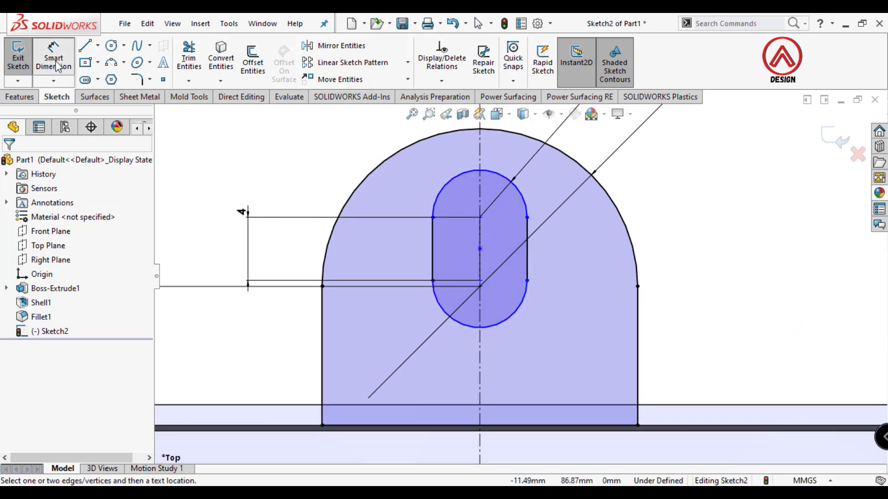
left_click(486, 251)
left_click(480, 287)
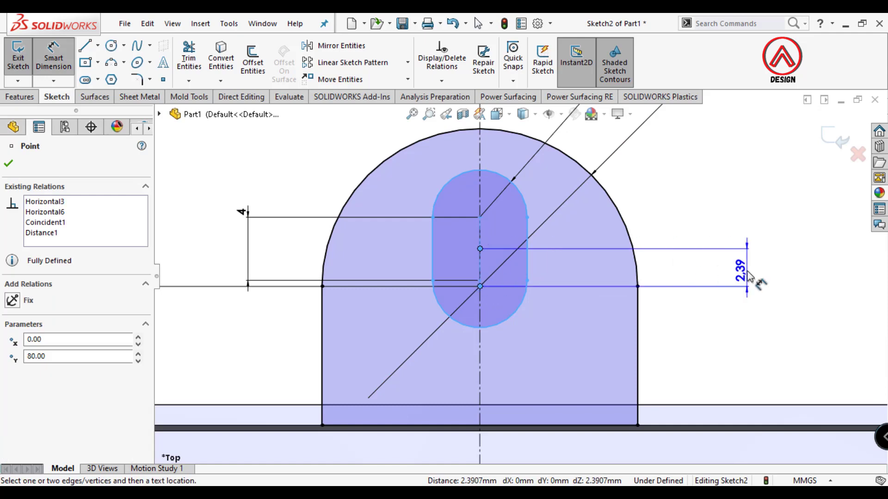
left_click(743, 270)
type("2")
key("Return")
key("Escape")
scroll(388, 260, "up", 5)
left_click_drag(516, 266, 515, 245)
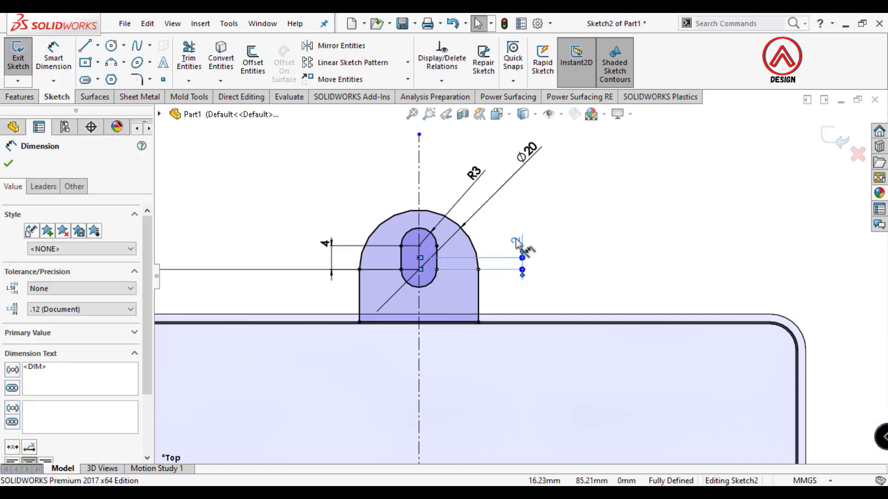
Step: Extrude the slotted tab sketch 1.5 mm from the rim and merge it with the tray
key("Escape")
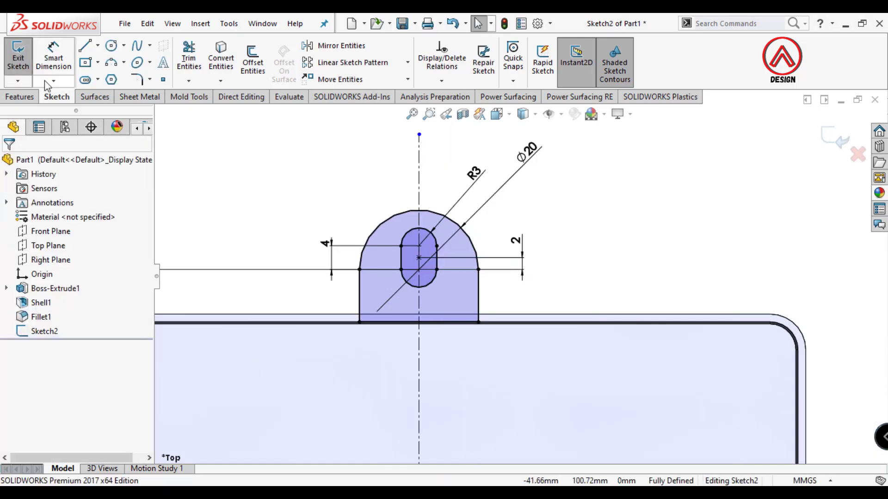
left_click(19, 97)
left_click(23, 58)
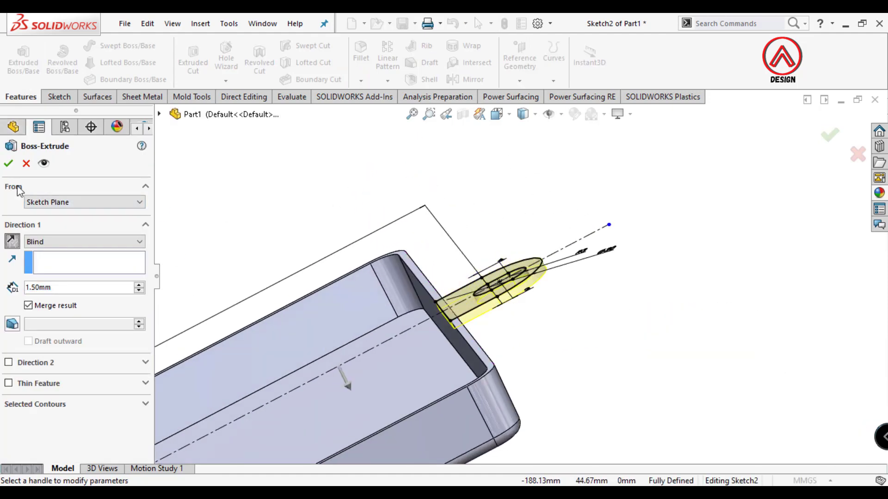
left_click(7, 163)
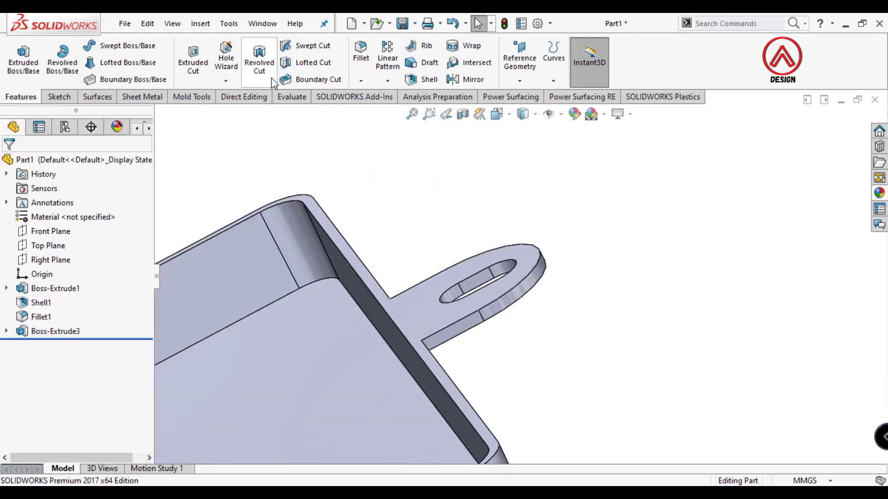
Step: Draft the tab's three outer side faces by 2 degrees from the rim face as neutral plane, with the draft direction reversed
left_click(410, 67)
left_click(423, 303)
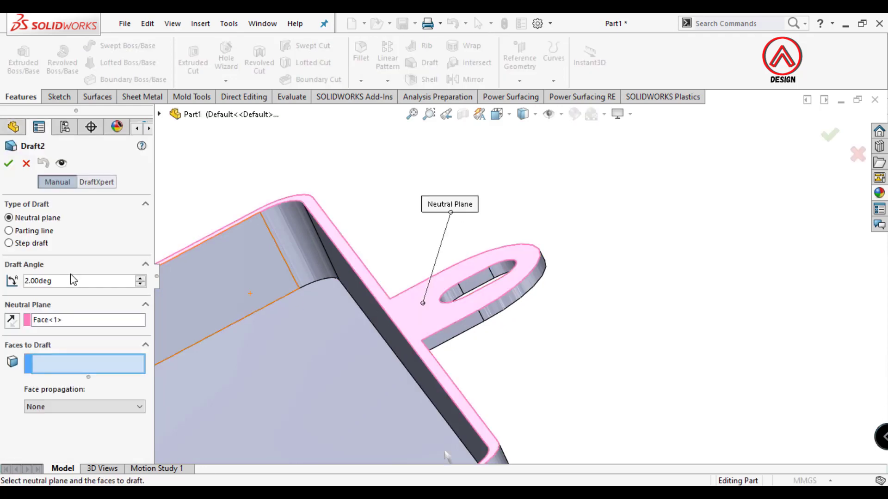
scroll(447, 377, "down", 2)
left_click(460, 311)
left_click(519, 288)
scroll(520, 273, "up", 2)
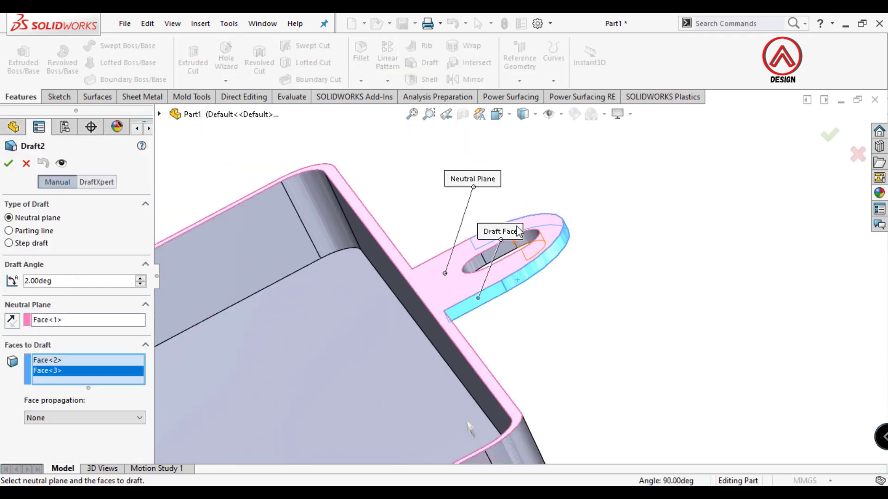
middle_click_drag(520, 236, 491, 259)
left_click(483, 289)
scroll(492, 257, "up", 3)
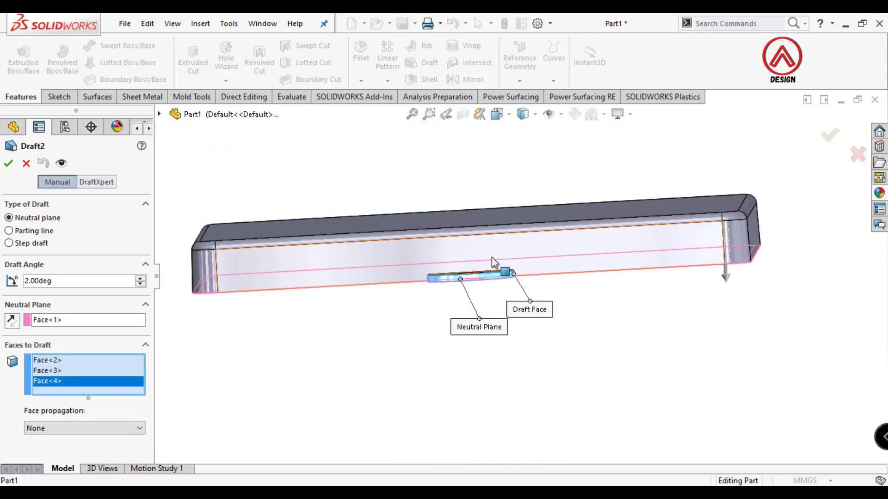
scroll(531, 285, "down", 3)
scroll(531, 286, "down", 3)
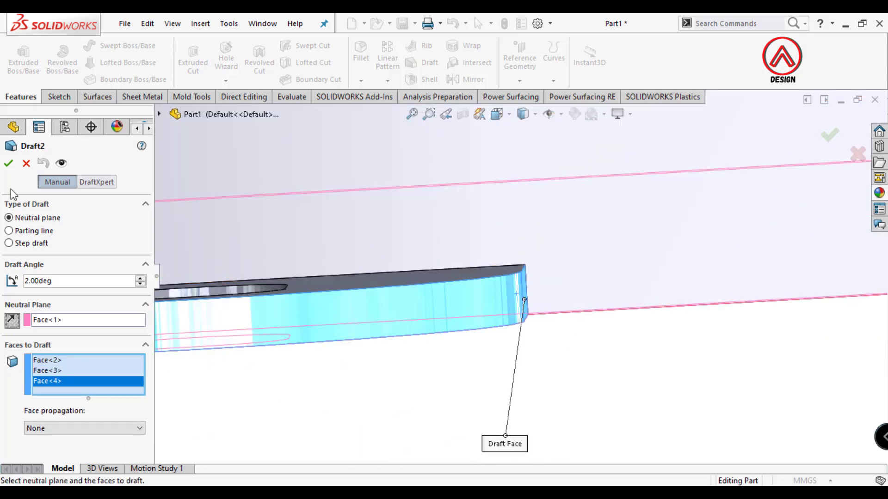
left_click(8, 164)
Step: Edit the tab's draft feature to add the slot's inner faces to the faces being drafted
scroll(540, 346, "up", 3)
middle_click_drag(539, 347, 615, 301)
scroll(615, 301, "down", 3)
scroll(601, 320, "up", 3)
scroll(602, 319, "down", 3)
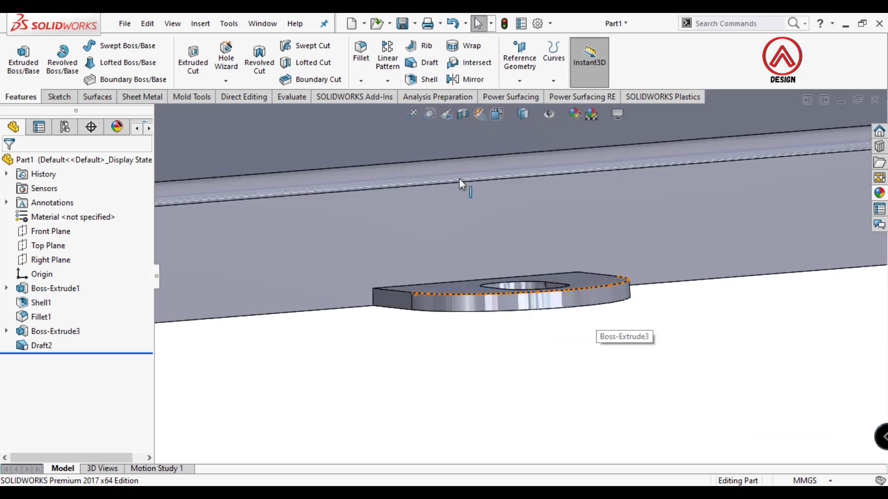
middle_click_drag(462, 184, 164, 328)
left_click(41, 346)
left_click(45, 308)
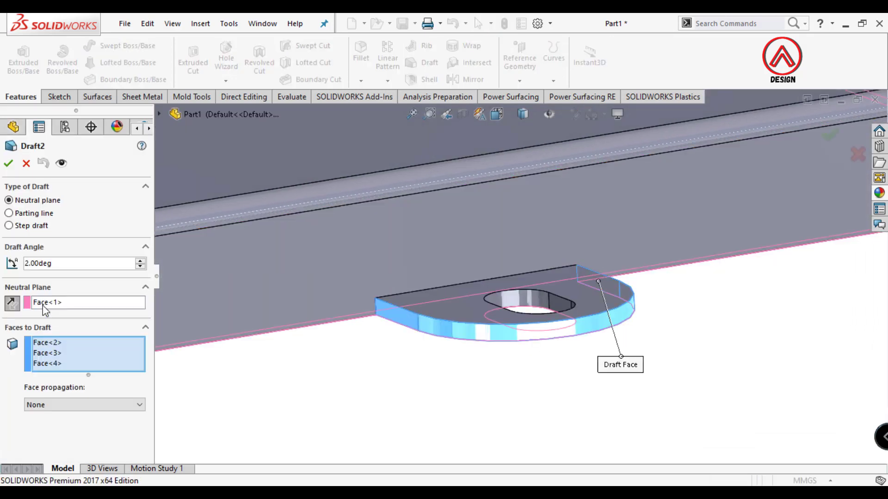
left_click(73, 354)
left_click(532, 303)
left_click(561, 304)
middle_click_drag(560, 304, 432, 367)
left_click(446, 349)
left_click(439, 370)
left_click(8, 164)
Step: Run a draft analysis from the rim face at 1 degree, examine the tray and tab faces, and close it without keeping the colours
middle_click_drag(445, 312, 515, 307)
left_click(292, 97)
left_click(444, 46)
left_click(510, 276)
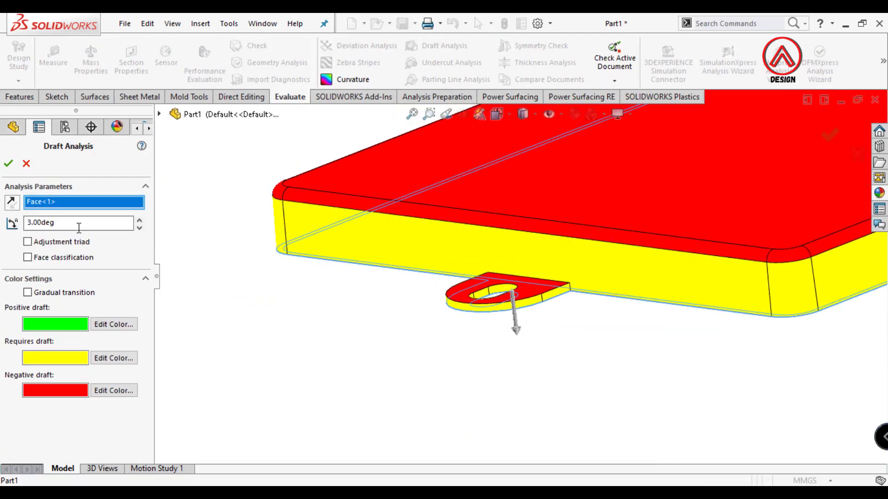
type("1")
key("Return")
scroll(472, 331, "up", 5)
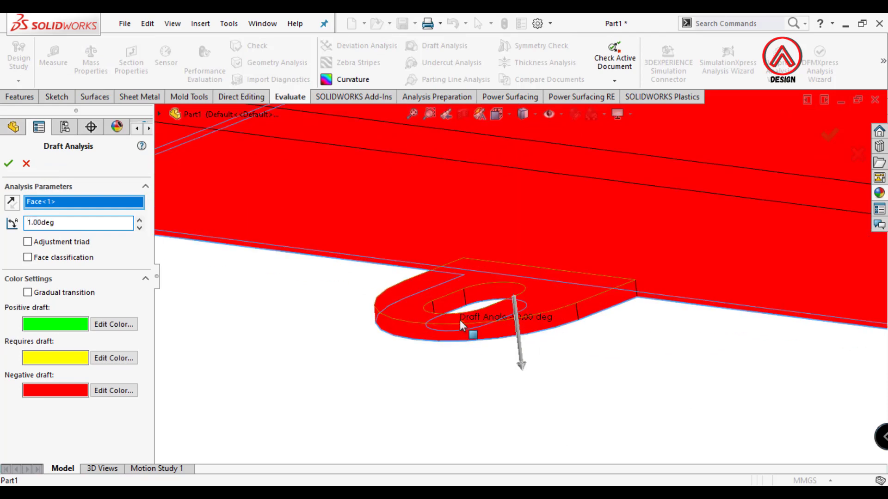
middle_click_drag(471, 331, 610, 301)
scroll(513, 401, "up", 5)
scroll(478, 210, "down", 5)
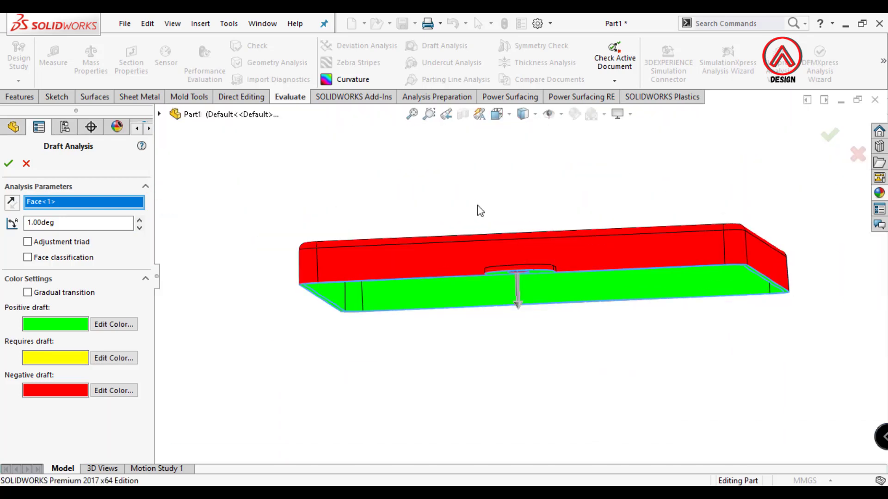
middle_click_drag(478, 210, 622, 277)
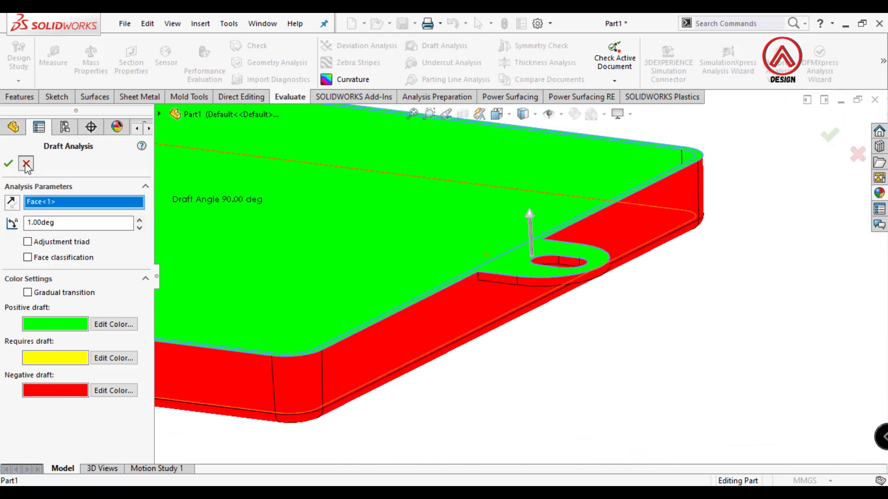
left_click(26, 164)
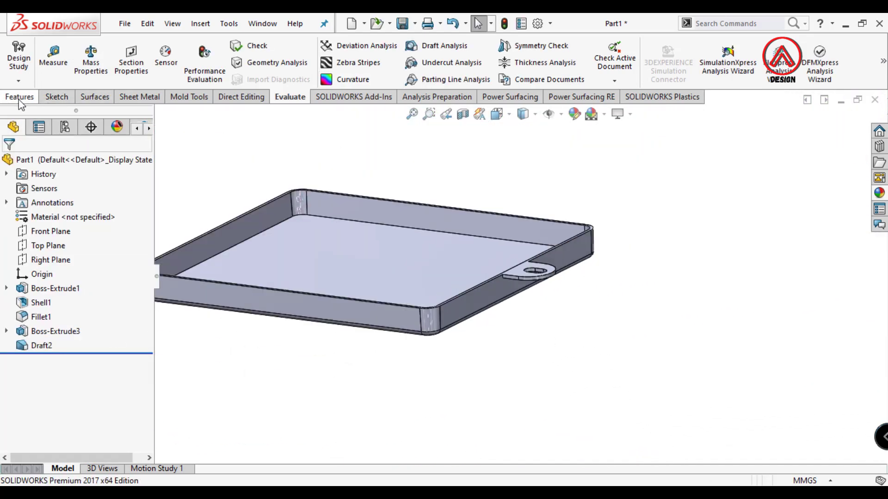
Step: Fillet the underside outer edge of the tab and the underside edge of its slot with a 0.5 mm radius
left_click(19, 97)
left_click(361, 54)
scroll(518, 286, "down", 5)
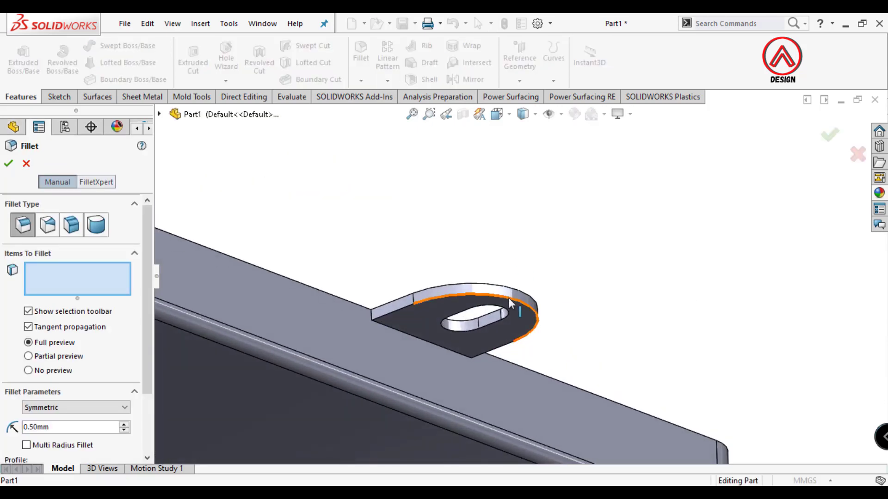
left_click(508, 298)
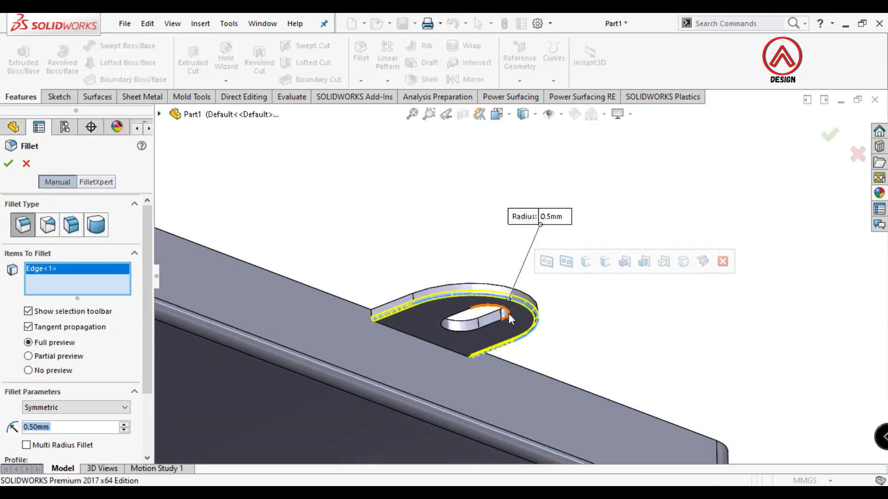
left_click(508, 315)
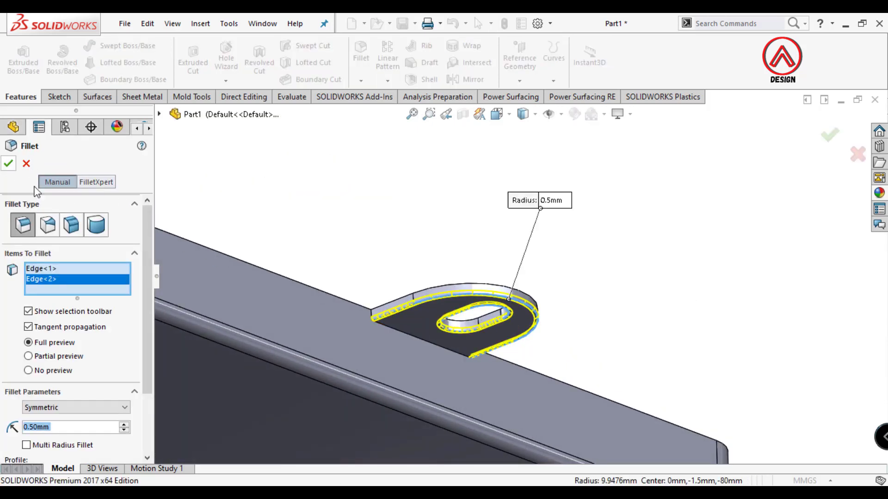
middle_click_drag(460, 319, 474, 380)
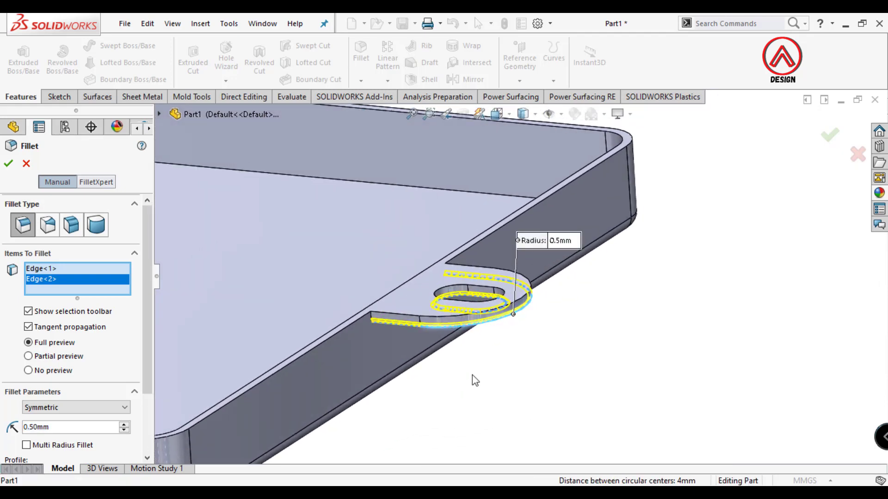
scroll(477, 317, "down", 3)
left_click(9, 164)
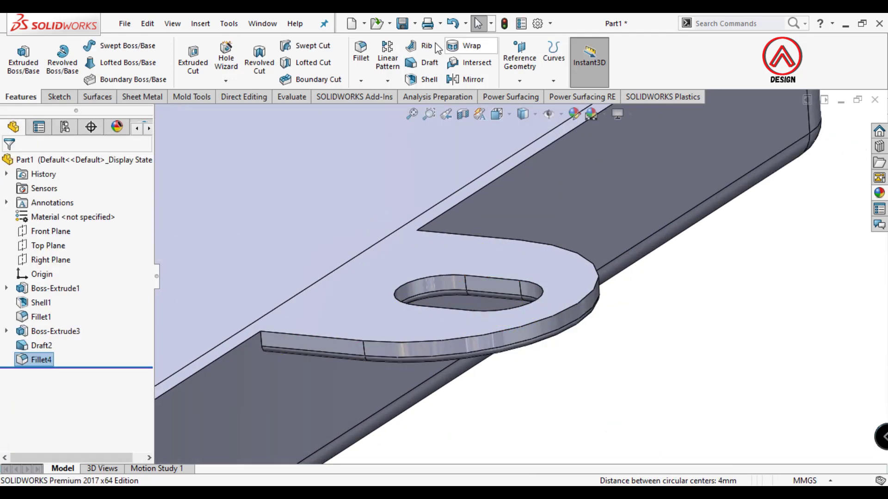
left_click(417, 63)
left_click(468, 271)
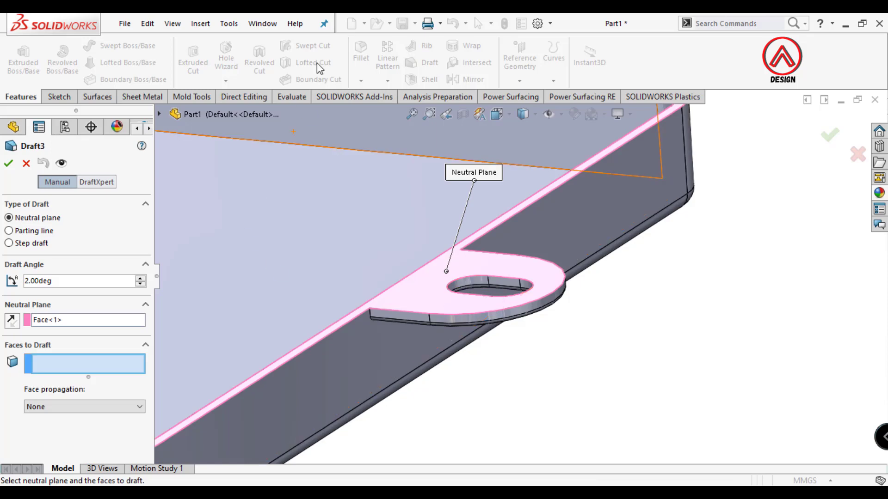
key("Escape")
Step: Recheck the filleted tab with a 1 degree draft analysis from the rim face, and discard the analysis
left_click(292, 96)
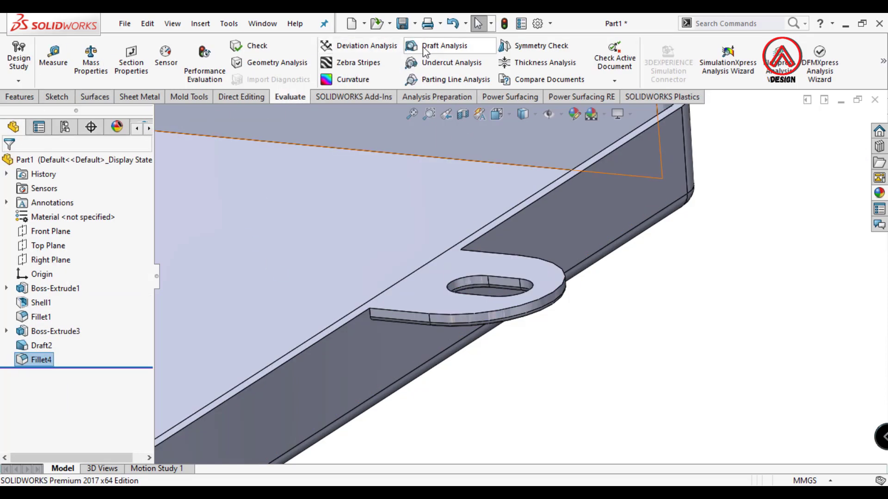
left_click(439, 46)
left_click(449, 252)
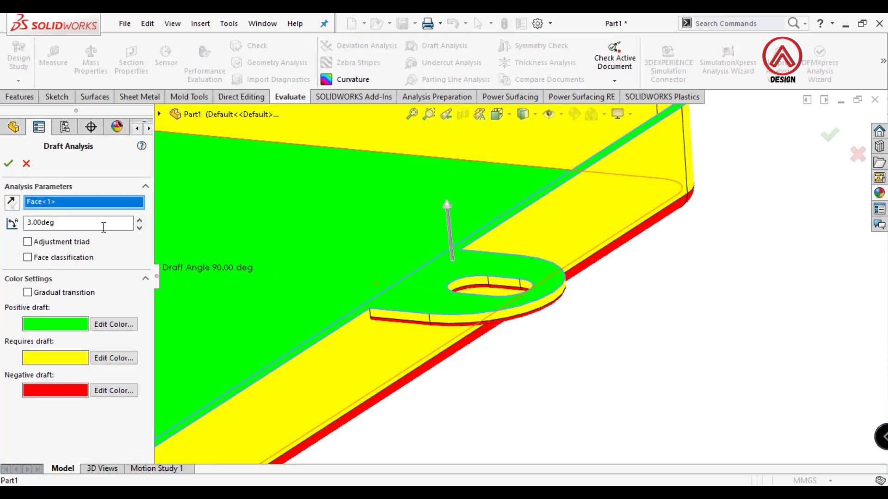
type("1")
key("Return")
scroll(396, 273, "up", 8)
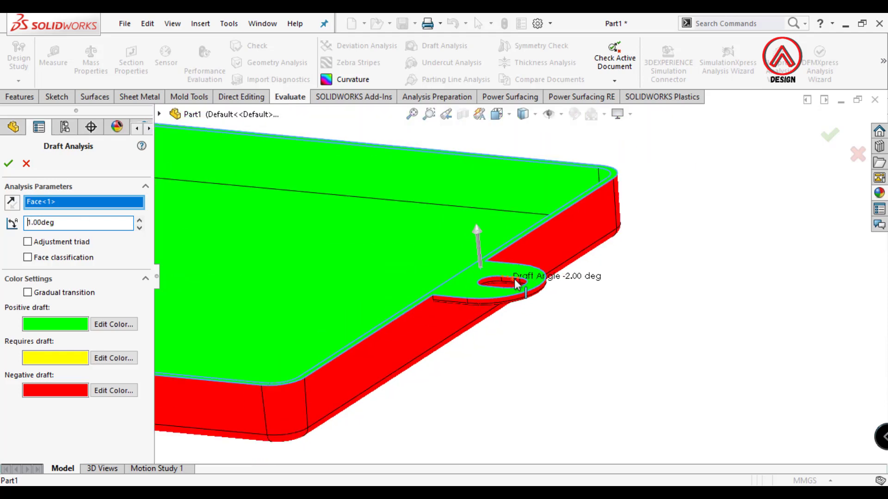
left_click(22, 165)
Step: Examine the tray face-on to its floor and from an angle around its walls and rim
scroll(568, 374, "up", 2)
middle_click_drag(568, 374, 496, 284)
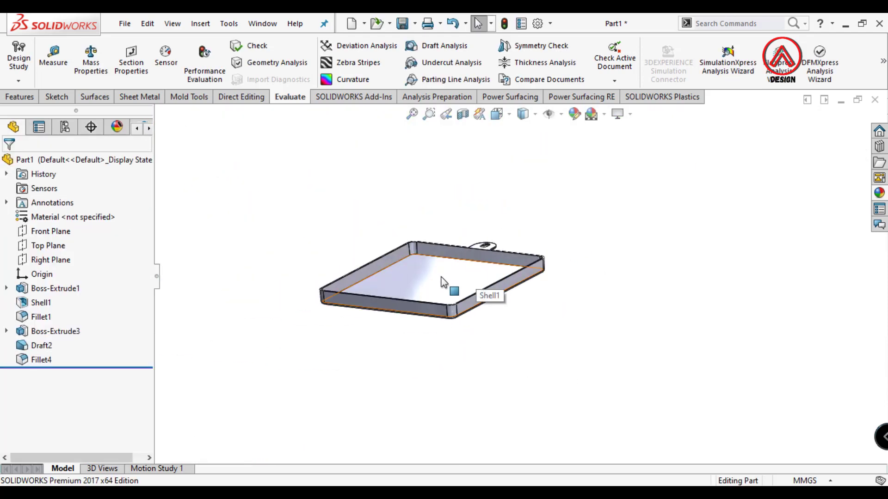
scroll(422, 291, "down", 2)
left_click(422, 290)
left_click(540, 250)
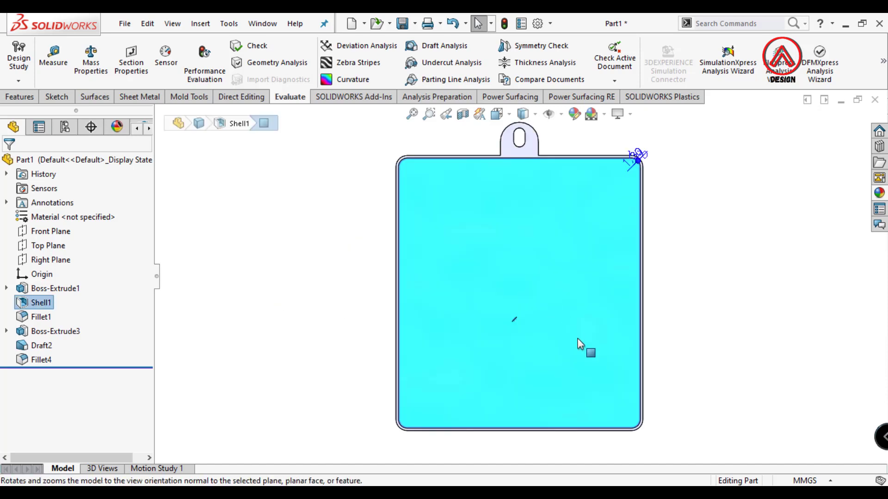
scroll(567, 333, "up", 2)
scroll(636, 307, "down", 1)
left_click(665, 296)
scroll(454, 379, "down", 2)
middle_click_drag(442, 377, 418, 282)
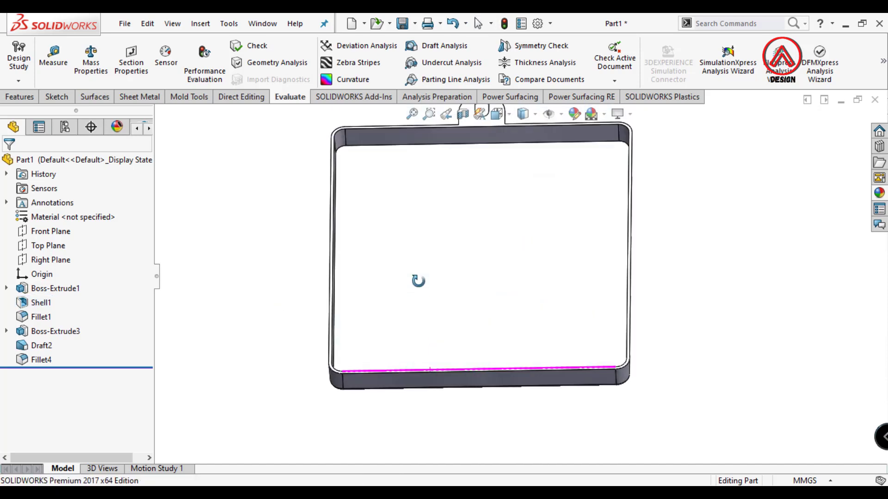
scroll(430, 316, "down", 1)
Step: Start a sketch on the rim face in top view and draw a vertical centreline about 107 mm long from the origin past the edge opposite the tab
left_click(501, 116)
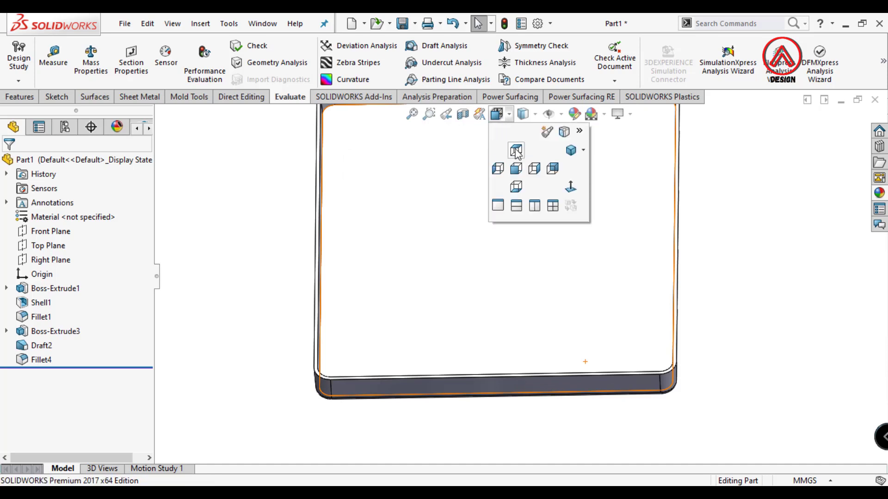
left_click(516, 151)
scroll(407, 388, "down", 4)
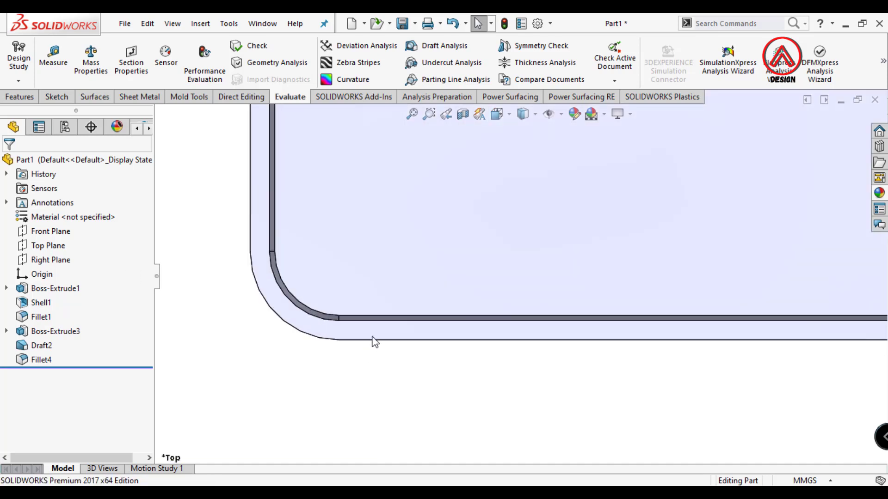
left_click(374, 335)
left_click(56, 96)
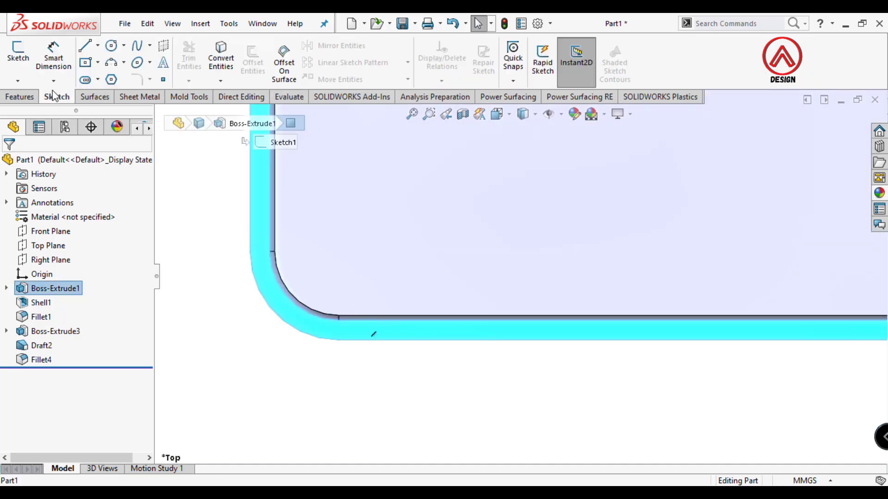
left_click(18, 56)
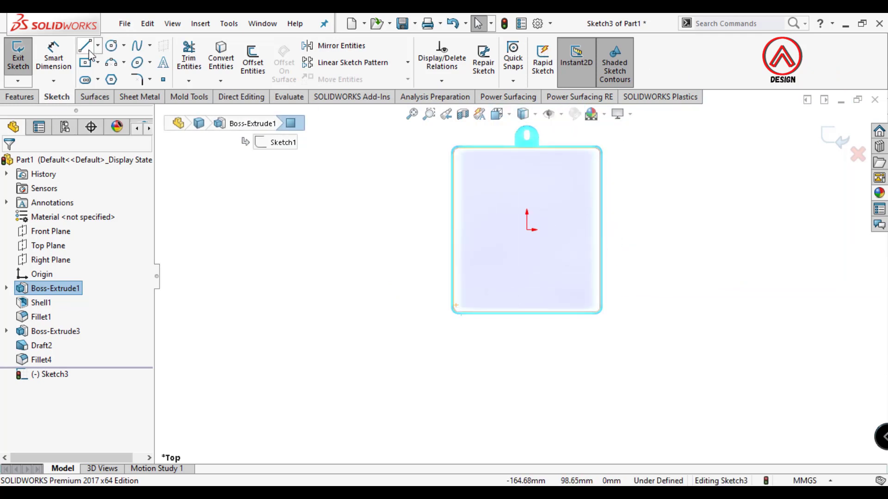
left_click(98, 45)
left_click(111, 77)
left_click_drag(527, 230, 528, 356)
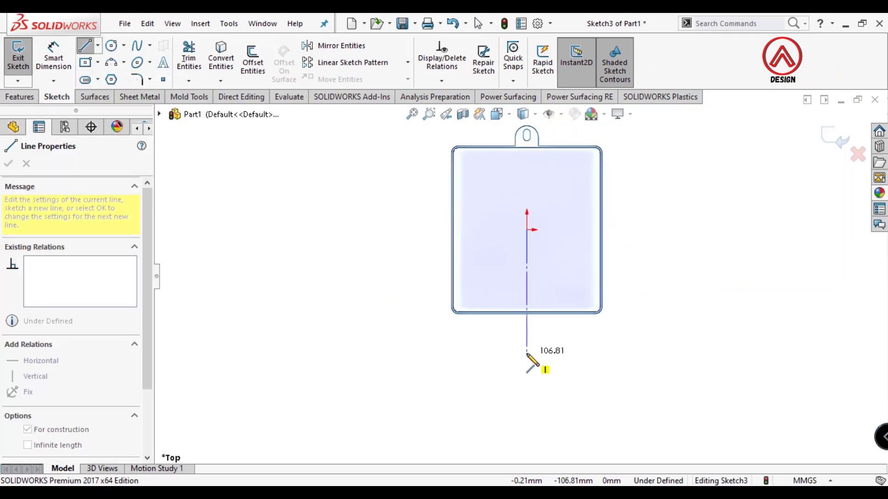
key("Escape")
Step: Sketch a long corner rectangle across the centreline on the rim opposite the tab, about 1.3 mm wide between the rim's outer and inner edges
scroll(518, 311, "down", 6)
left_click(85, 62)
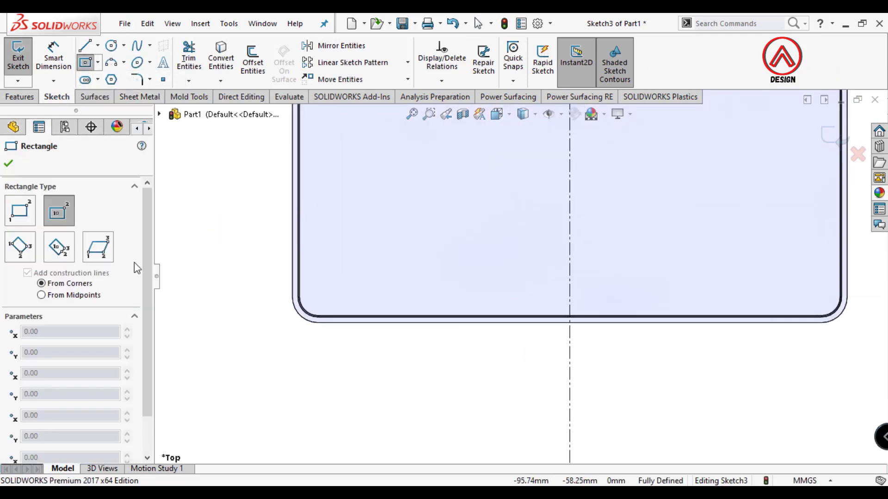
left_click(19, 211)
scroll(356, 317, "down", 3)
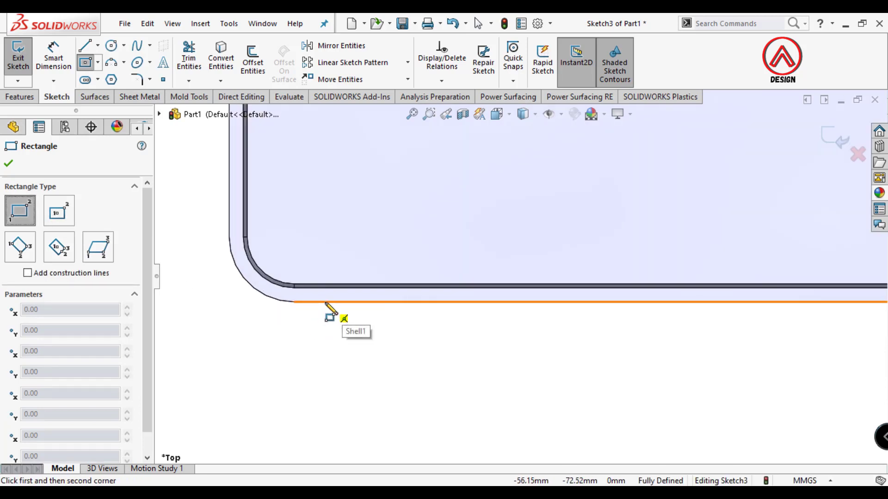
left_click(326, 304)
scroll(638, 311, "up", 3)
scroll(748, 288, "down", 5)
left_click(808, 257)
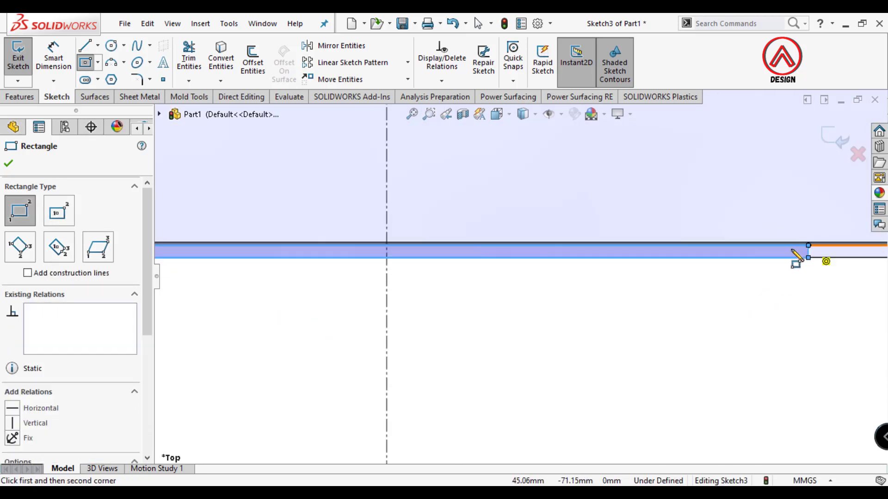
scroll(600, 279, "up", 5)
key("Escape")
scroll(293, 278, "down", 6)
left_click(286, 249)
scroll(441, 280, "up", 1)
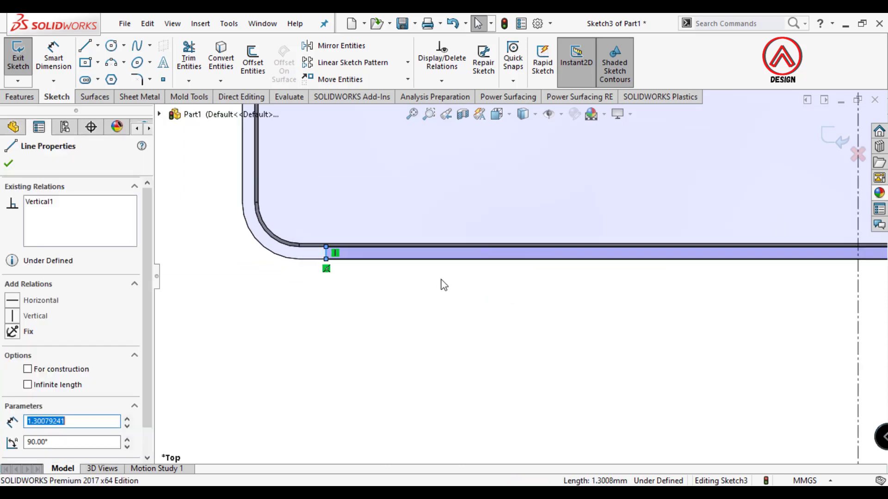
scroll(444, 286, "up", 2)
scroll(850, 265, "down", 5)
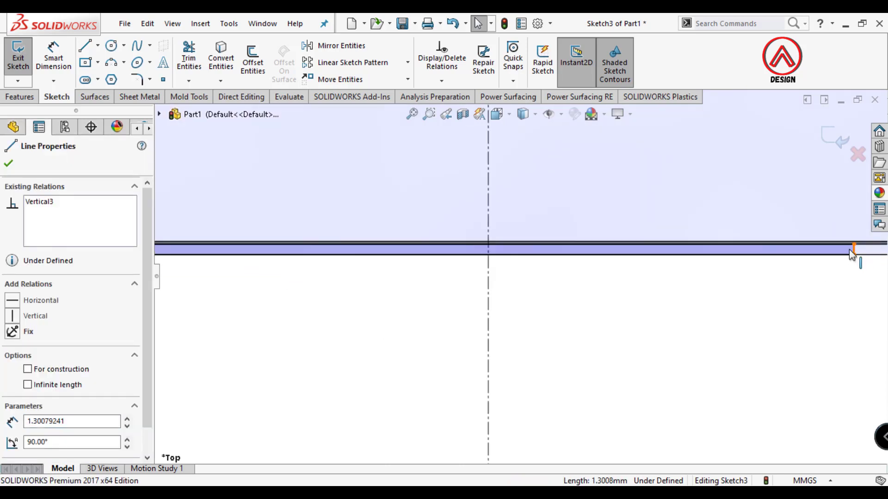
left_click(851, 250, "ctrl")
left_click(488, 228)
scroll(520, 278, "up", 3)
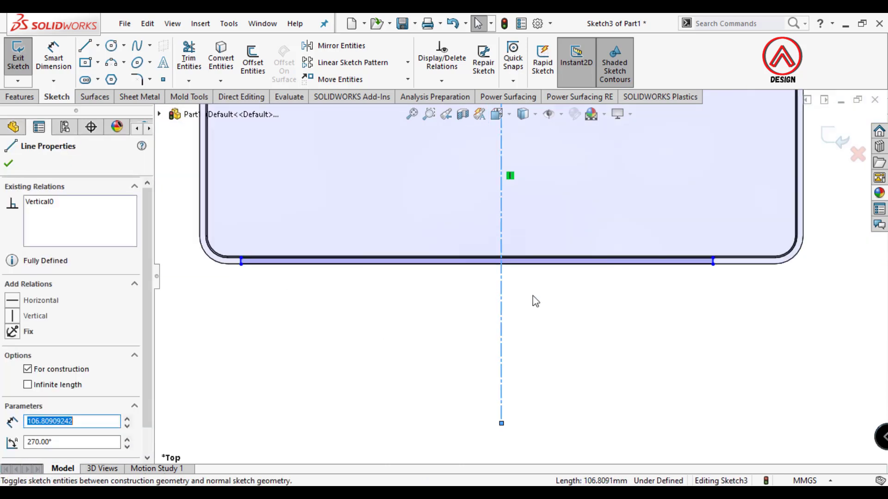
left_click(679, 277)
Step: Make the two short ends of the rim rectangle symmetric about the vertical centreline
scroll(707, 274, "down", 5)
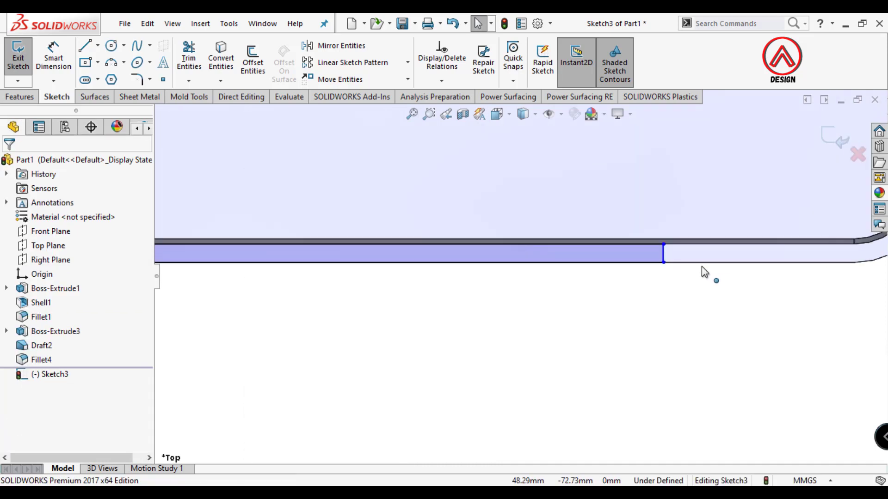
left_click(662, 253)
scroll(601, 253, "up", 7)
left_click(381, 231, "ctrl")
scroll(388, 236, "up", 3)
scroll(392, 246, "down", 3)
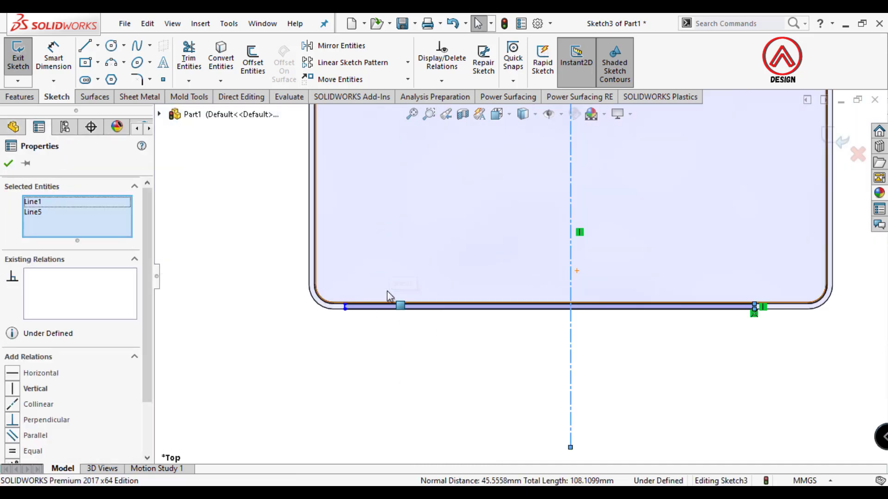
scroll(367, 307, "down", 3)
scroll(366, 307, "down", 5)
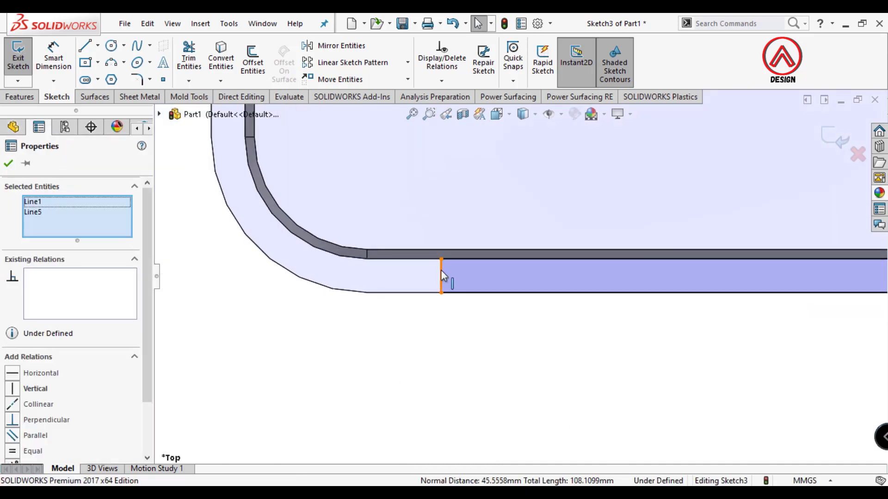
left_click(442, 275, "ctrl")
left_click(331, 383)
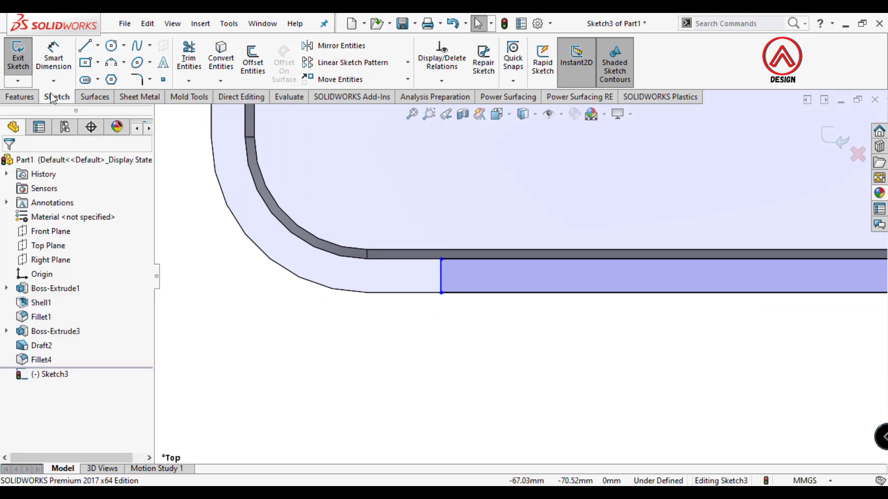
Step: Dimension the rim rectangle's length between its two short ends and set it to 116 mm
left_click(440, 276)
scroll(754, 313, "up", 4)
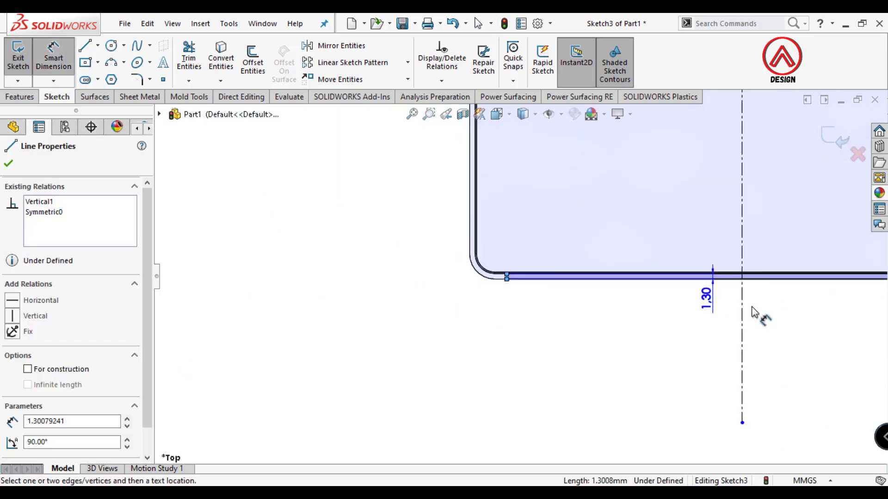
scroll(765, 285, "down", 4)
left_click(766, 273)
scroll(766, 273, "up", 4)
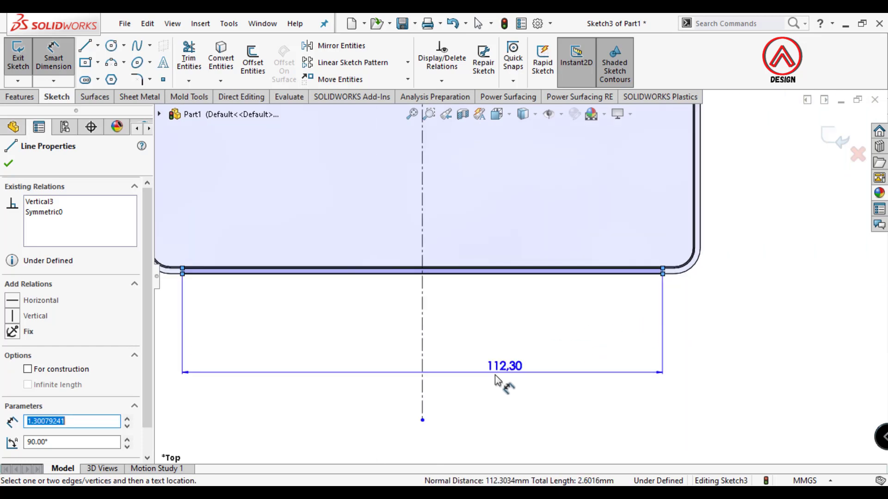
left_click(469, 394)
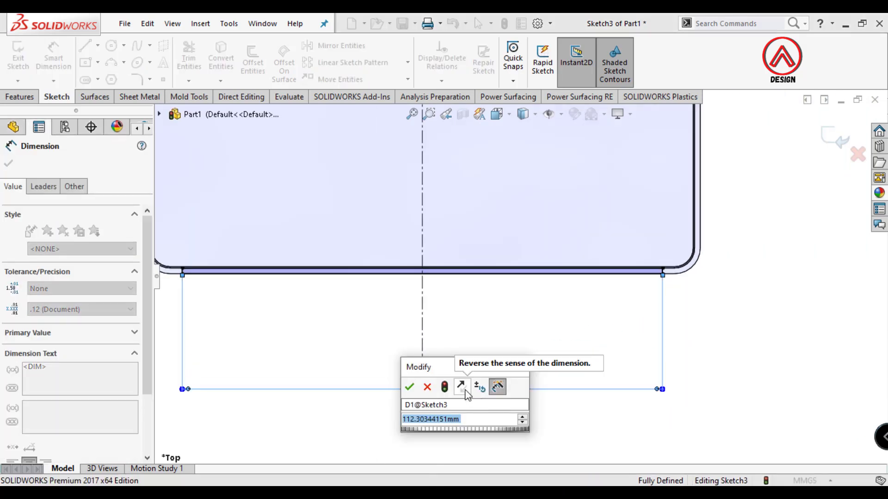
type("11")
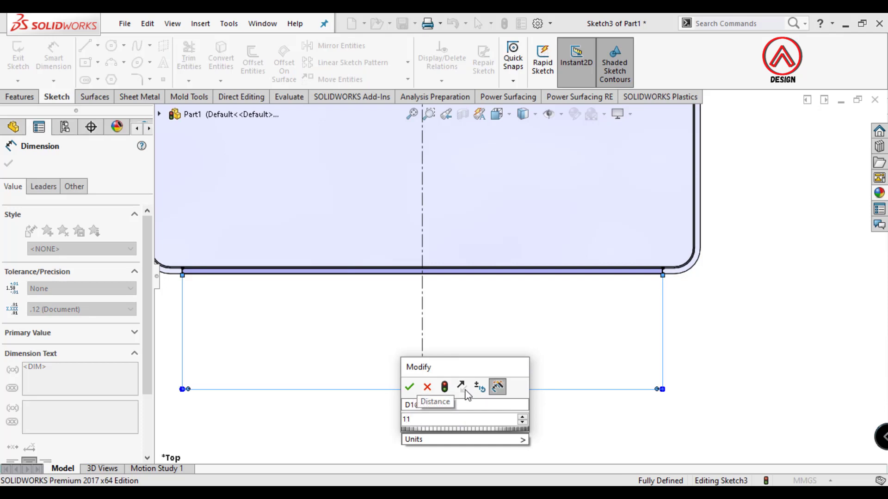
type("6")
key("Return")
left_click(561, 342)
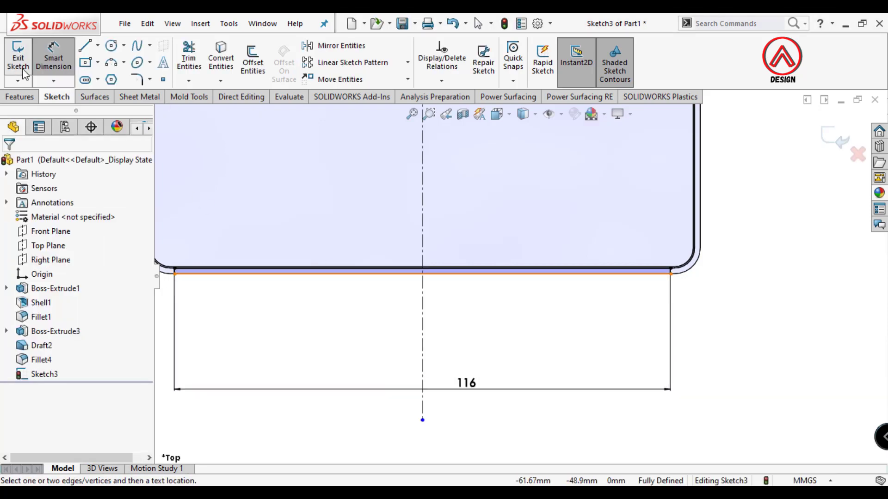
Step: Extrude the rim rectangle 10 mm blind, merged with the tray, along the slanted edge at the end of the wall below it
left_click(14, 98)
left_click(23, 60)
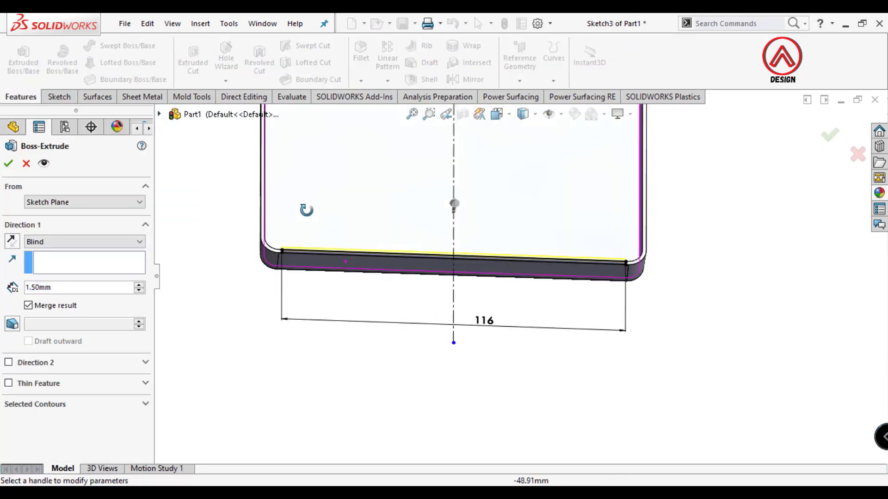
type("10")
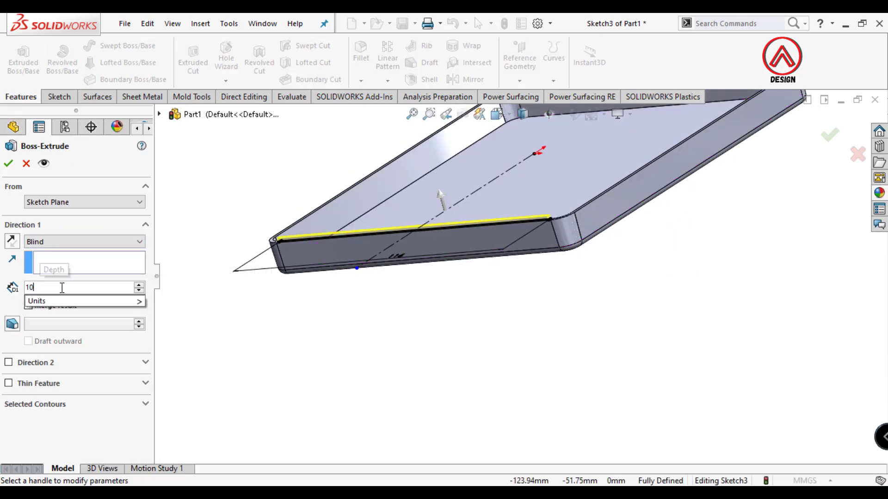
key("Return")
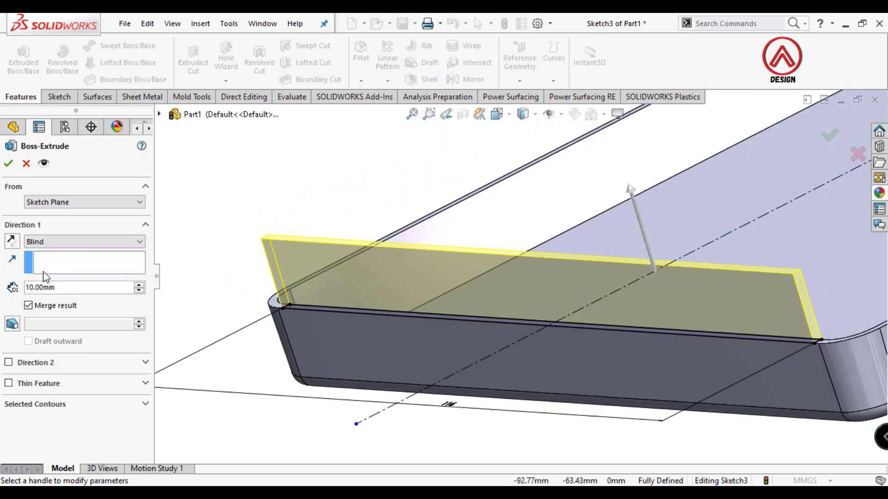
left_click(44, 273)
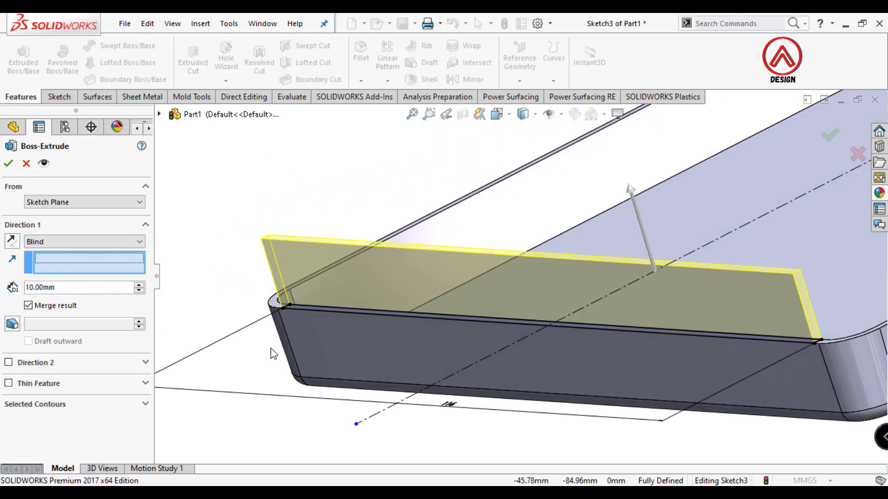
left_click(285, 326)
key("Return")
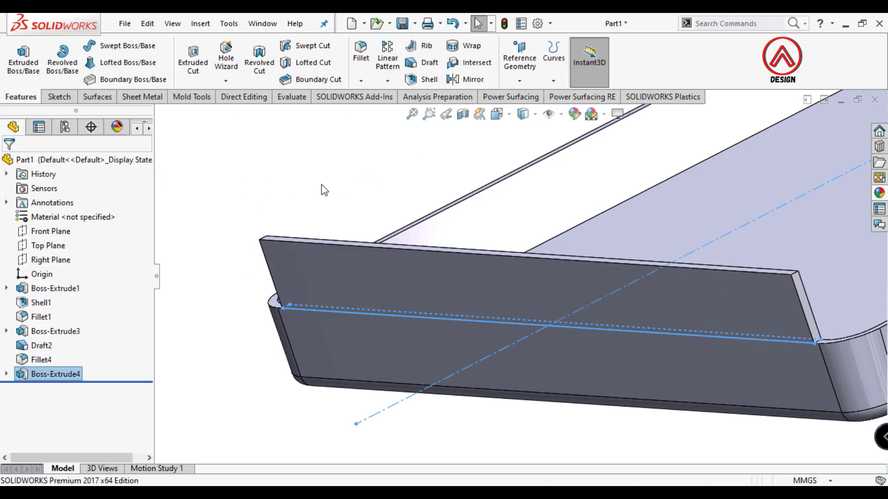
Step: Fillet the two upper corner edges of the raised wall section with a 10 mm radius
scroll(404, 218, "up", 3)
scroll(647, 285, "down", 3)
left_click(361, 52)
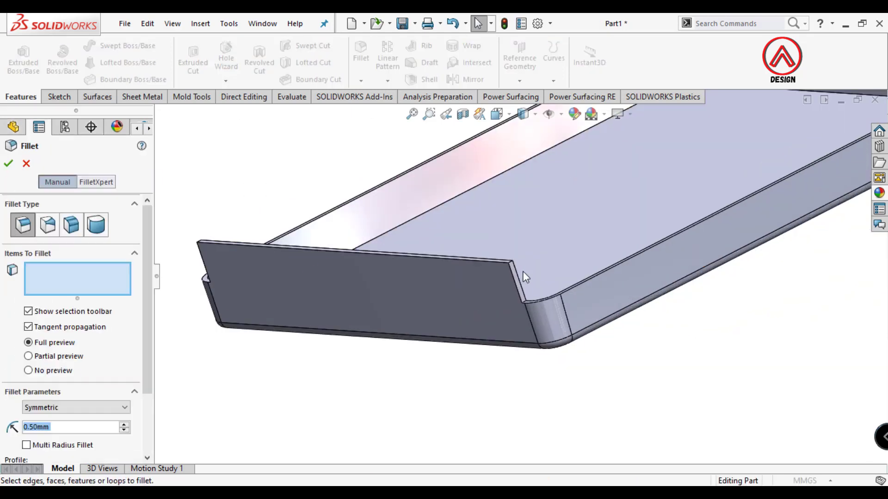
scroll(520, 277, "down", 3)
scroll(514, 281, "down", 2)
left_click(511, 268)
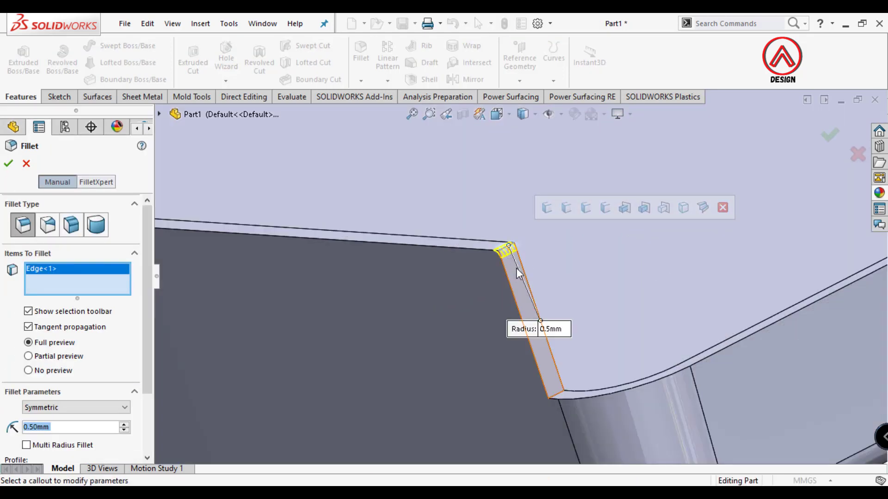
type("10")
scroll(340, 284, "up", 3)
scroll(249, 246, "down", 5)
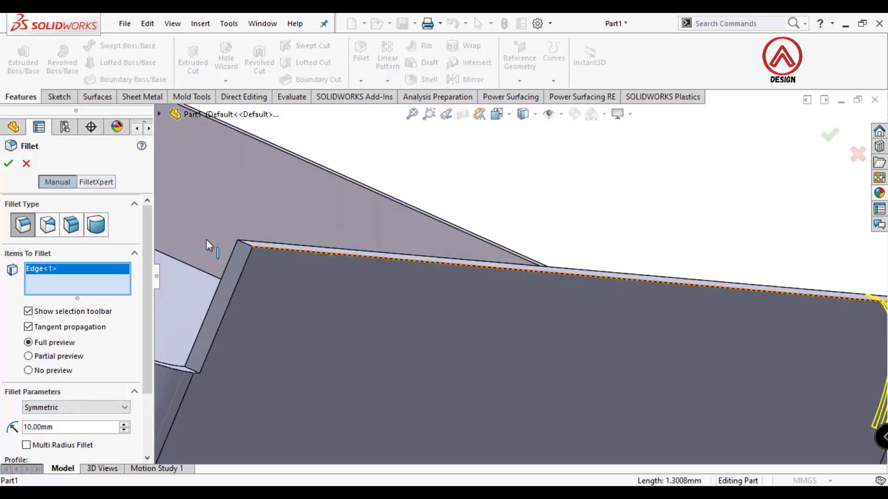
left_click(248, 249)
left_click(11, 163)
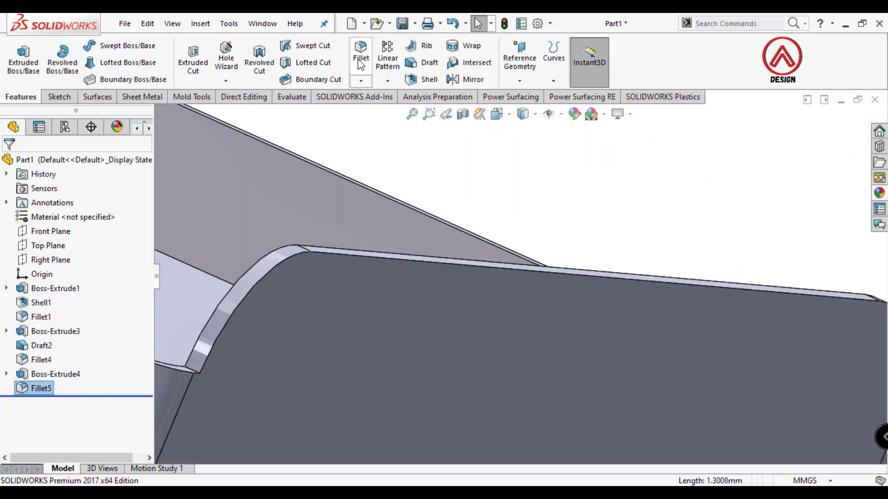
Step: Fillet the two edges where the ends of the raised wall section meet the rim with a 6 mm radius
left_click(361, 59)
scroll(282, 374, "up", 2)
type("6")
middle_click_drag(287, 370, 299, 381)
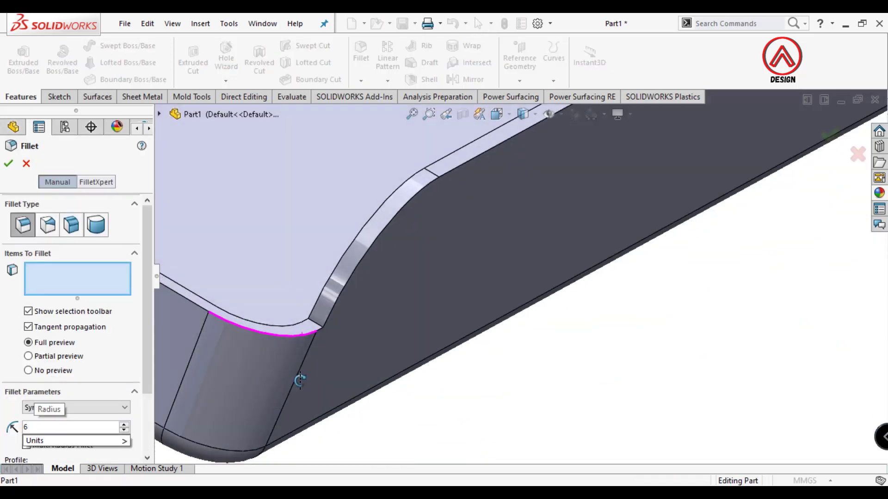
left_click(317, 323)
scroll(337, 322, "up", 3)
middle_click_drag(336, 322, 245, 259)
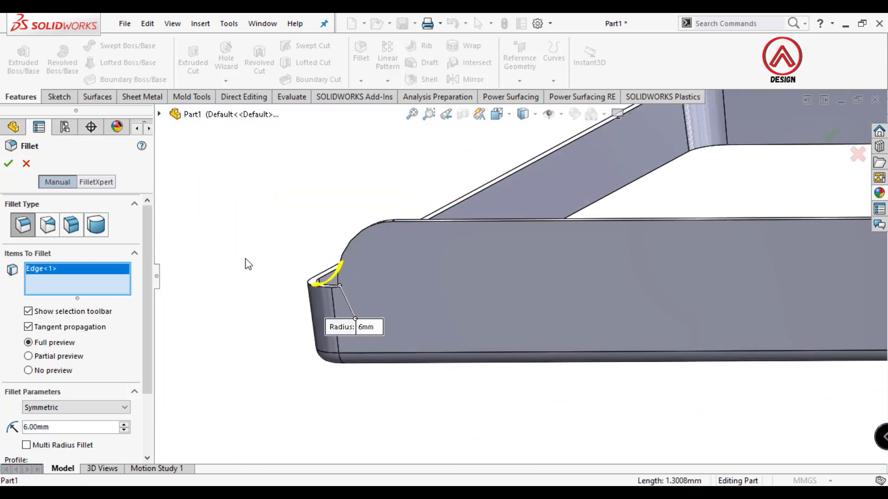
scroll(244, 258, "up", 6)
scroll(665, 277, "down", 8)
middle_click_drag(569, 284, 554, 290)
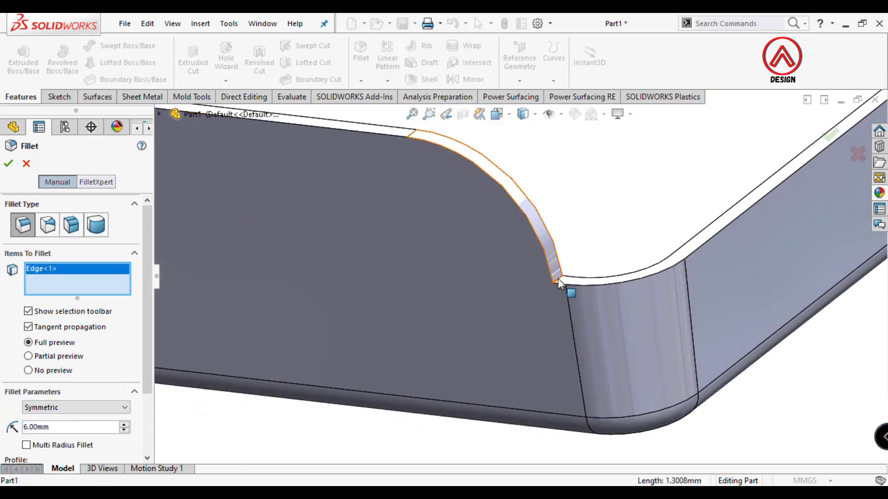
left_click(560, 280)
key("Return")
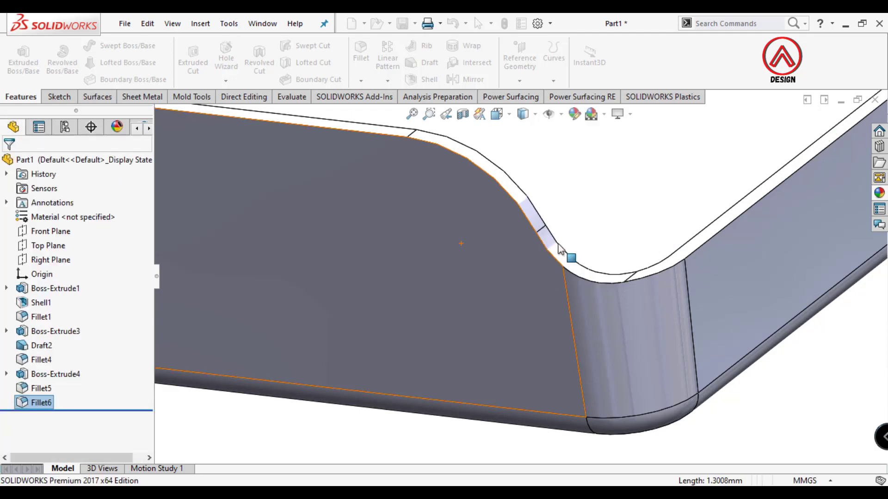
Step: Examine the whole tray from an angle and face-on to its inner floor
scroll(564, 254, "up", 3)
scroll(526, 249, "up", 5)
middle_click_drag(520, 232, 481, 276)
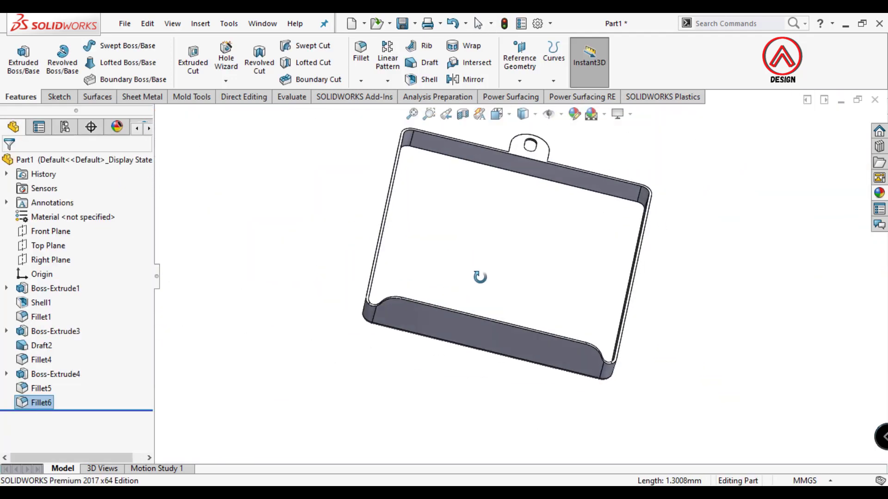
left_click(490, 271)
left_click(587, 250)
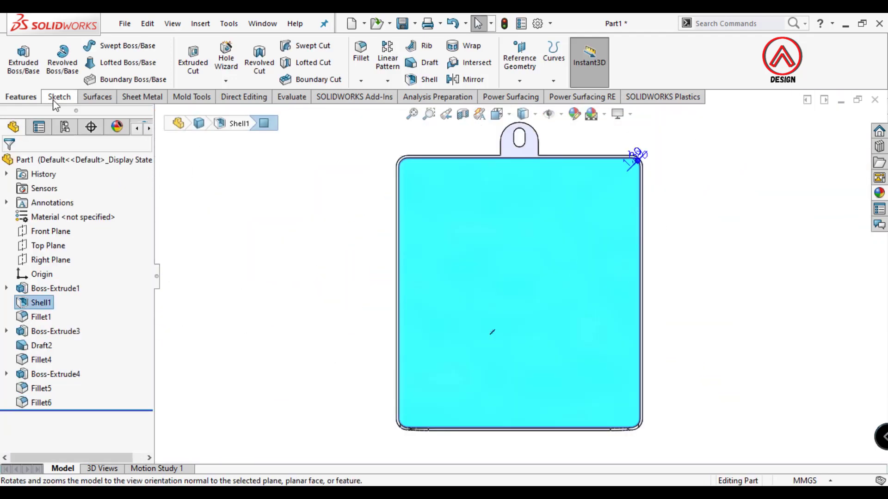
left_click(274, 270)
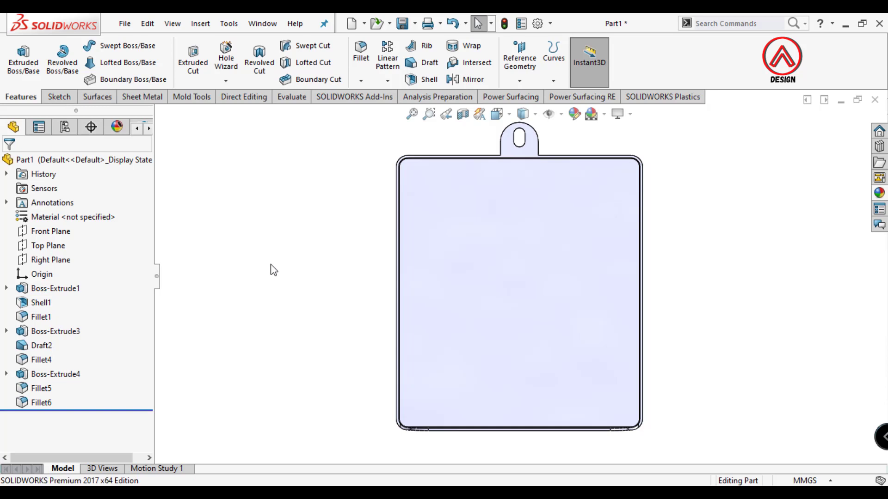
left_click(58, 242)
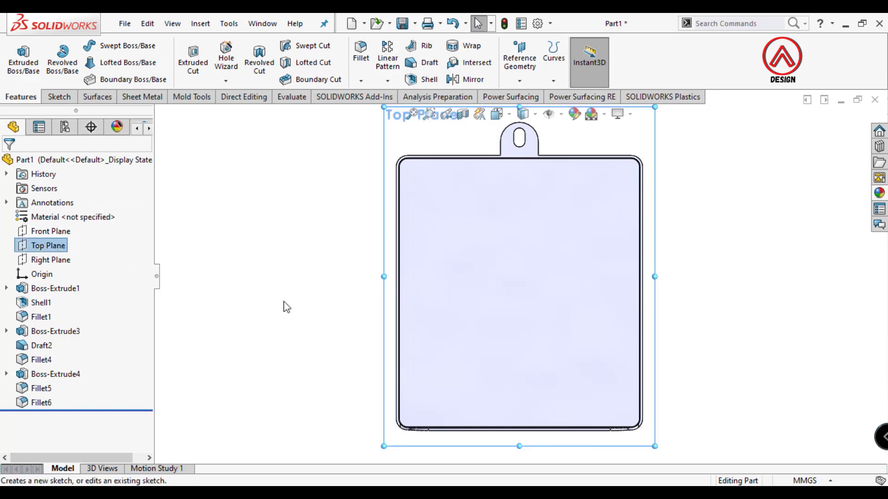
scroll(518, 301, "up", 1)
left_click(702, 297)
Step: Start a sketch on the tray's inner floor and draw a vertical centreline from the origin past the edge opposite the tab
left_click(485, 305)
left_click(48, 93)
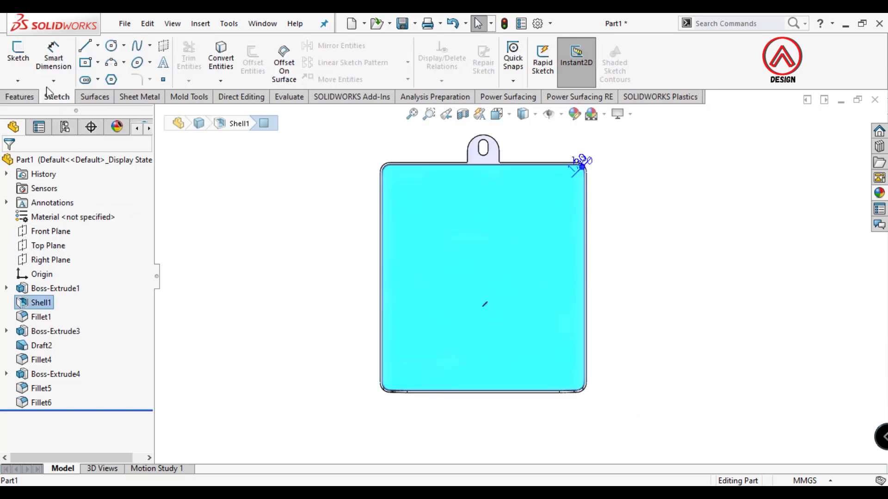
left_click(18, 57)
left_click(85, 64)
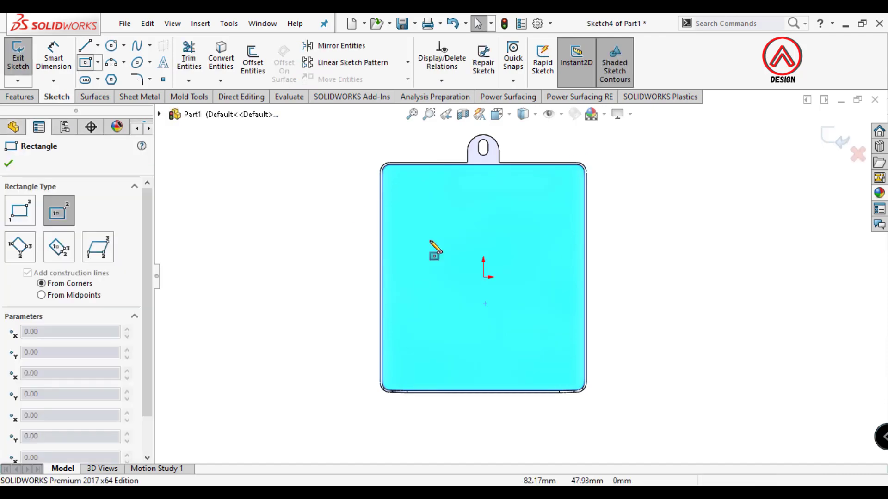
left_click(97, 45)
left_click(114, 79)
left_click(483, 277)
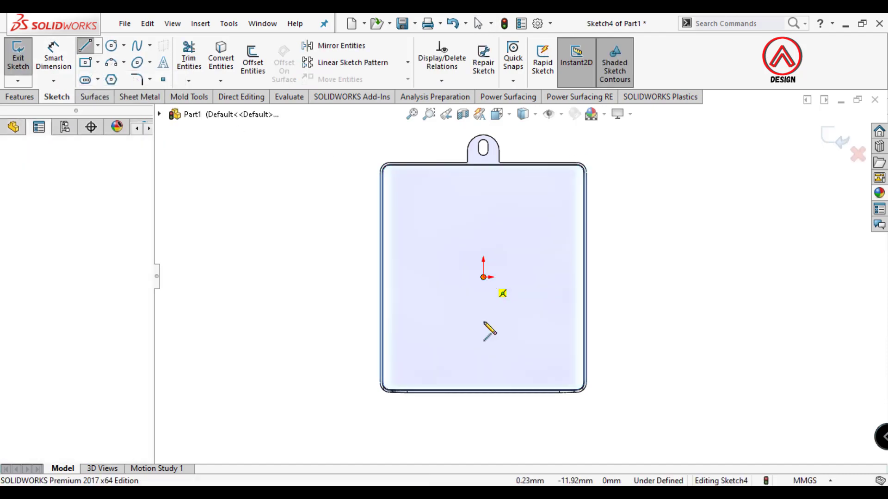
left_click(484, 436)
key("Escape")
Step: Sketch a narrow center rectangle about 128 mm wide across the tray floor, centred on the centreline about 37 mm below the origin
left_click(86, 62)
scroll(481, 329, "down", 1)
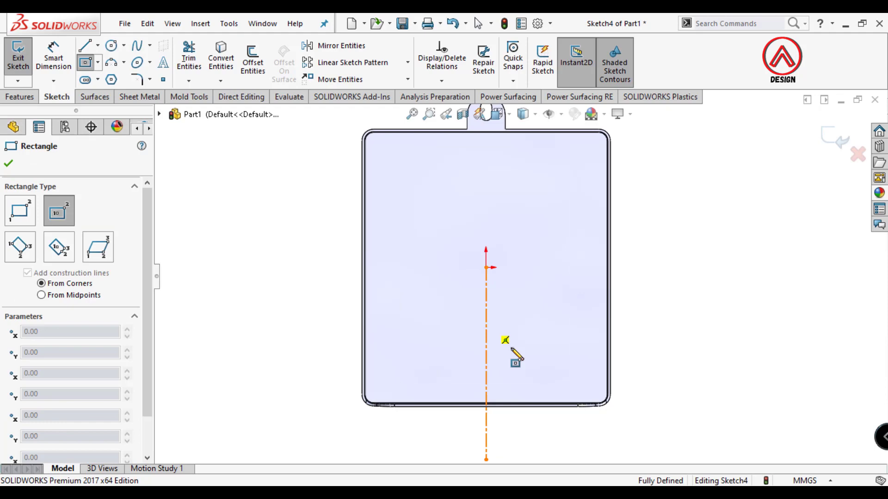
left_click(485, 339)
scroll(608, 340, "down", 5)
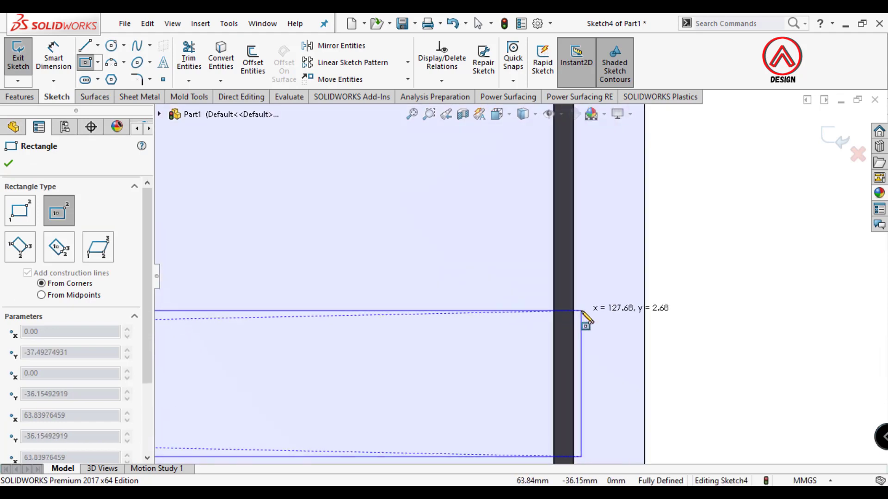
left_click(578, 289)
scroll(518, 277, "up", 4)
key("Escape")
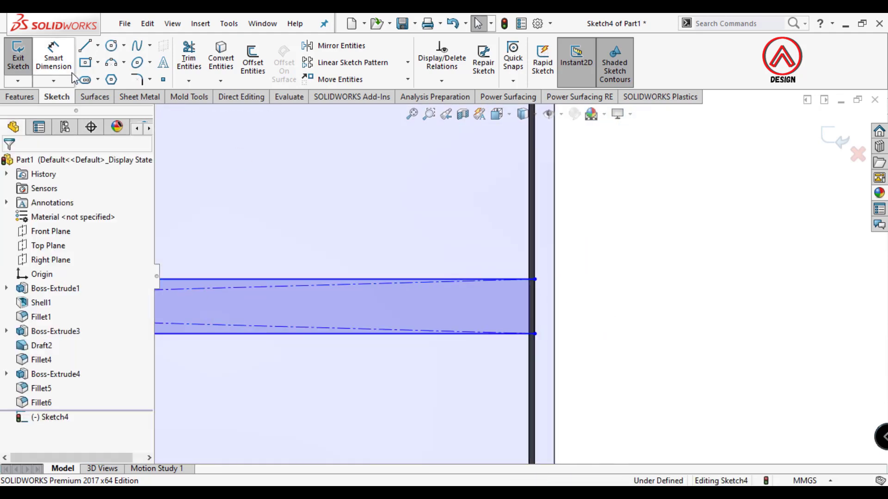
Step: Dimension the rectangle's short side to 20 mm
left_click(68, 68)
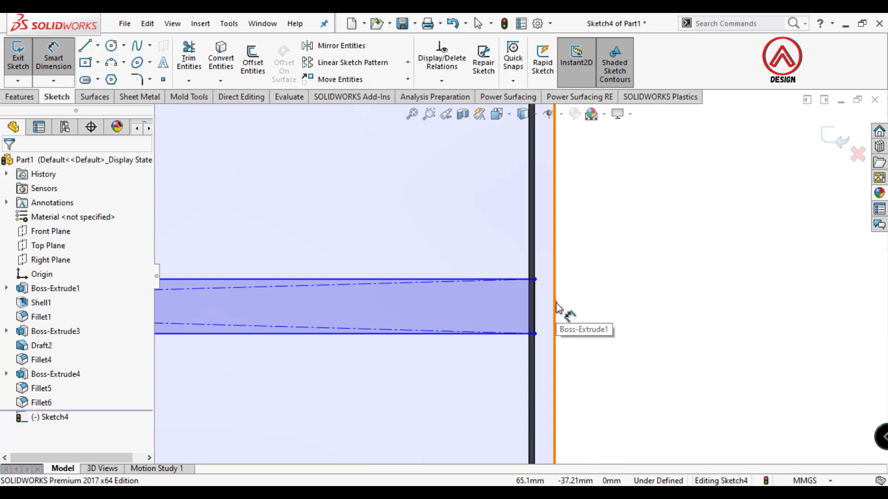
left_click(557, 307)
left_click(536, 305)
left_click(639, 317)
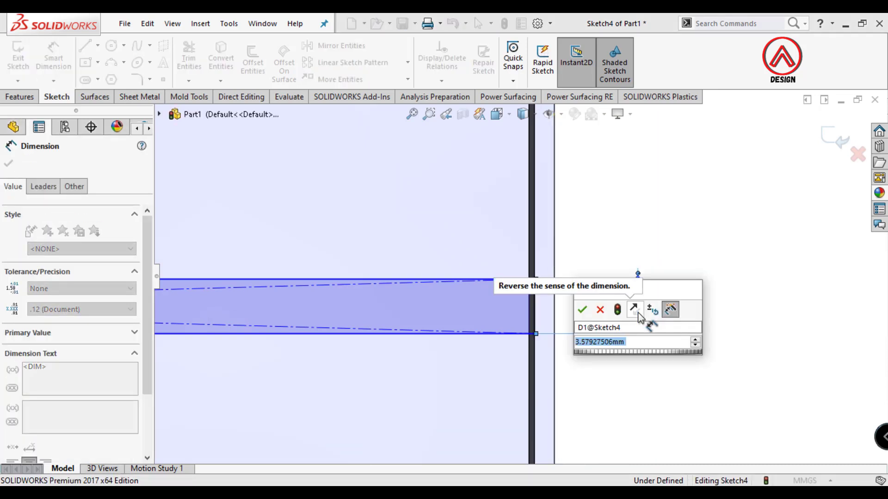
type("20")
key("Return")
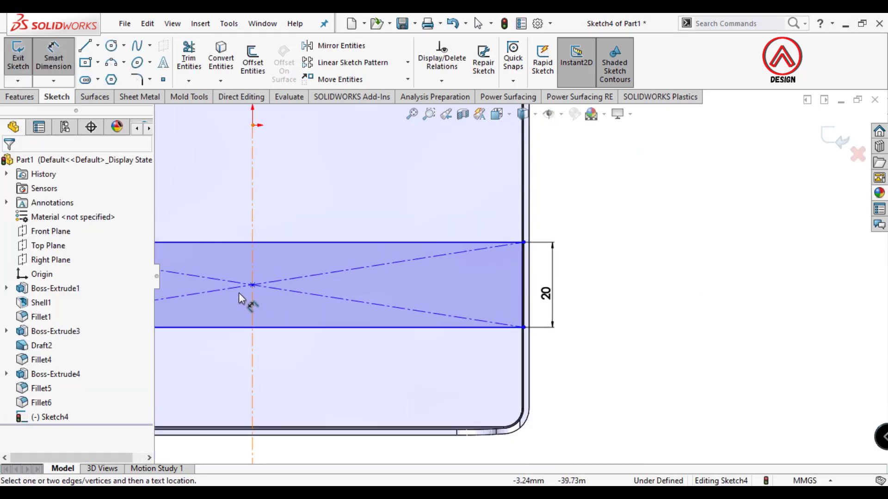
Step: Dimension the distance from the rectangle's centre to the origin as 35 mm
left_click(252, 285)
left_click(334, 171)
left_click(640, 242)
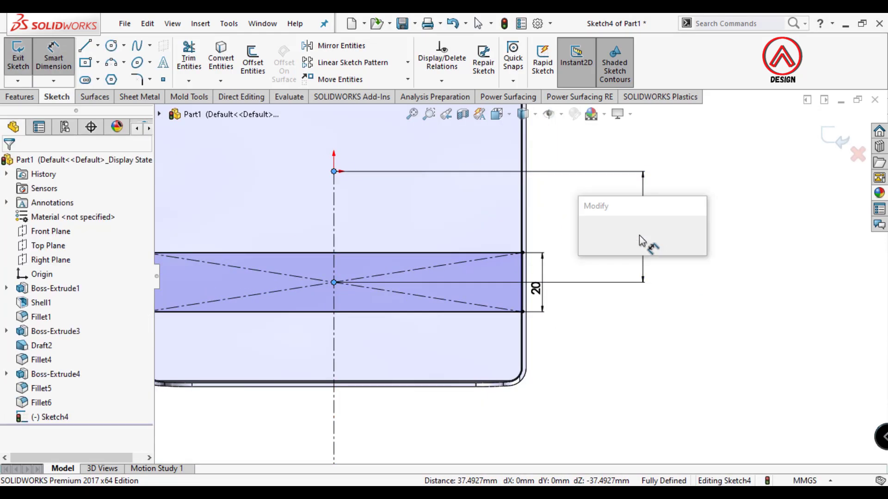
type("35")
key("Return")
Step: Extrude the rectangle 50 mm up from the tray floor as a separate body, without merging the result
scroll(518, 323, "down", 3)
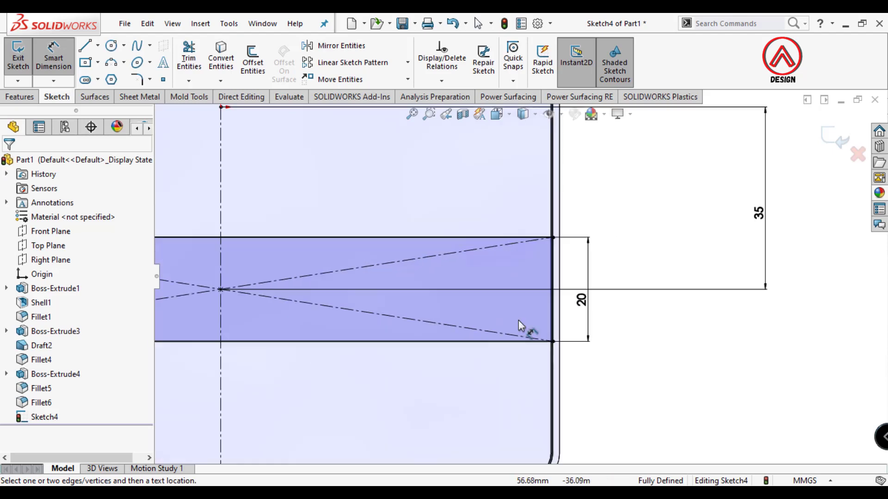
mouse_move(521, 326)
middle_mouse_down()
mouse_move(532, 212)
mouse_move(543, 291)
middle_mouse_up()
left_click(31, 100)
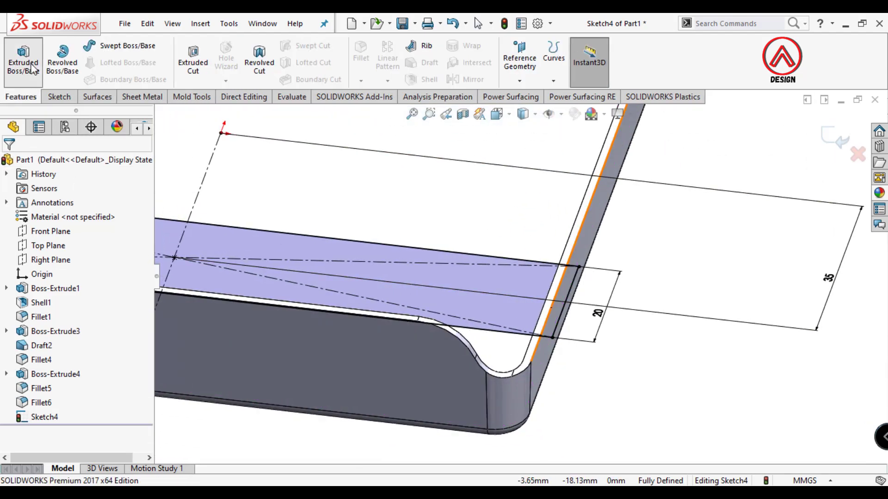
left_click(23, 58)
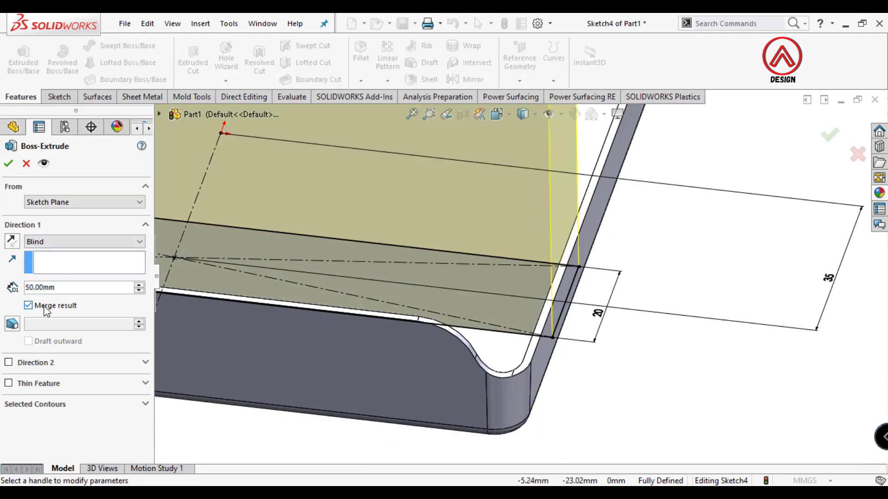
left_click(10, 163)
Step: Draft the block's two short end faces by 2 degrees, using the tray's rim face as the neutral plane
scroll(589, 281, "up", 5)
middle_click_drag(588, 281, 535, 238)
scroll(520, 229, "down", 3)
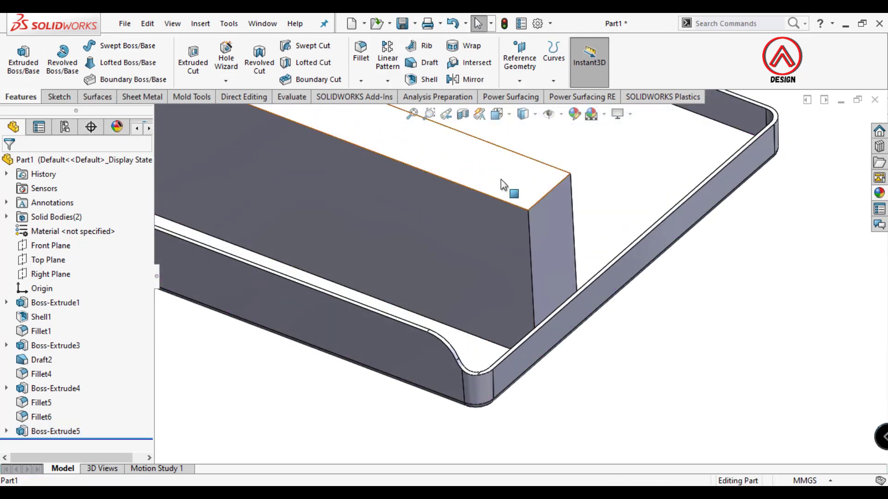
scroll(592, 298, "down", 5)
left_click(413, 66)
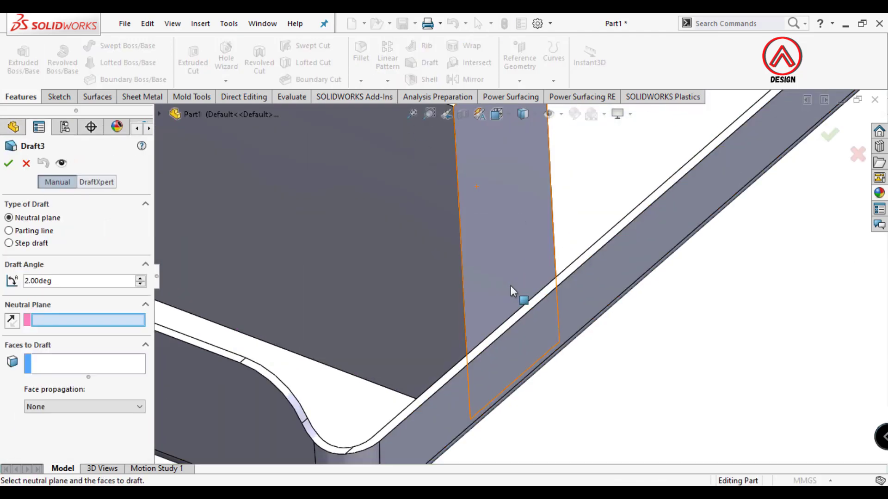
left_click(524, 307)
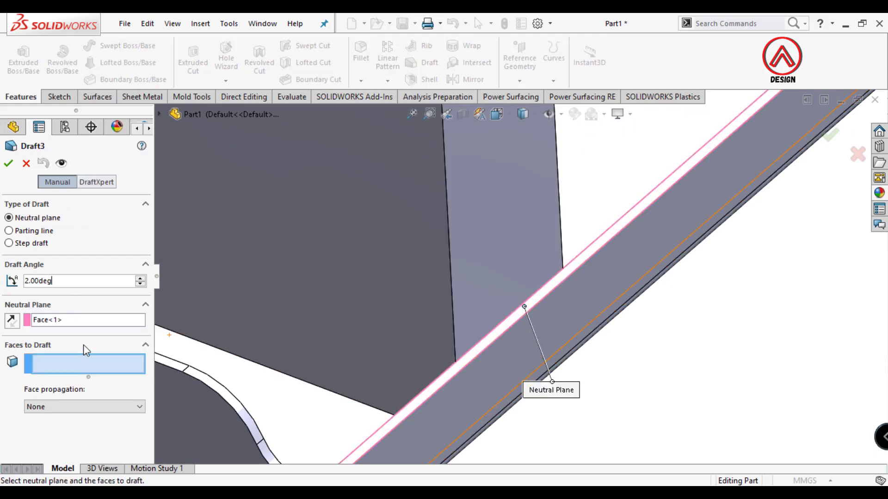
left_click(490, 244)
scroll(409, 201, "up", 5)
middle_click_drag(410, 200, 303, 199)
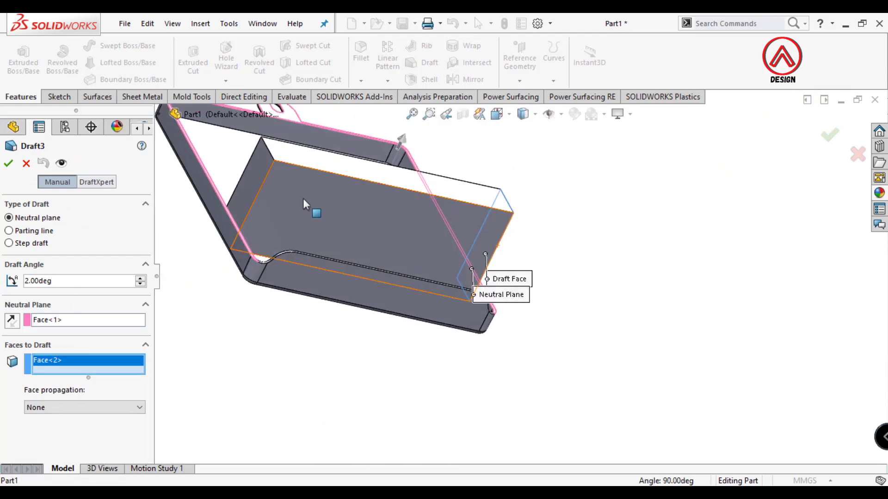
left_click(241, 197)
left_click(8, 164)
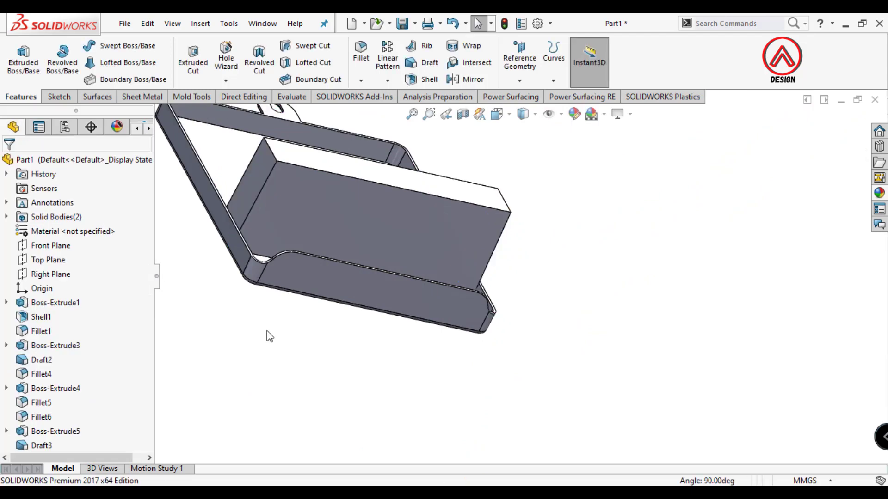
Step: Draft the block's two long side faces by 2 degrees, using the tray's inner floor as the neutral plane
middle_click_drag(268, 336, 230, 242)
scroll(491, 273, "down", 5)
scroll(509, 277, "up", 10)
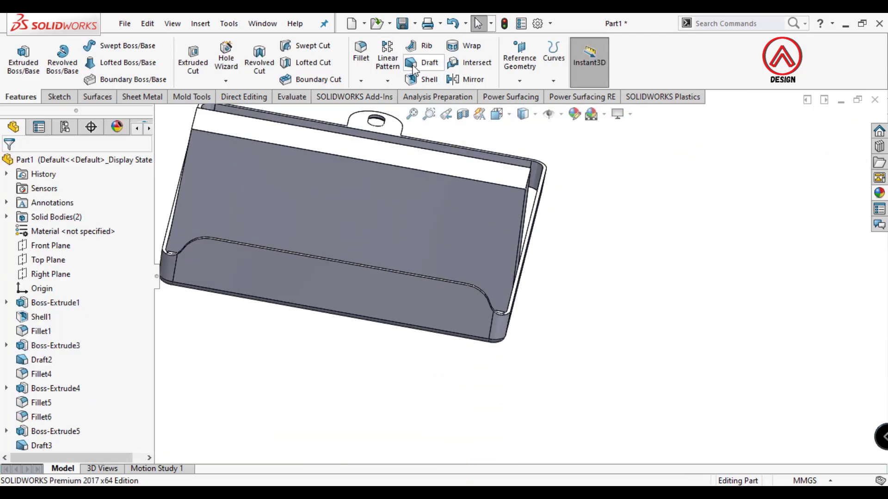
left_click(412, 69)
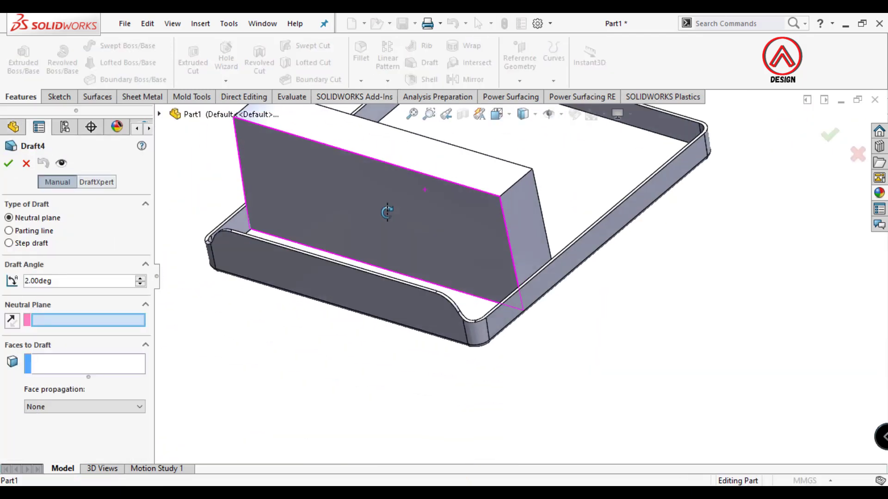
left_click(399, 254)
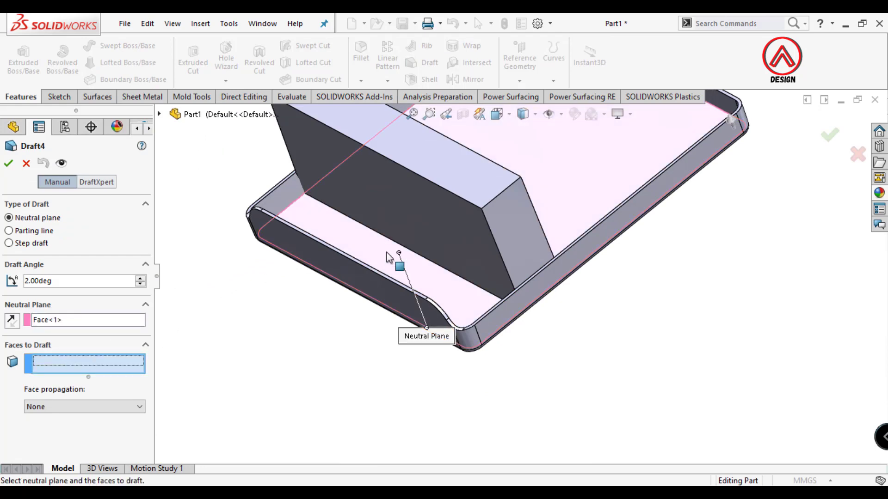
left_click(399, 215)
middle_click_drag(448, 197, 511, 177)
left_click(511, 179)
scroll(532, 230, "up", 3)
middle_click_drag(537, 229, 574, 223)
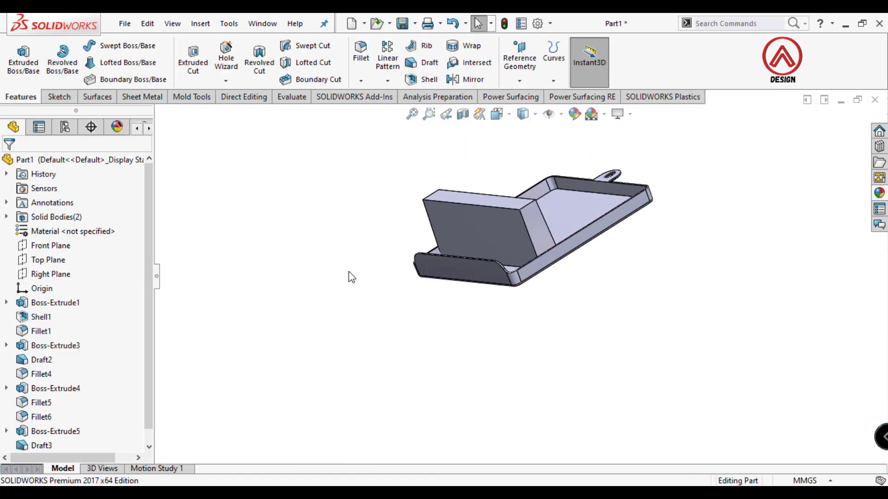
Step: Start a sketch on the Top Plane and draw a vertical centreline from the origin past the edge opposite the tab
left_click(508, 116)
left_click(513, 185)
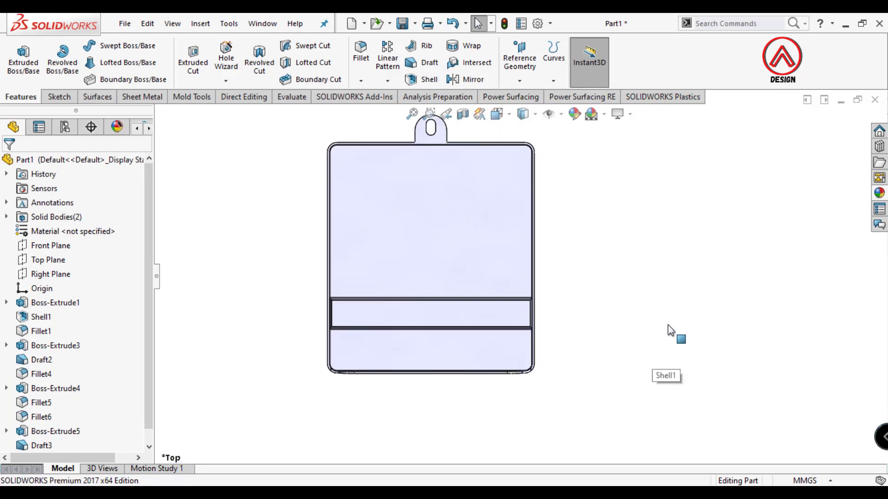
left_click(420, 322)
left_click(49, 260)
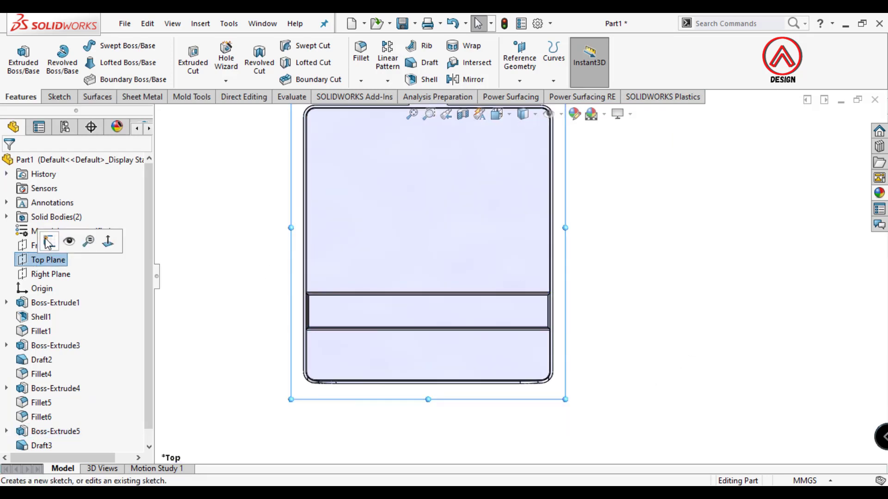
left_click(74, 239)
left_click(98, 46)
left_click(119, 75)
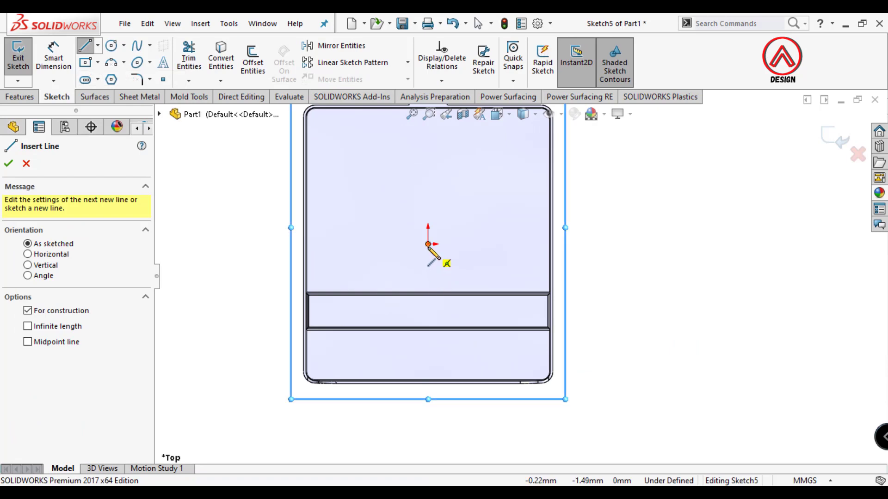
left_click(428, 229)
left_click(428, 411)
key("Escape")
scroll(455, 389, "down", 2)
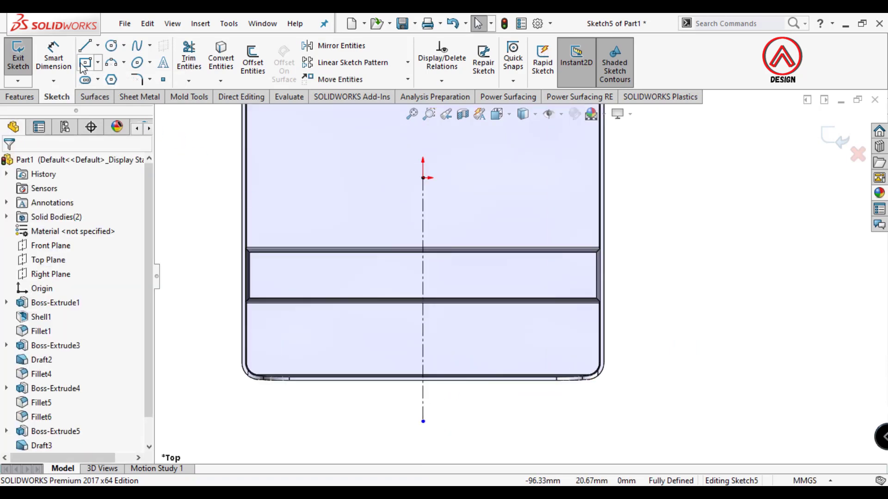
left_click(85, 63)
scroll(490, 308, "down", 1)
scroll(439, 281, "down", 1)
scroll(520, 277, "up", 2)
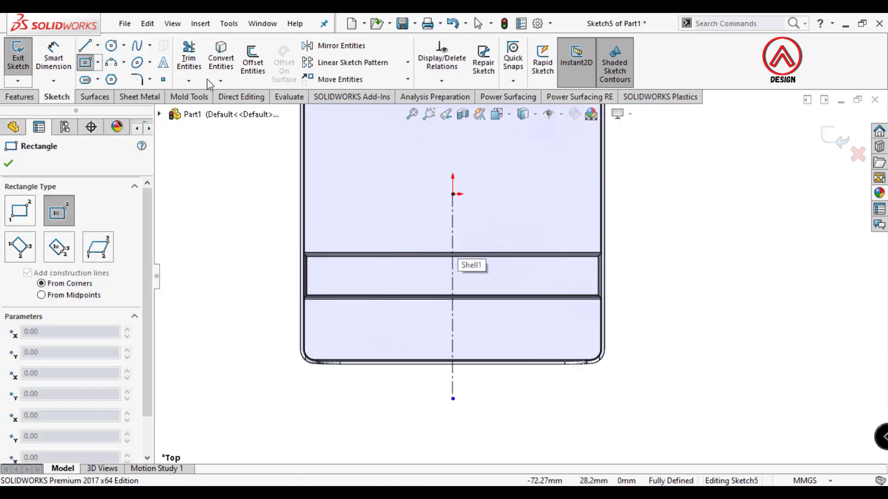
key("Escape")
Step: Draw a horizontal centreline along the block between the midpoints of its two short end edges
left_click(97, 45)
left_click(118, 75)
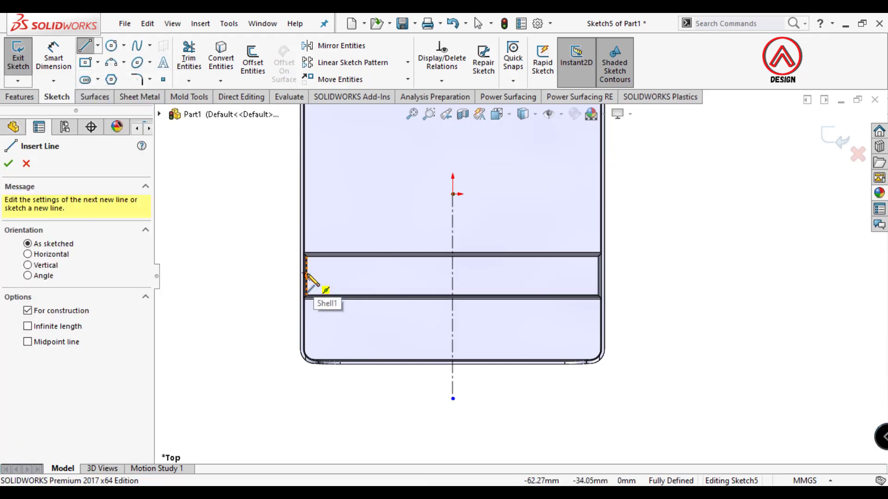
left_click(306, 276)
left_click(598, 277)
key("Escape")
scroll(591, 272, "down", 2)
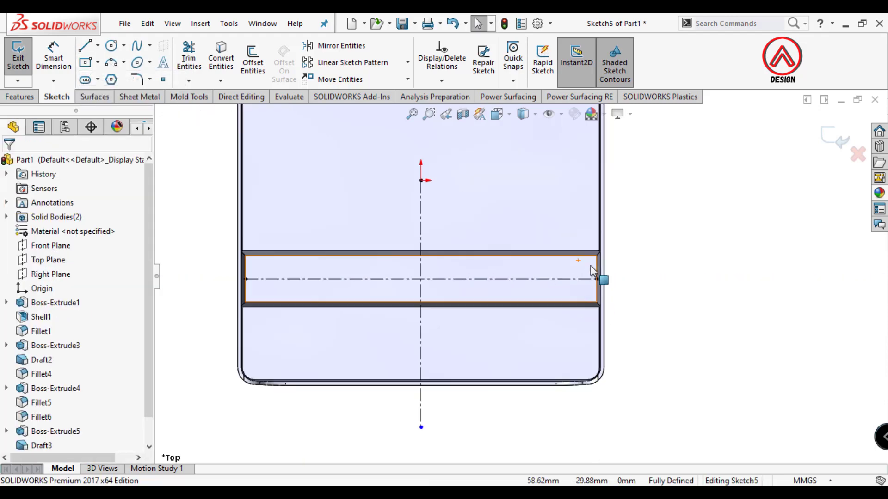
Step: Sketch two upright center rectangles on the horizontal centreline, both on the right-hand side of the vertical centreline and extending beyond the block's long sides
left_click(86, 63)
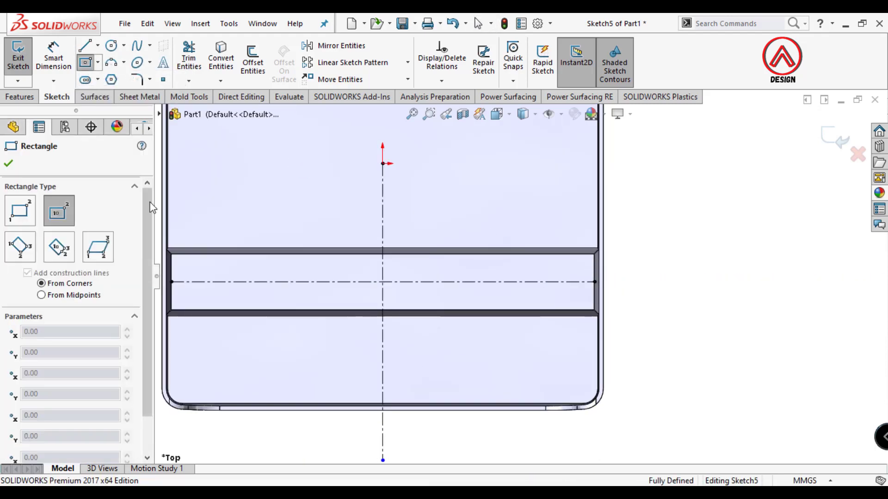
left_click(441, 282)
left_click(469, 215)
left_click(531, 282)
left_click(555, 215)
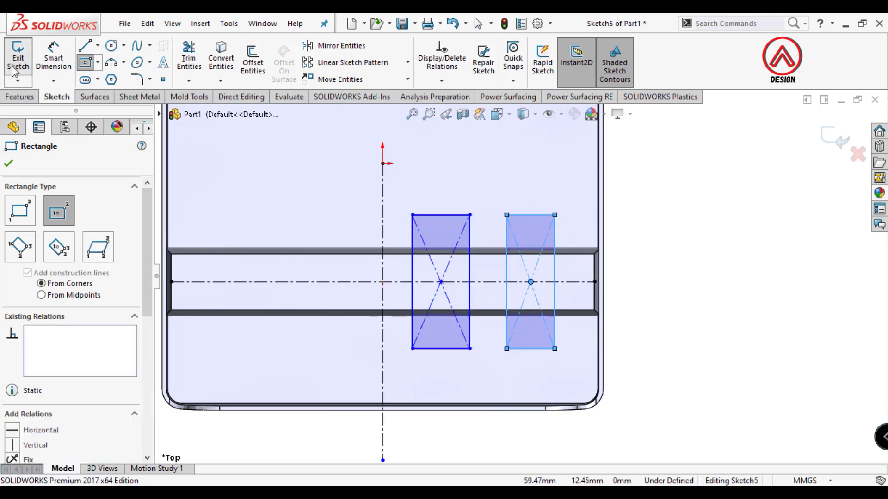
Step: Dimension the width of both rectangles to 14 mm
key("d")
left_click(439, 215)
left_click(435, 202)
type("14")
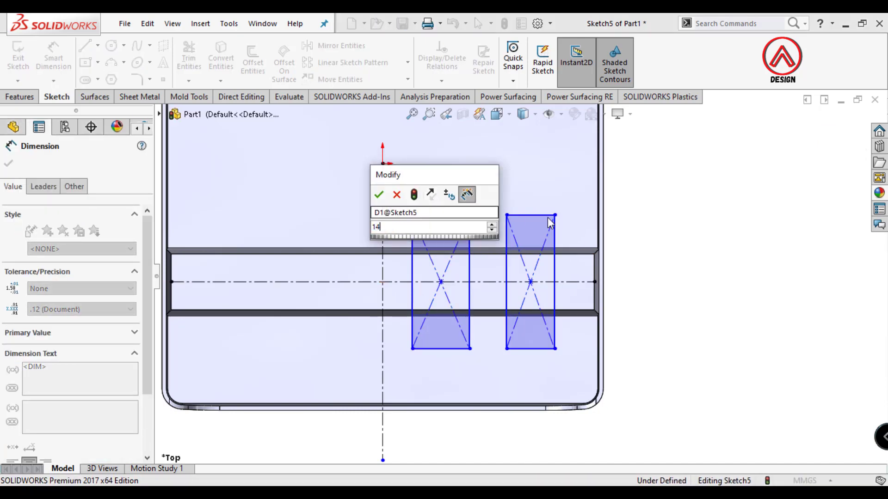
key("Return")
left_click(531, 215)
left_click(539, 198)
type("14")
key("Return")
left_click(733, 222)
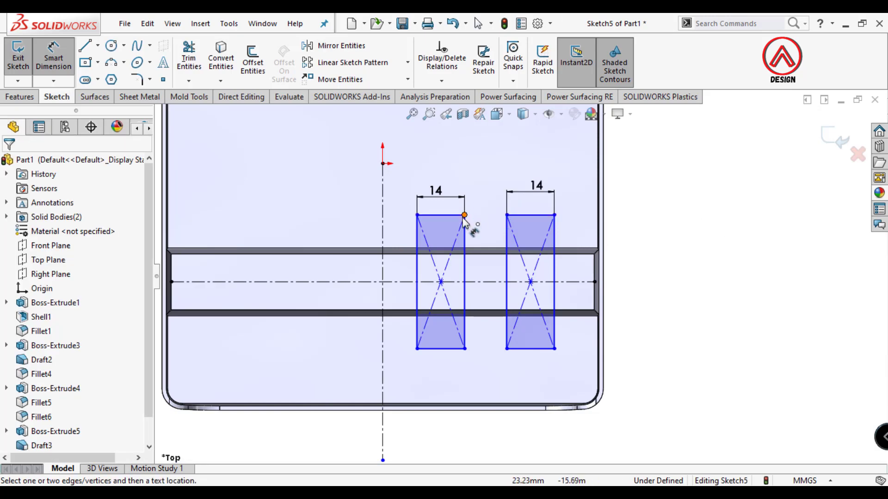
Step: Dimension the gap between the two rectangles to 14.5 mm
left_click(464, 226)
left_click(507, 234)
left_click(493, 179)
type("14,5")
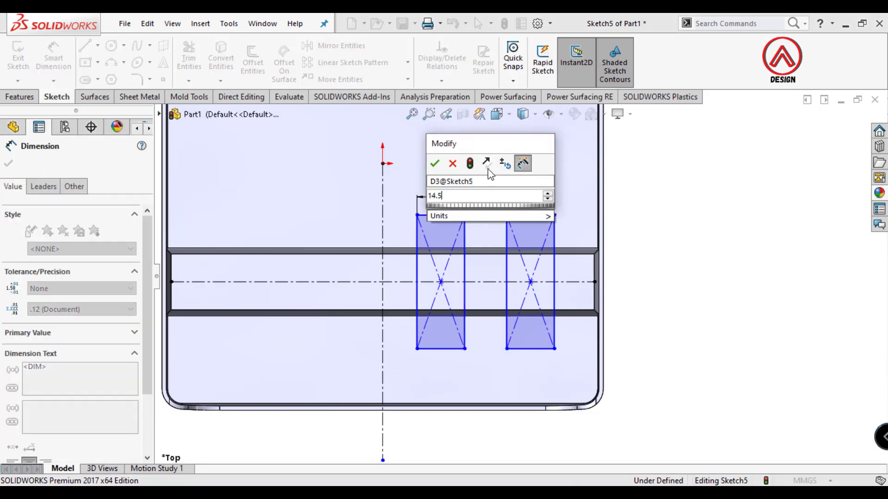
key("Return")
Step: Add a doubled 14.5 mm dimension across the vertical centreline from the inner rectangle's nearest side
left_click(418, 234)
left_click(383, 217)
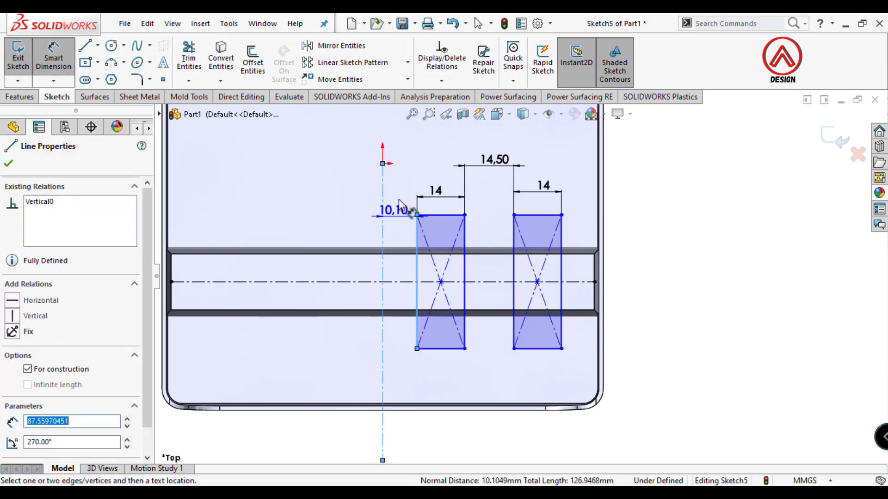
left_click(374, 146)
type("14")
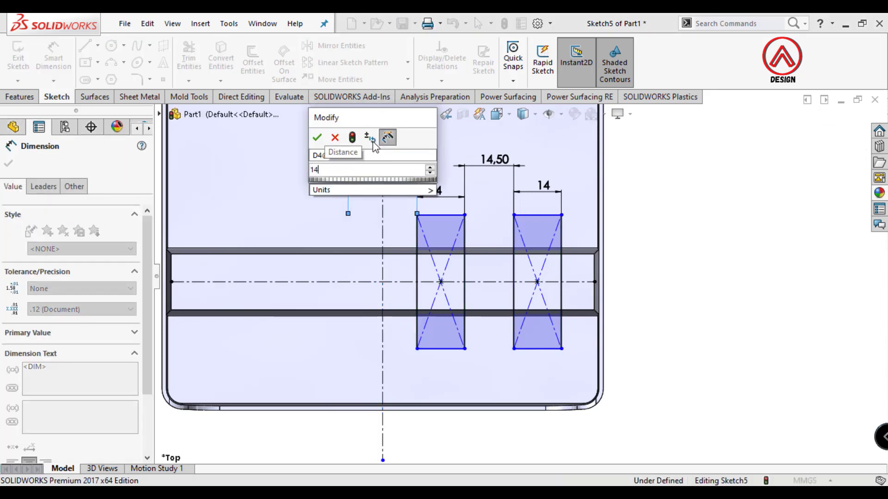
type(",5")
key("Return")
scroll(615, 253, "up", 2)
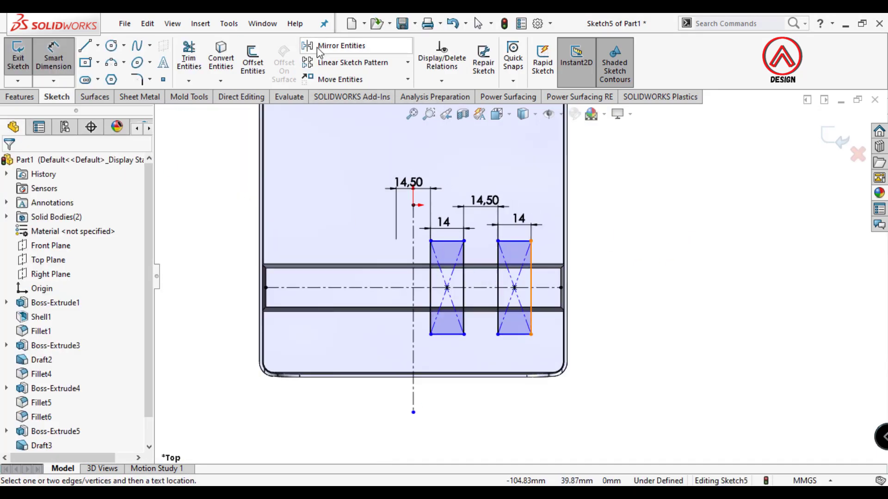
Step: Mirror both rectangles about the vertical centreline
left_click(318, 50)
scroll(435, 254, "down", 2)
left_click(464, 260)
left_click(563, 256)
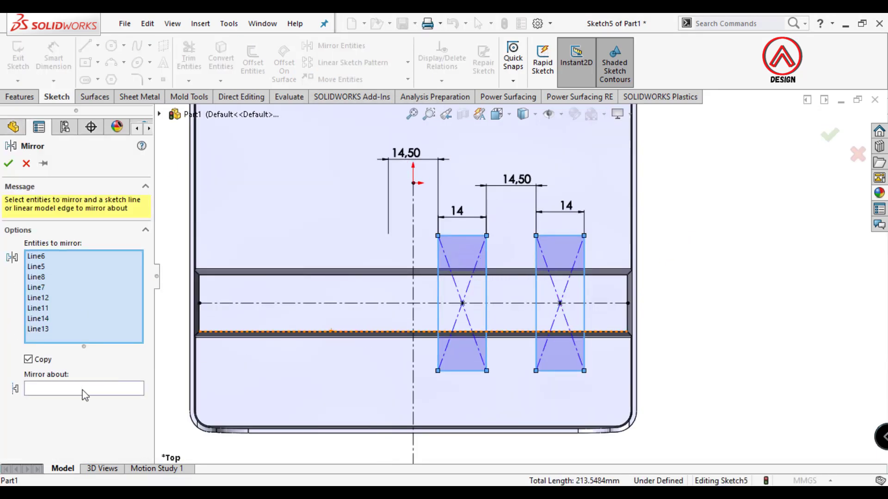
left_click(85, 396)
left_click(414, 305)
left_click(9, 163)
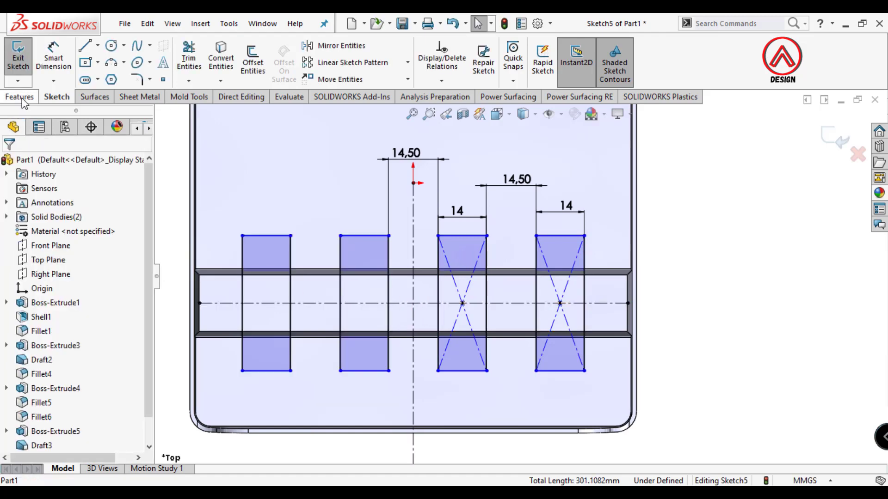
left_click(19, 97)
left_click(193, 61)
type("22")
key("Return")
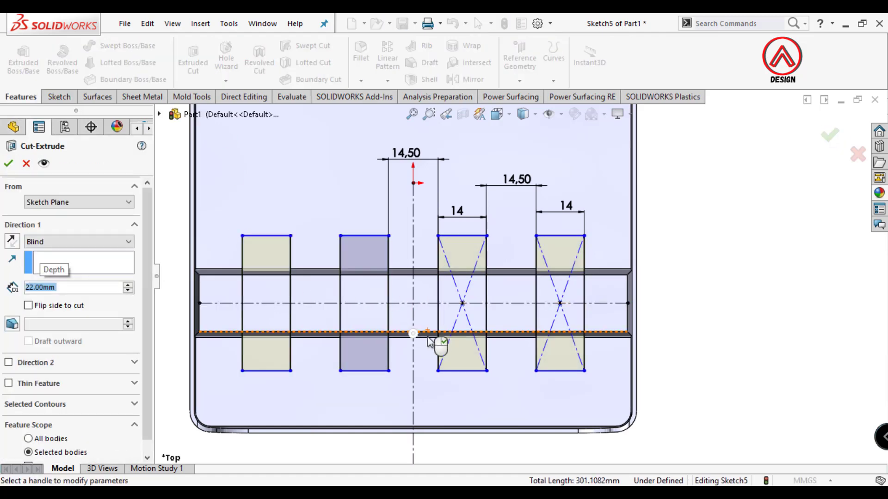
middle_click_drag(435, 277, 510, 326)
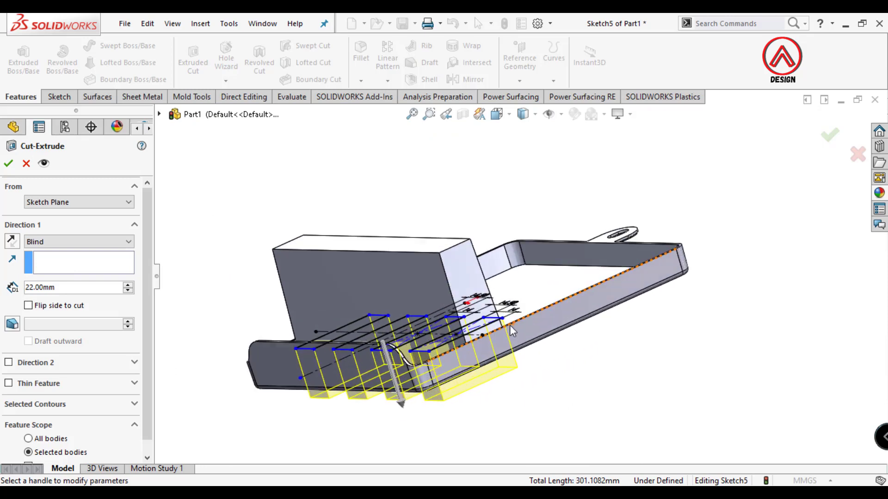
scroll(509, 326, "down", 4)
left_click(26, 163)
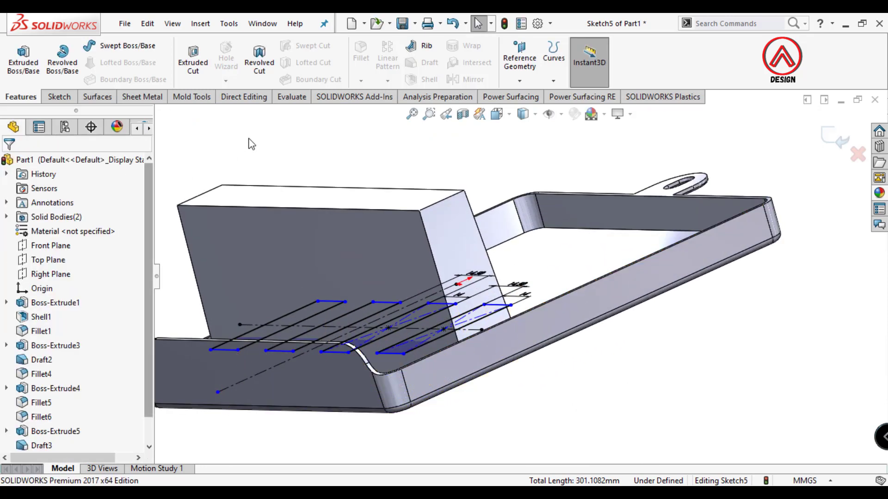
Step: Close the slot sketch and change its sketch plane from the Top Plane to the block's top face
left_click(829, 139)
left_click(51, 446)
left_click(82, 407)
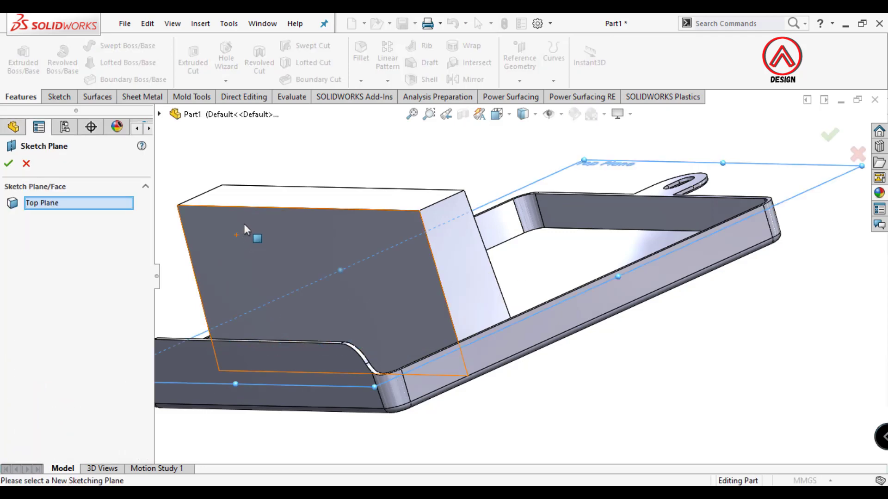
left_click(228, 202)
left_click(8, 164)
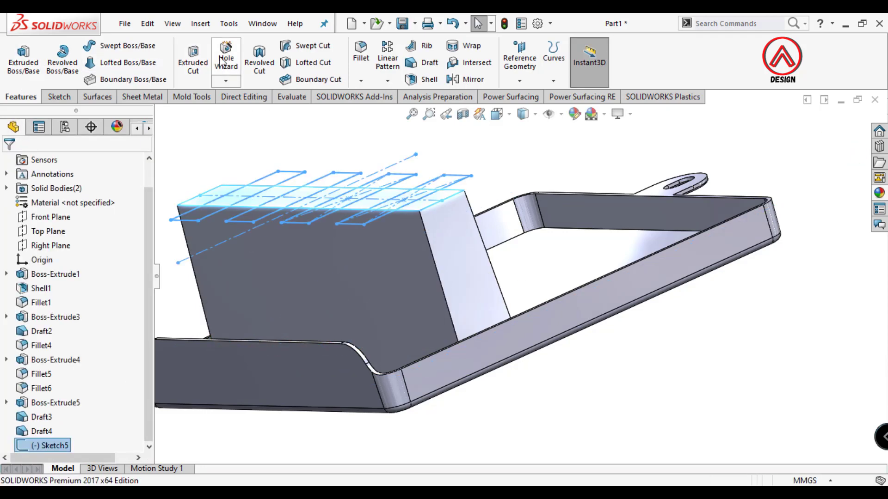
Step: Cut-extrude the four rectangles 22 mm deep with a 2° draft, limiting the cut to the block body
left_click(193, 61)
type("2")
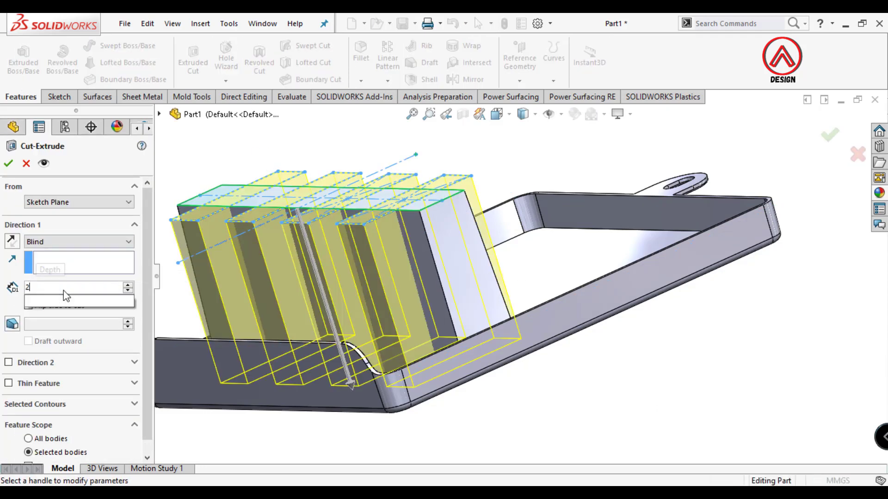
type("2")
key("Return")
left_click(13, 323)
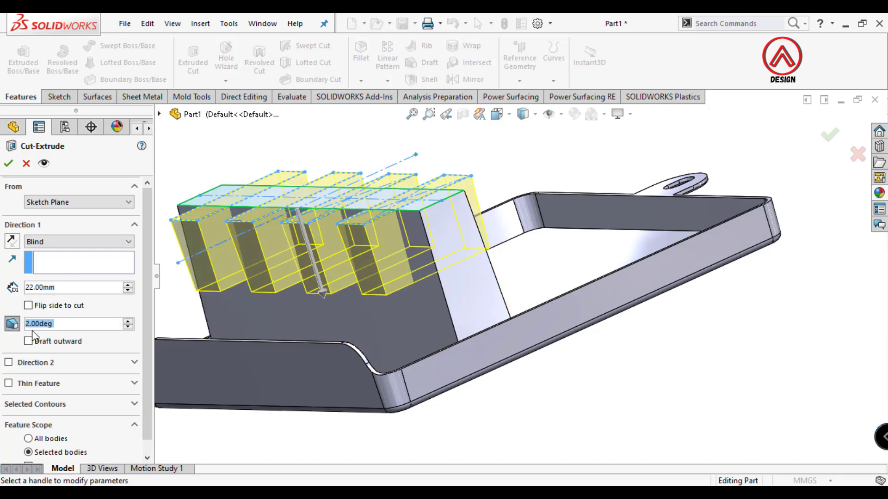
middle_click_drag(340, 253, 333, 256)
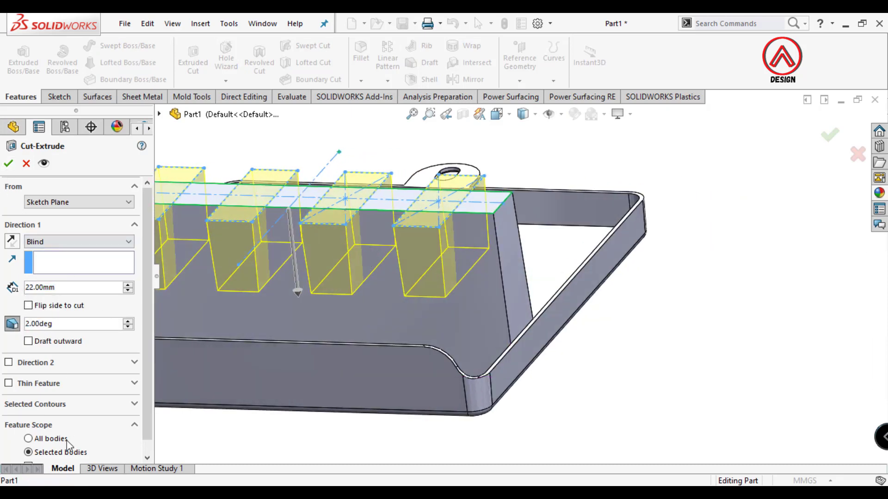
scroll(67, 445, "down", 3)
left_click(485, 277)
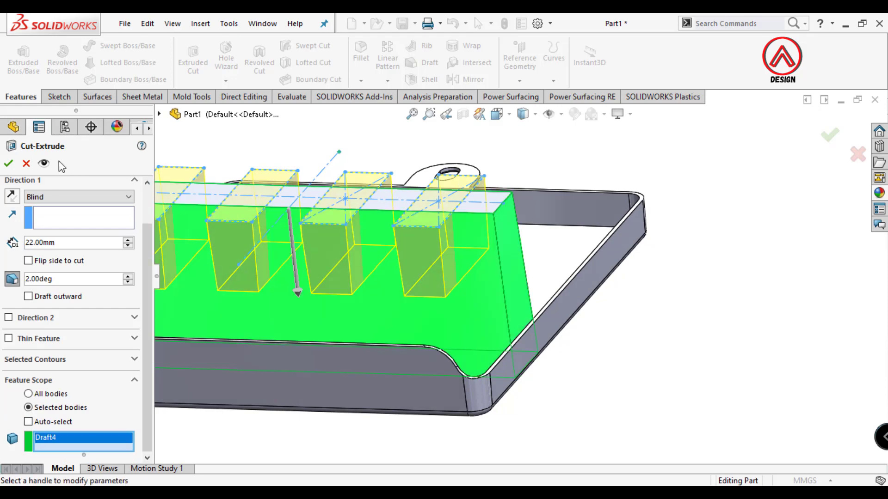
Step: Fillet all eight bottom corner edges of the four slots with a 6 mm radius
scroll(537, 203, "up", 4)
middle_click_drag(518, 220, 463, 255)
left_click(360, 58)
scroll(323, 263, "down", 3)
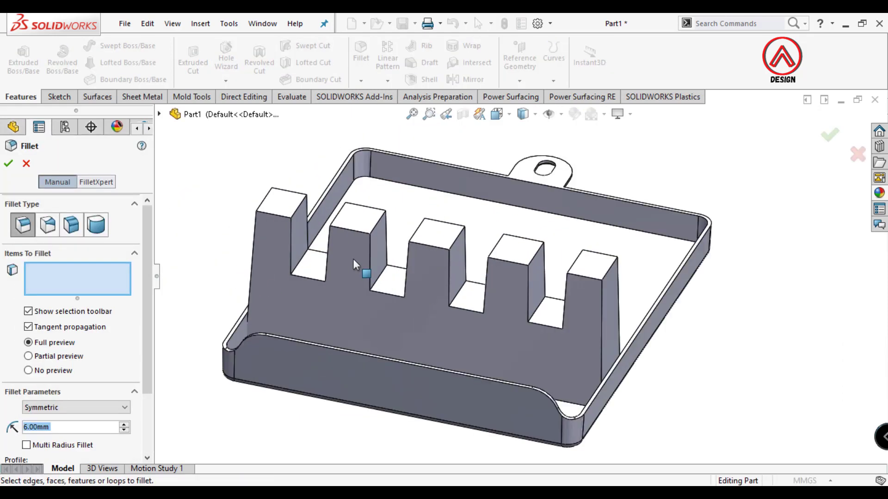
left_click(305, 273)
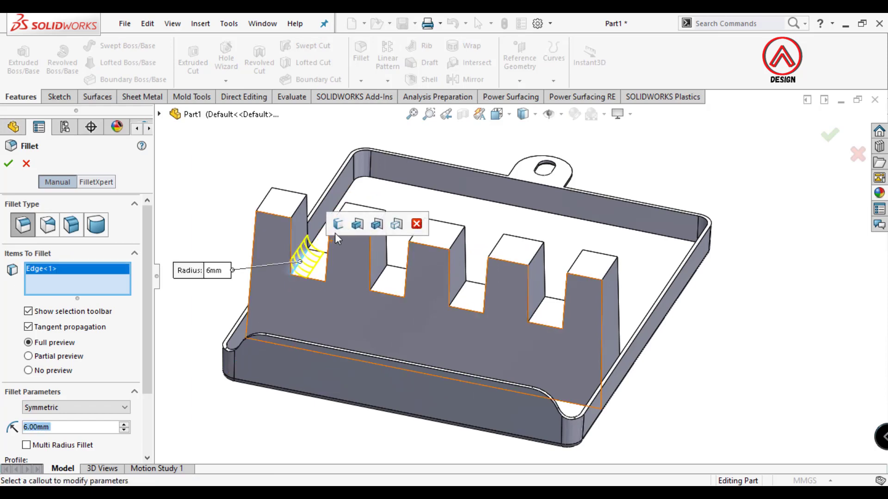
left_click(357, 225)
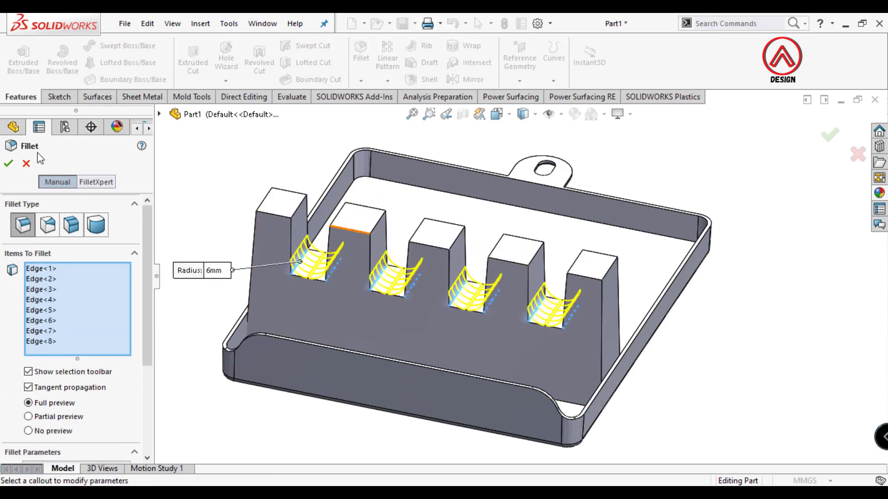
left_click(8, 163)
Step: Fillet the front and rear top edges of all five posts with an 8 mm radius
left_click(360, 57)
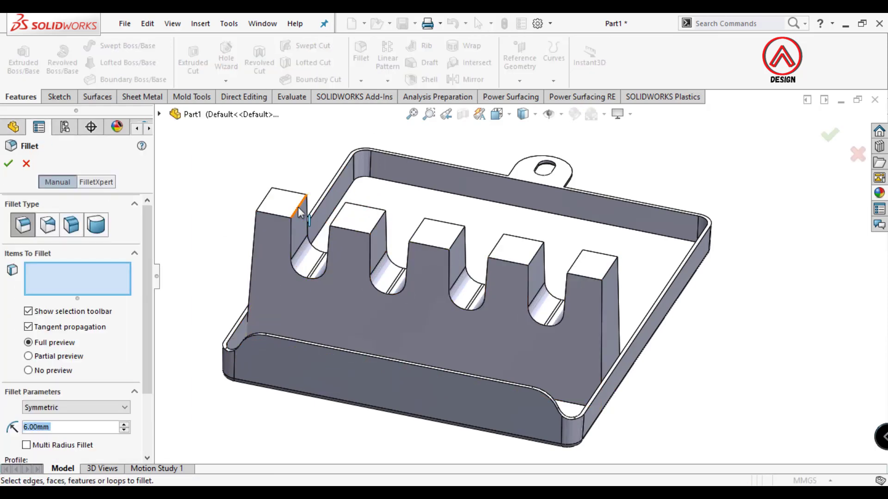
middle_click_drag(300, 213, 270, 214)
left_click(270, 214)
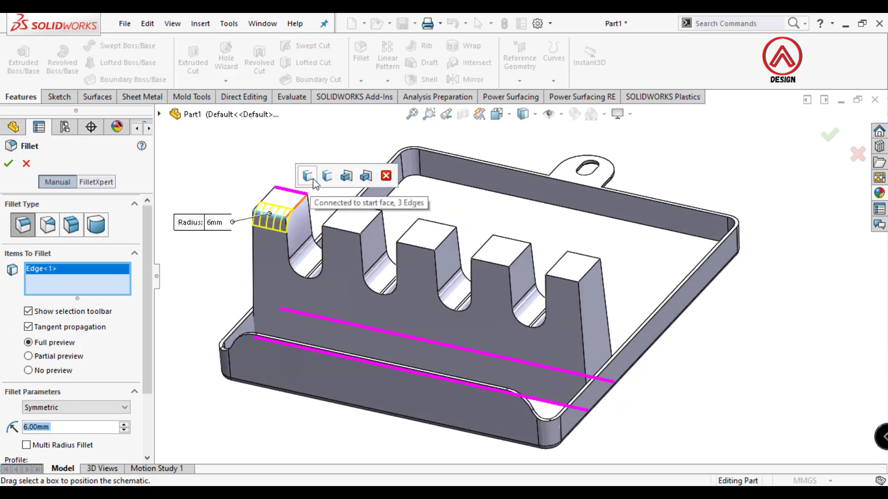
left_click(303, 210)
left_click(340, 231)
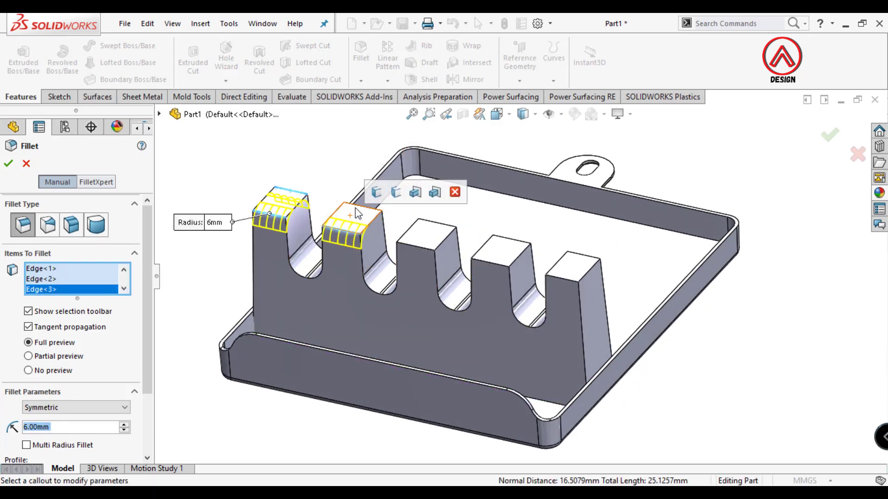
left_click(355, 206)
left_click(413, 247)
left_click(439, 227)
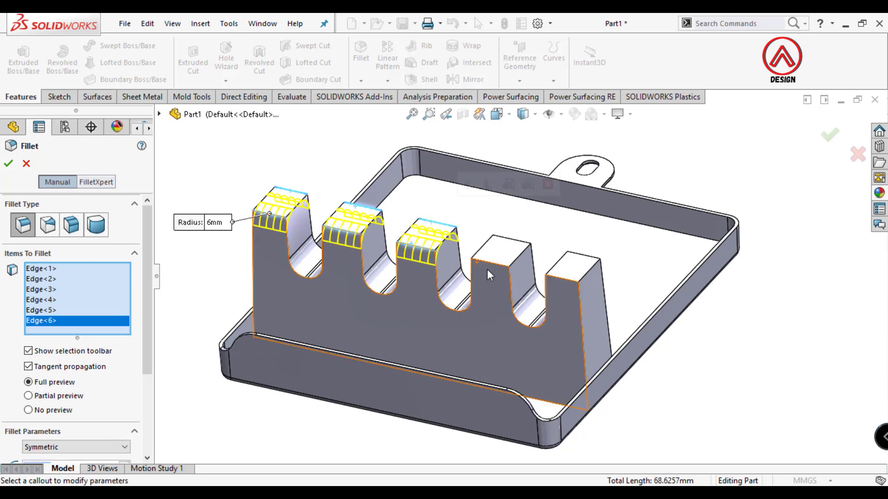
left_click(490, 266)
left_click(511, 241)
left_click(560, 279)
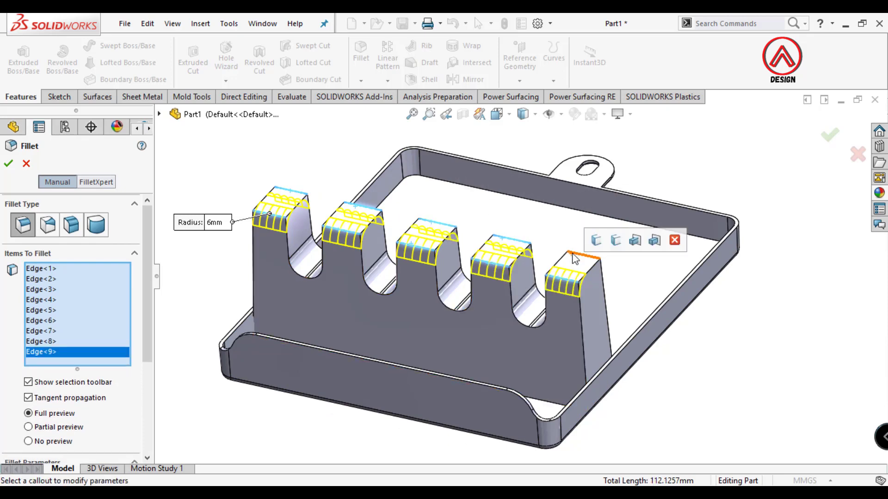
left_click(573, 252)
scroll(564, 299, "up", 2)
scroll(564, 299, "down", 3)
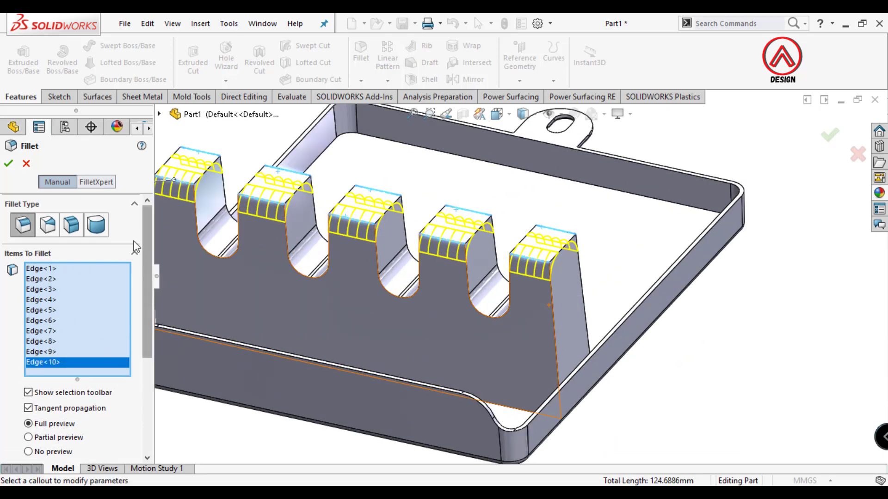
scroll(72, 355, "down", 3)
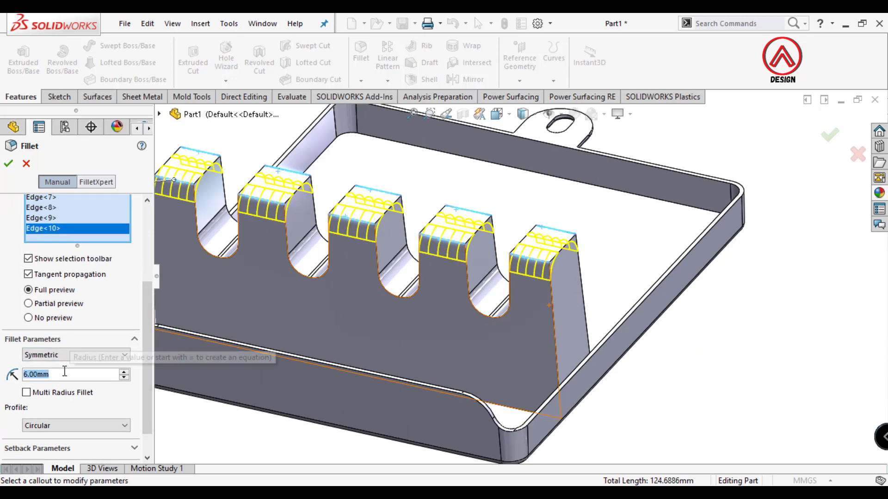
type("8")
key("Return")
left_click(8, 164)
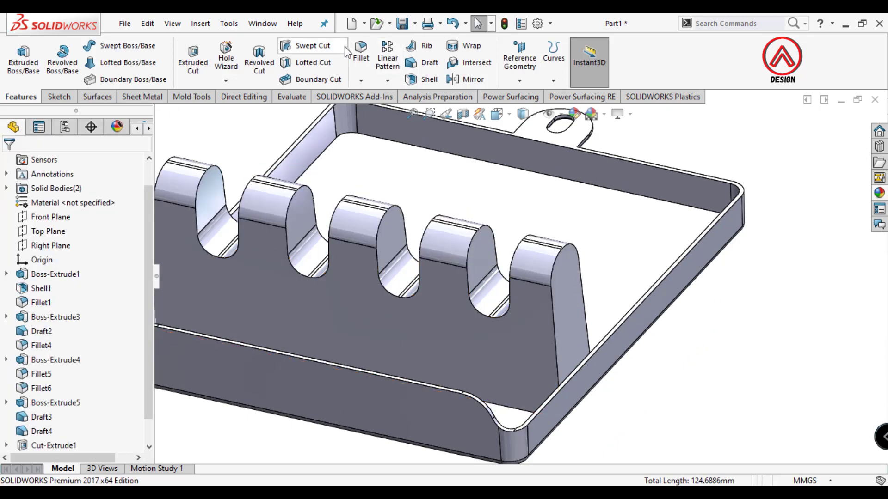
Step: Fillet the profile edges along the block's two ends and around the posts and slots with a 2 mm radius
key("Return")
scroll(554, 272, "up", 3)
scroll(552, 331, "down", 6)
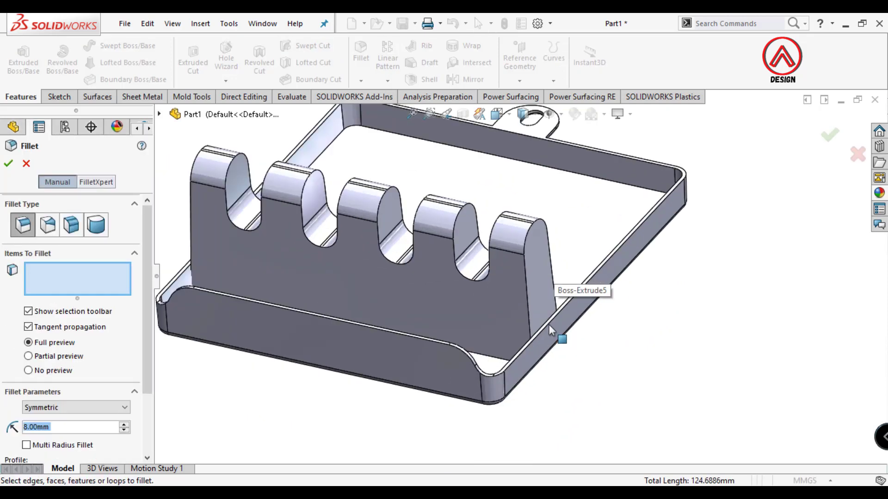
middle_click(518, 314)
middle_click_drag(520, 315, 514, 359)
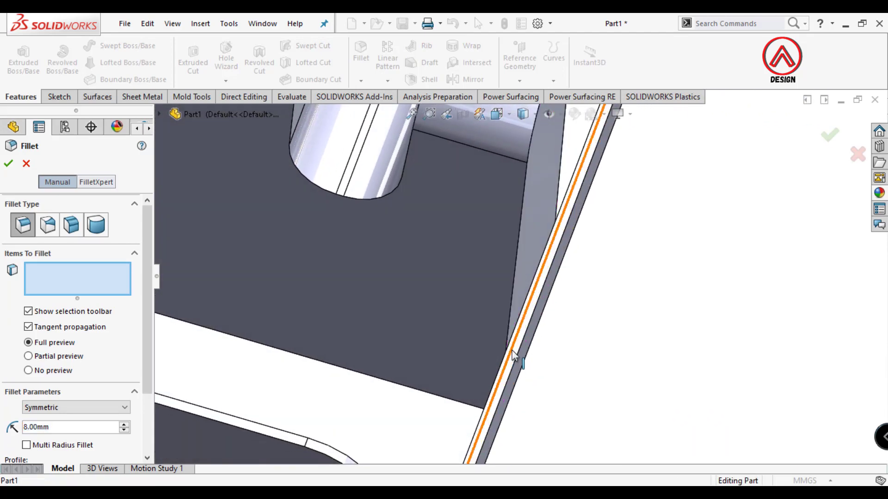
left_click(528, 186)
type("1")
scroll(531, 250, "up", 5)
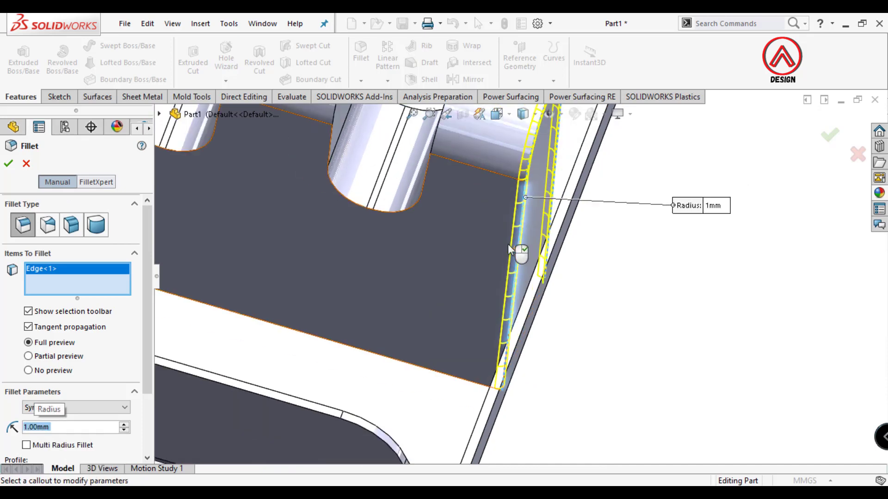
type("2")
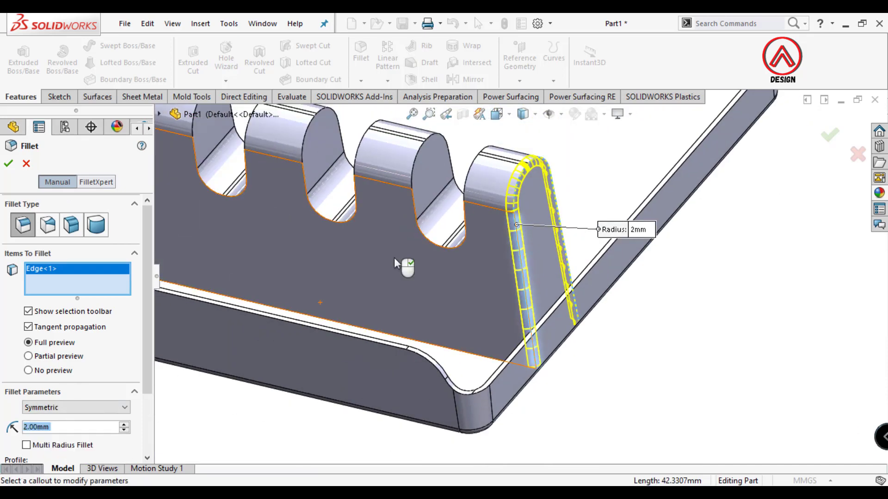
left_click(406, 166)
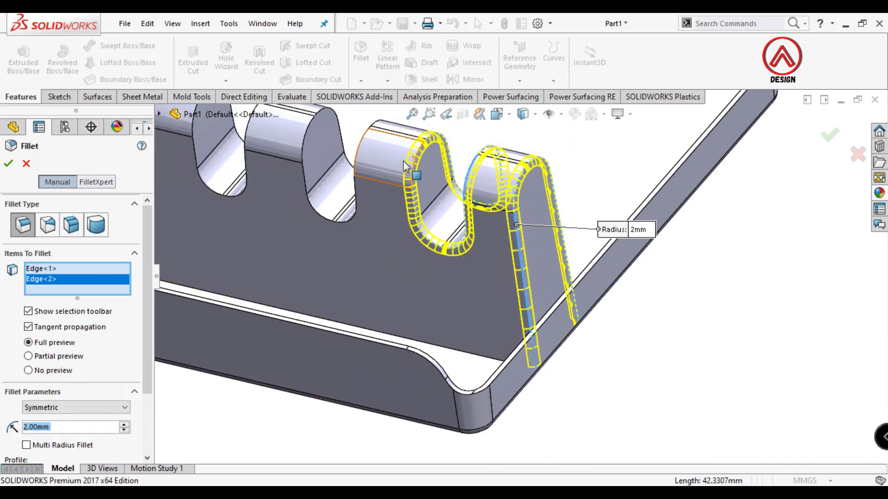
left_click(365, 149)
scroll(342, 187, "up", 4)
left_click(333, 182)
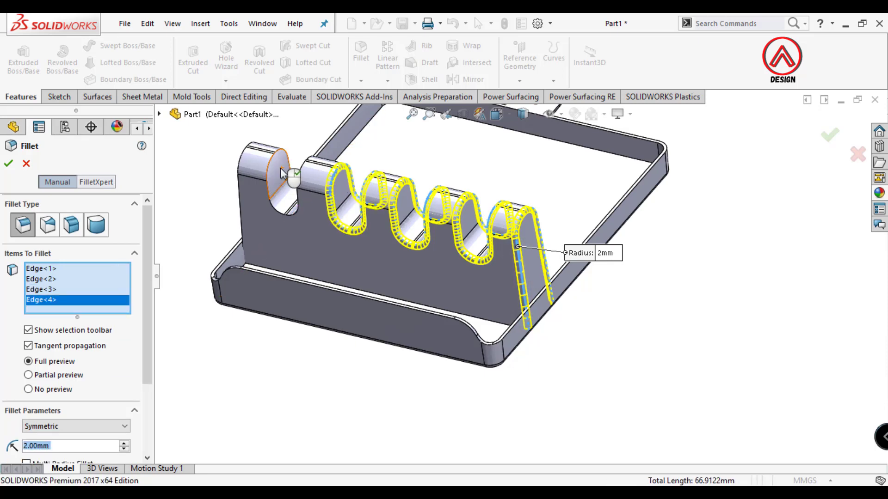
left_click(270, 170)
left_click(244, 161)
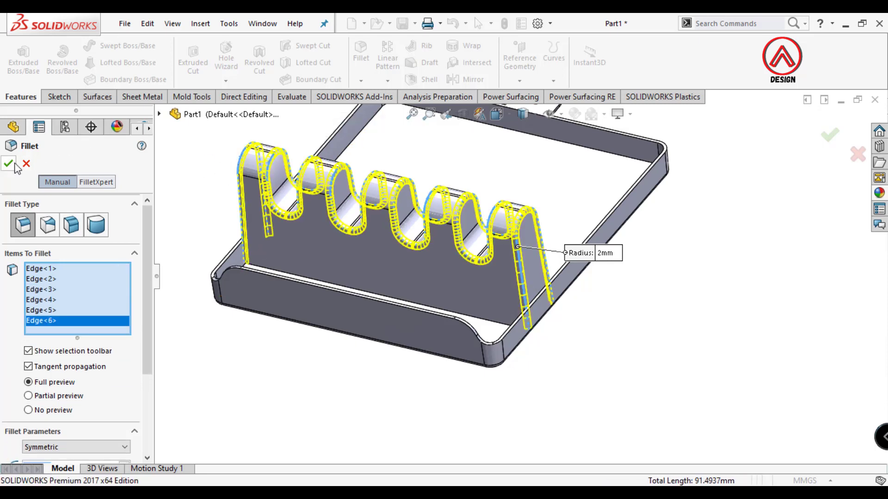
scroll(577, 290, "down", 2)
middle_click_drag(622, 267, 603, 336)
scroll(559, 267, "up", 4)
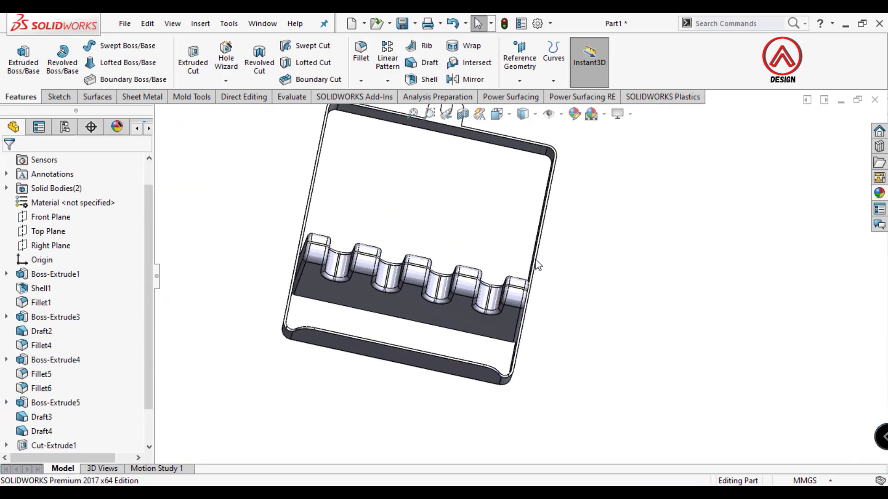
middle_click_drag(536, 264, 489, 354)
scroll(471, 297, "down", 1)
left_click(490, 354)
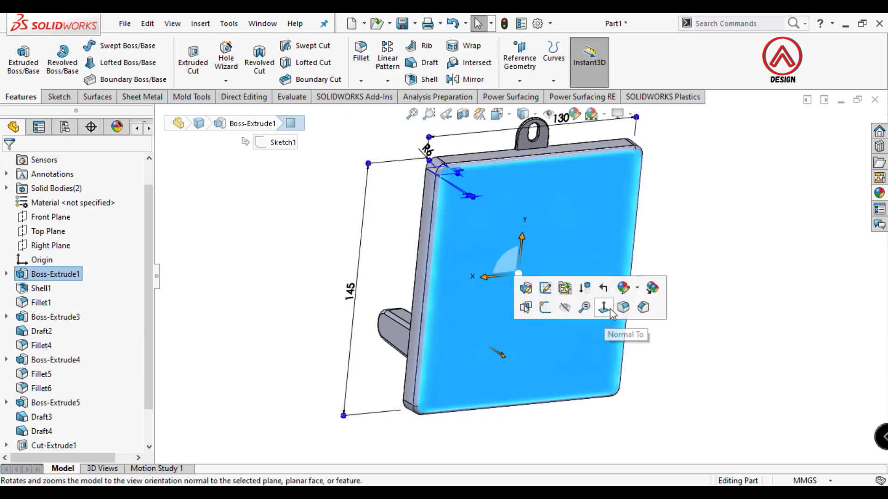
left_click(612, 322)
left_click(57, 97)
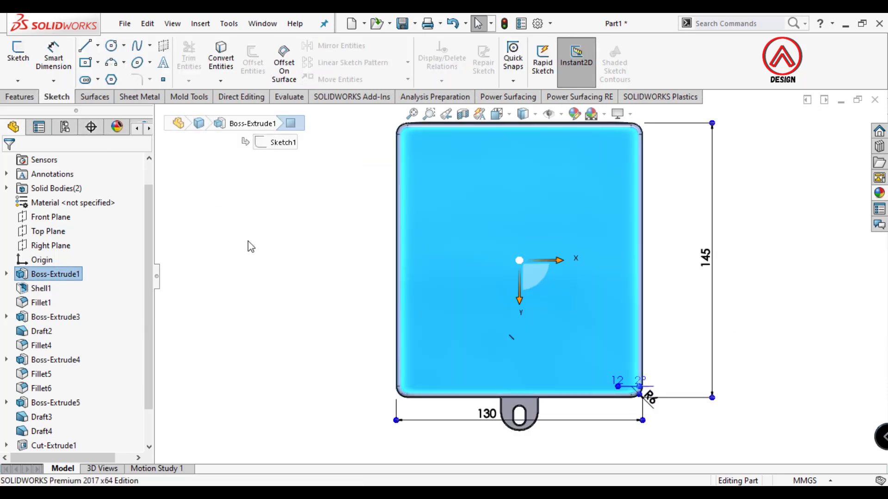
Step: Isolate the slotted block body so the tray is hidden
middle_click_drag(451, 242, 585, 291)
left_click(580, 284)
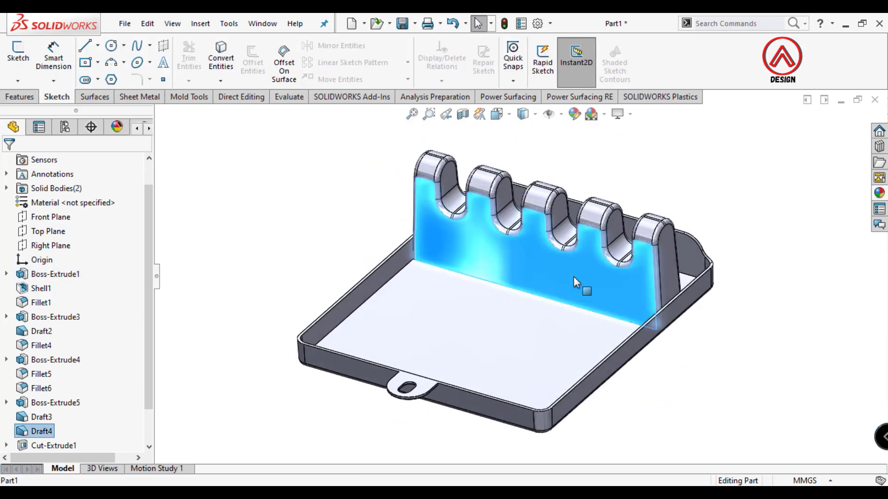
right_click(580, 283)
left_click(626, 454)
Step: Shell the block to a 1.3 mm wall thickness, removing its underside face
middle_click_drag(719, 389, 568, 247)
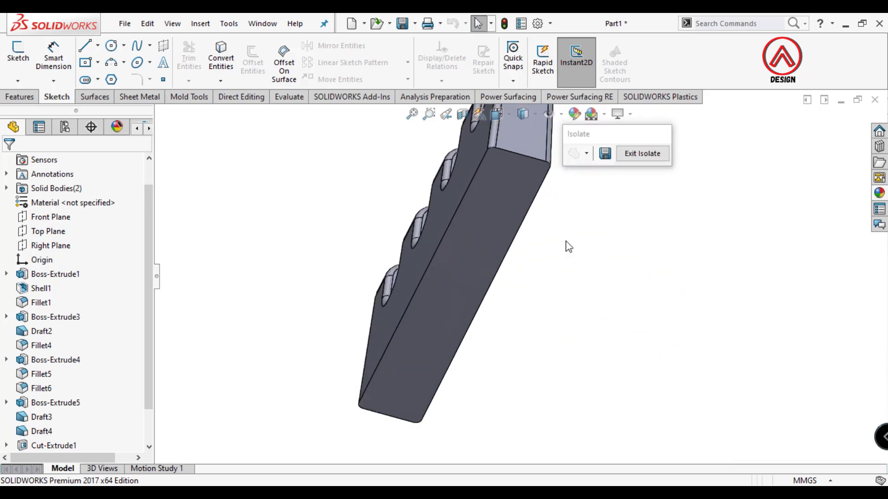
left_click(18, 96)
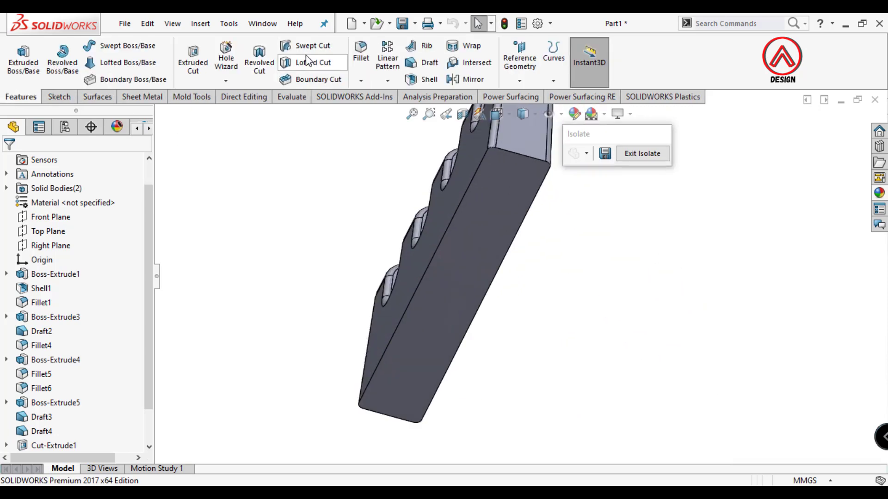
left_click(418, 80)
left_click(470, 231)
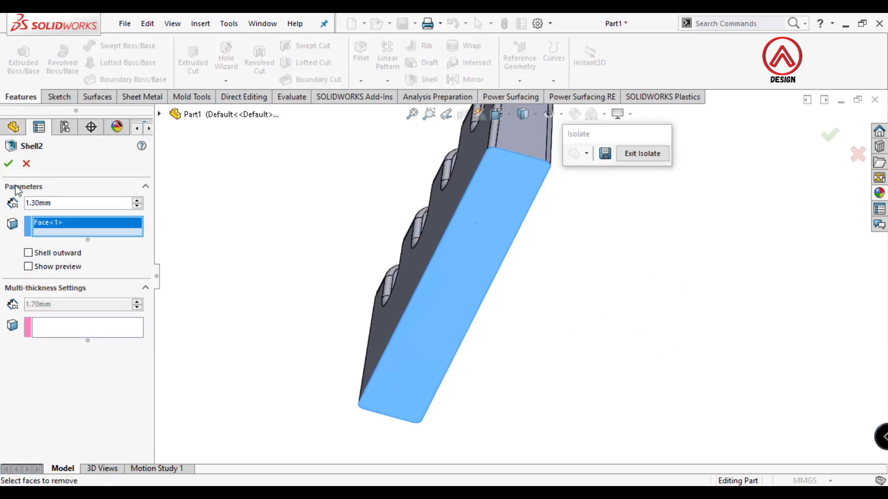
key("Return")
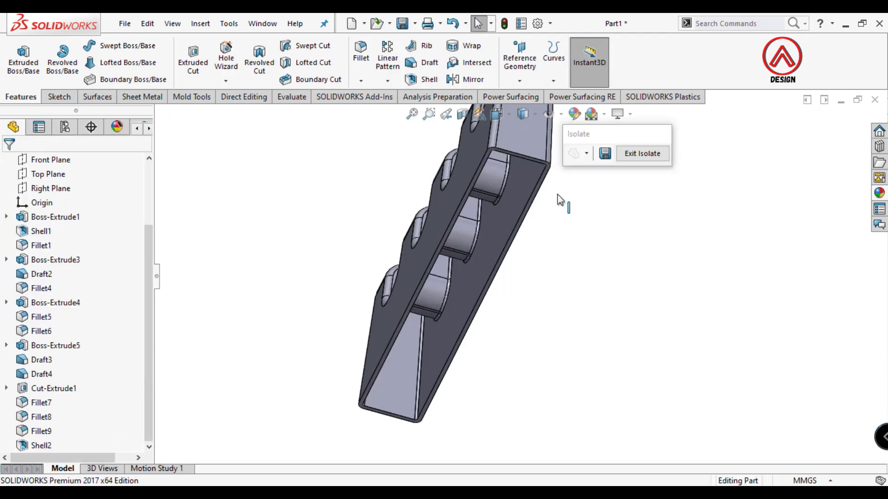
Step: Exit the isolated view so the tray body is displayed with the slotted block again
left_click(640, 154)
left_click(547, 268)
left_click(611, 215)
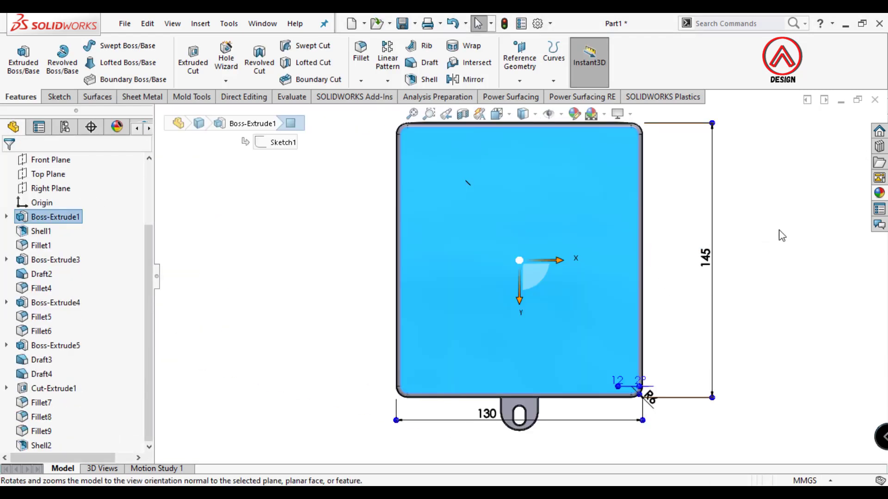
left_click(779, 230)
scroll(586, 214, "up", 2)
scroll(585, 213, "down", 3)
left_click(471, 201)
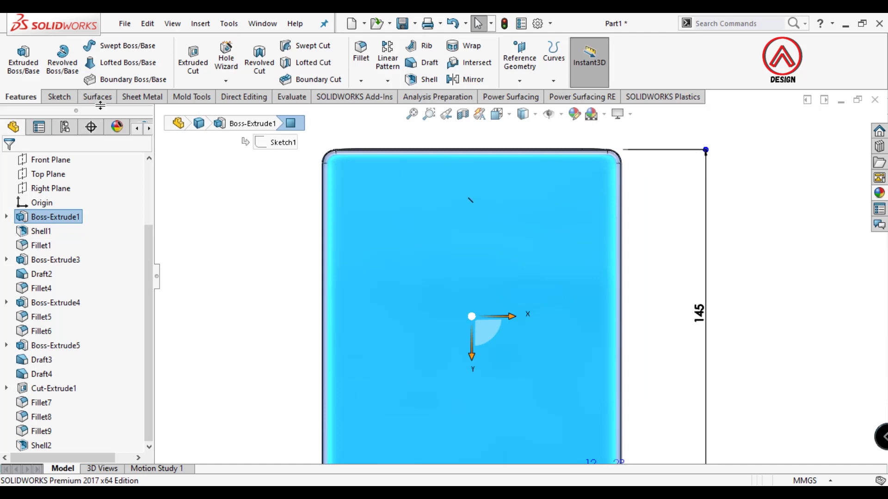
left_click(60, 97)
left_click(18, 56)
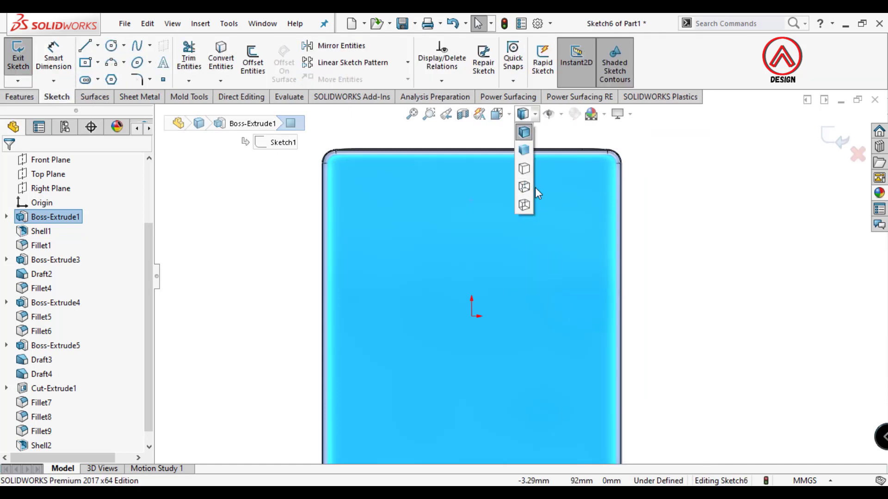
scroll(497, 188, "up", 1)
left_click(831, 135)
Step: Start a sketch on the tray's inner floor face, viewed from the bottom with hidden lines visible
mouse_move(508, 228)
middle_mouse_down()
mouse_move(483, 387)
mouse_move(556, 375)
mouse_move(525, 313)
mouse_move(525, 362)
middle_mouse_up()
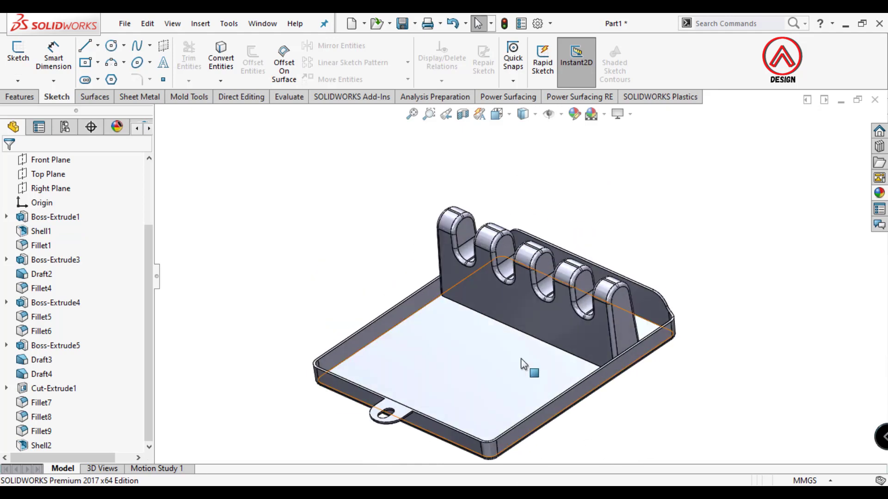
left_click(511, 346)
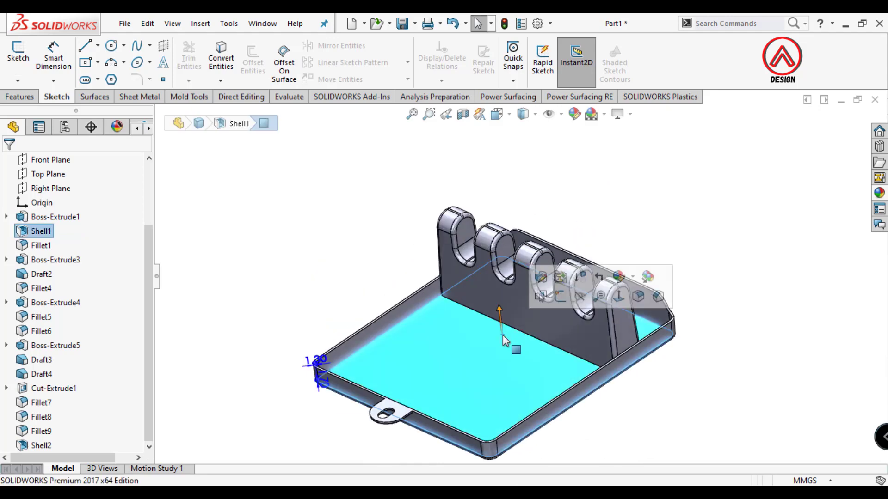
left_click(23, 69)
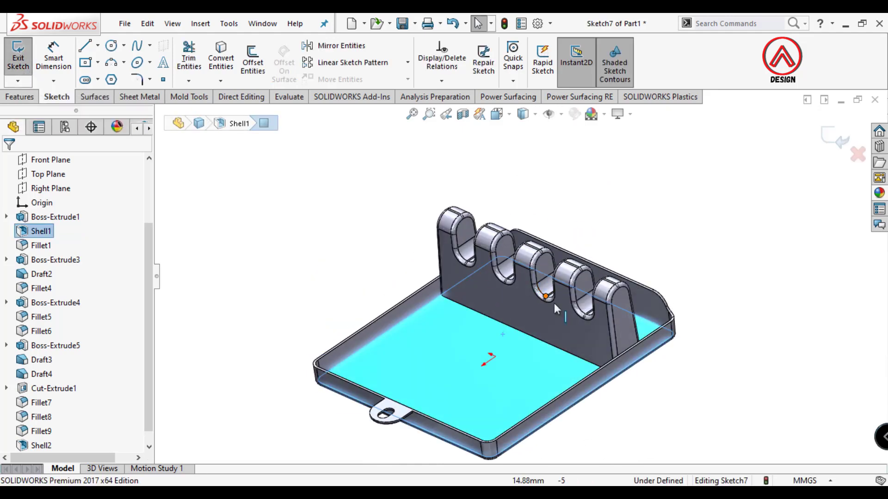
left_click(497, 114)
left_click(516, 197)
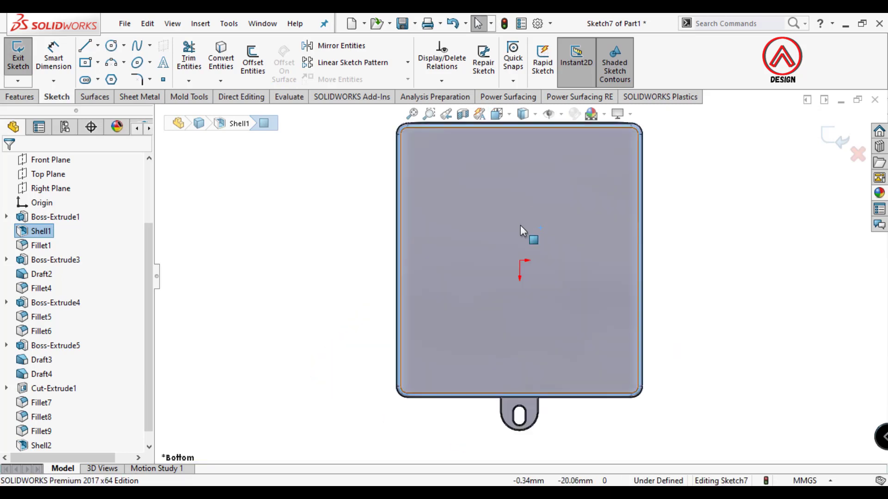
left_click(524, 206)
scroll(439, 212, "down", 8)
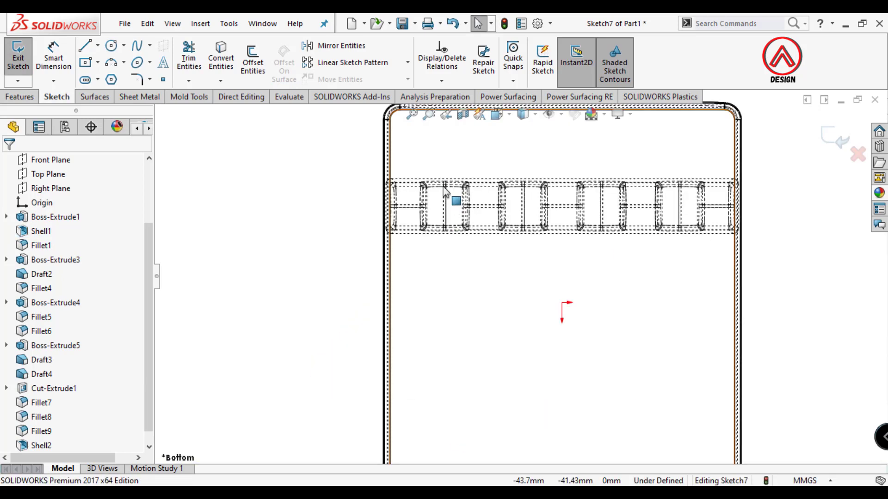
Step: Choose a corner arc and the adjoining long edge of the shelled block's inner base outline for Convert Entities
left_click(221, 60)
scroll(389, 224, "down", 2)
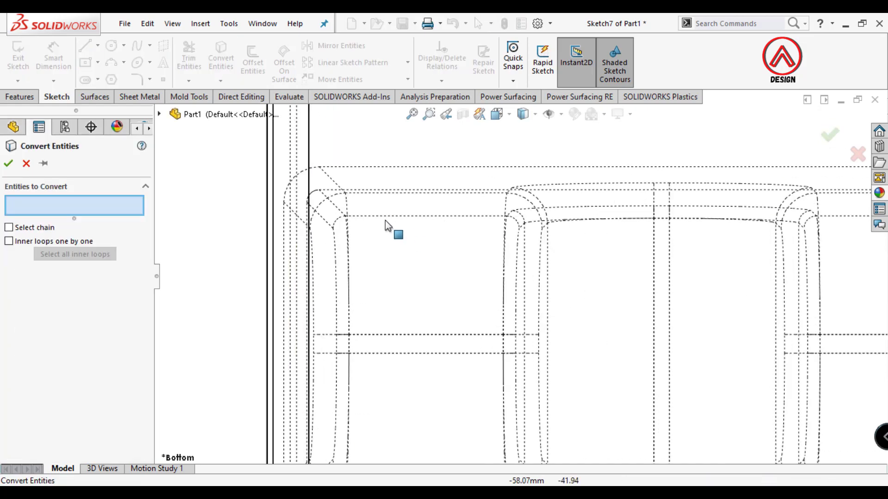
scroll(426, 244, "up", 5)
scroll(467, 263, "down", 6)
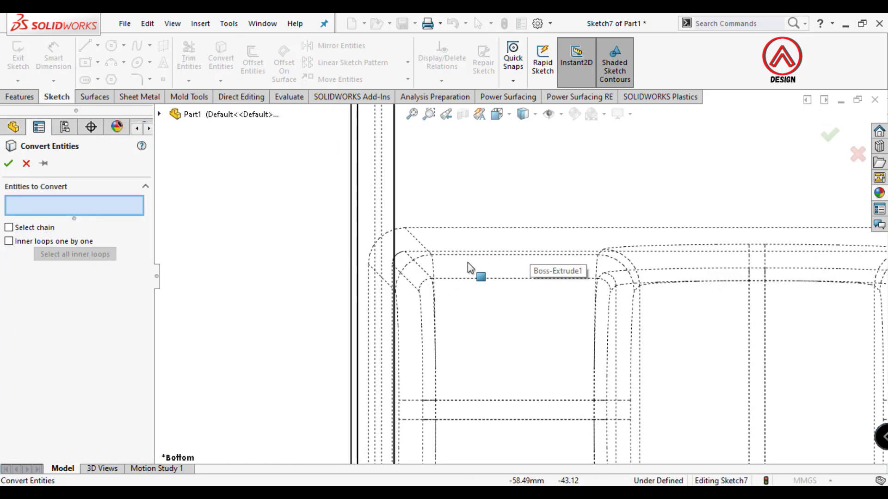
mouse_move(430, 264)
middle_mouse_down()
mouse_move(418, 267)
mouse_move(428, 265)
middle_mouse_up()
scroll(430, 266, "up", 7)
scroll(485, 311, "down", 6)
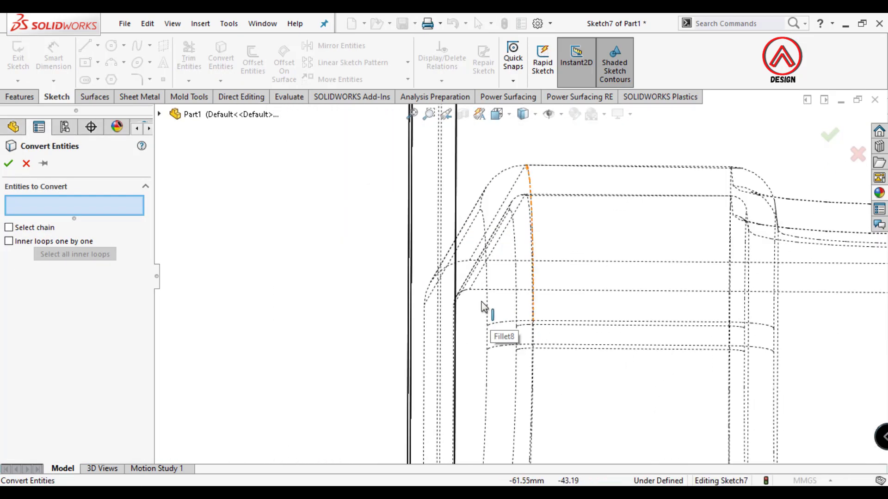
left_click(377, 394)
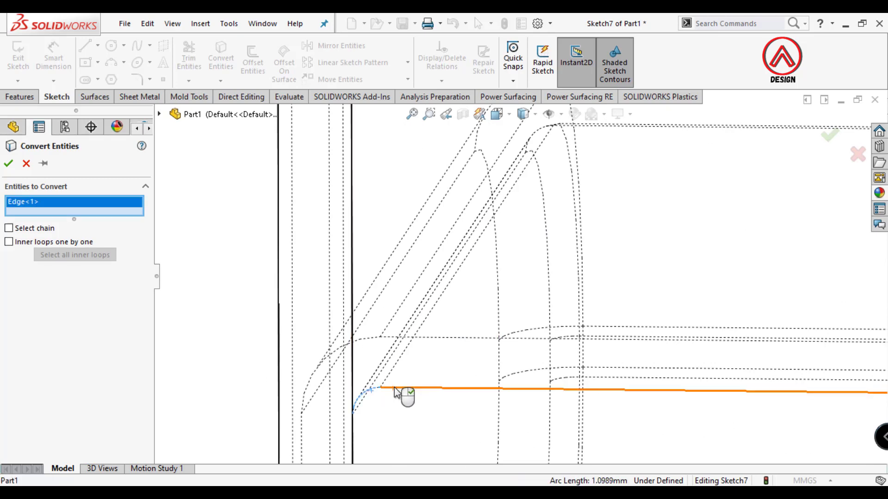
left_click(401, 390)
Step: Add the block's inner short end edge, the second corner arc and the opposite long edge to the conversion
scroll(486, 375, "up", 5)
scroll(497, 377, "down", 5)
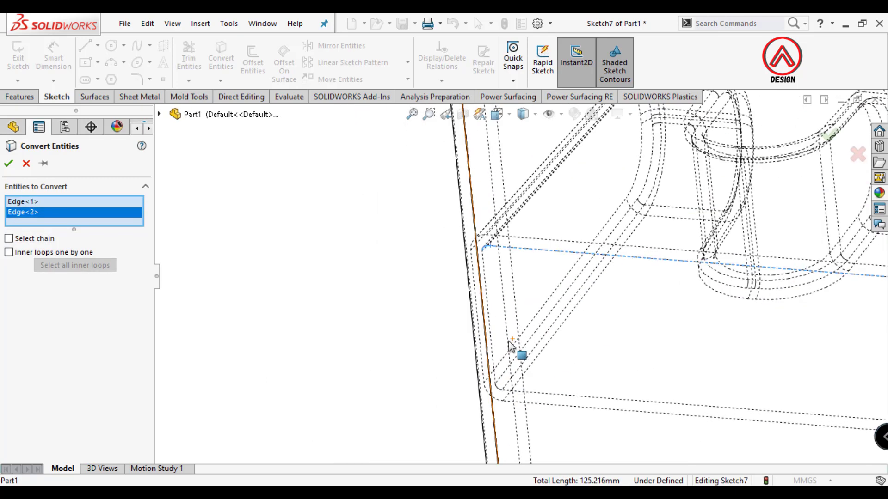
left_click(489, 289)
left_click(506, 398)
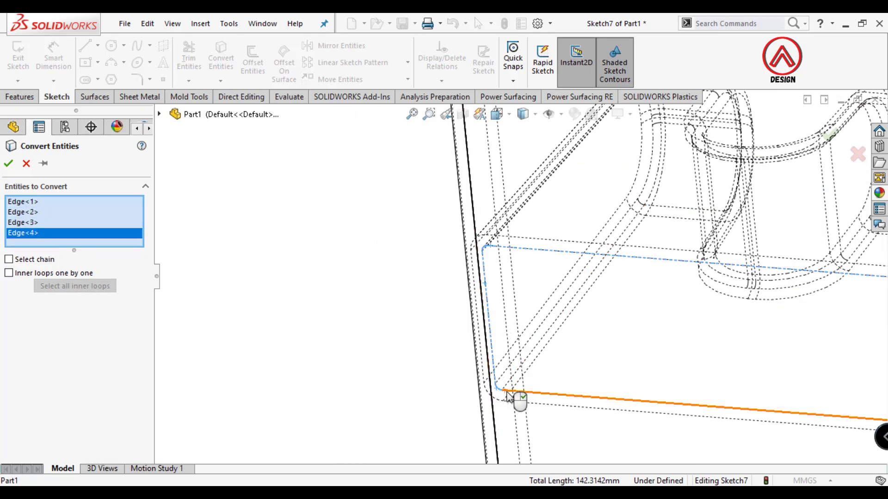
left_click(535, 401)
Step: Add the far end's short edge and its two corner arcs, and convert the closed inner outline into the sketch
scroll(740, 332, "up", 8)
scroll(620, 297, "down", 10)
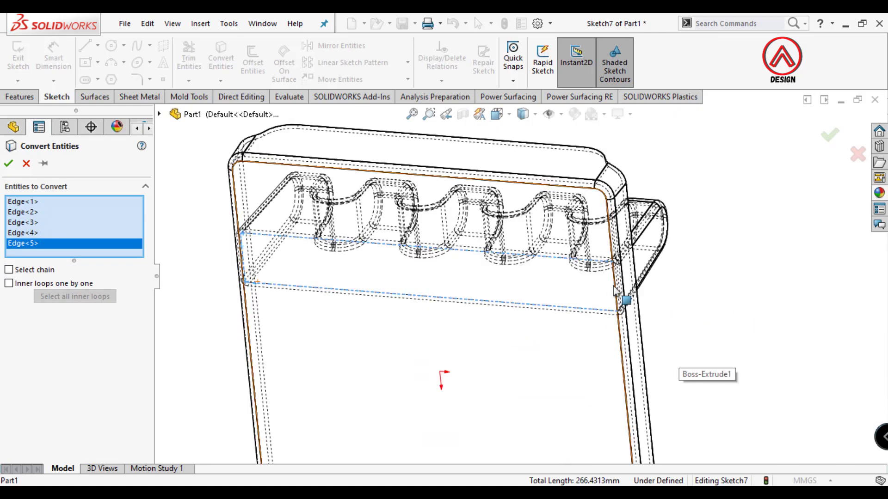
scroll(581, 263, "down", 8)
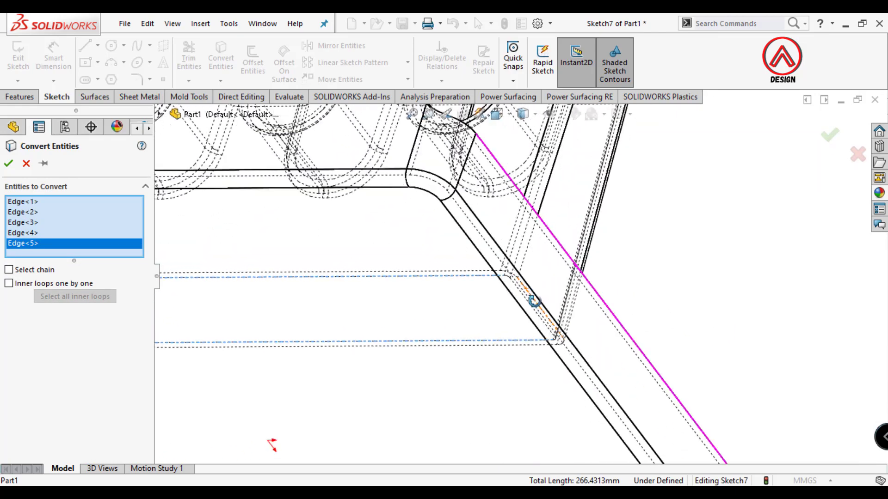
left_click(473, 261)
left_click(474, 263)
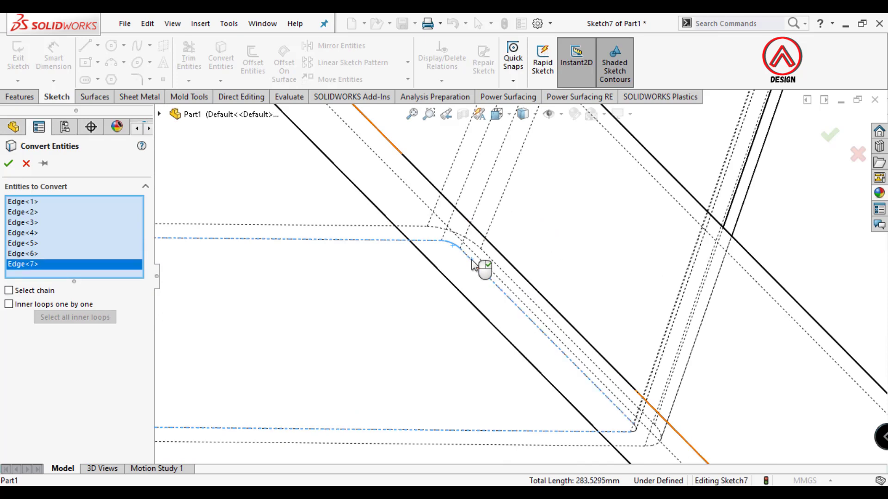
left_click(637, 426)
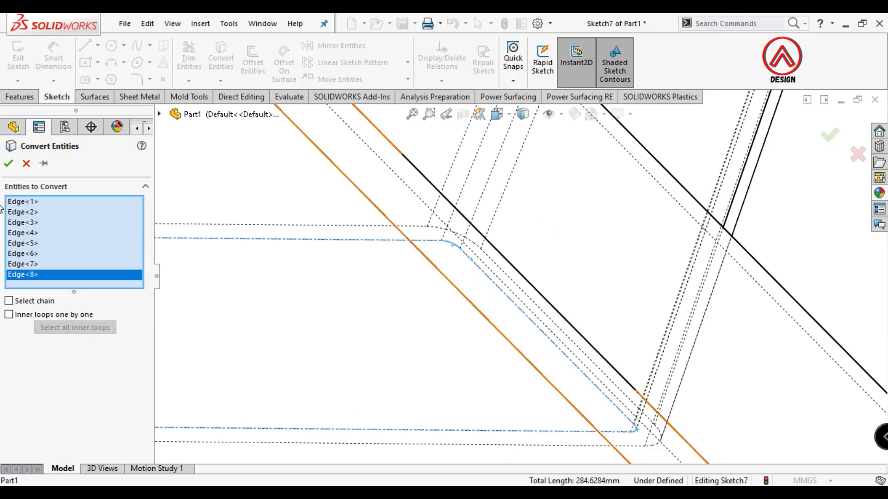
left_click(10, 165)
Step: Start an extruded cut from the converted outline and display the model shaded with edges
scroll(489, 244, "up", 10)
middle_click_drag(421, 183, 310, 224)
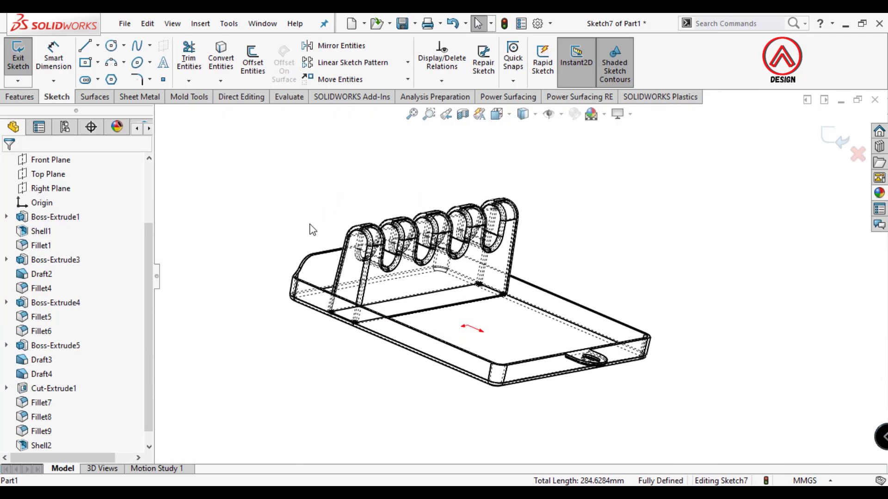
left_click(20, 100)
left_click(192, 60)
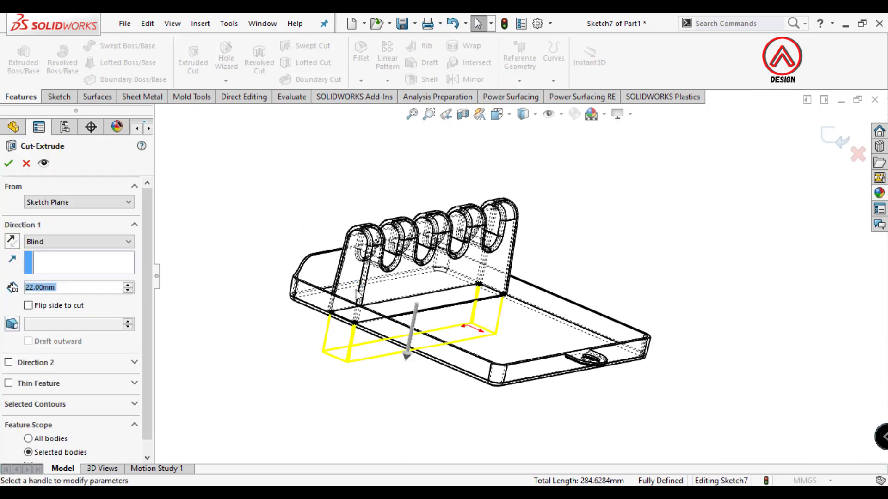
left_click(524, 114)
left_click(524, 133)
scroll(359, 355, "down", 4)
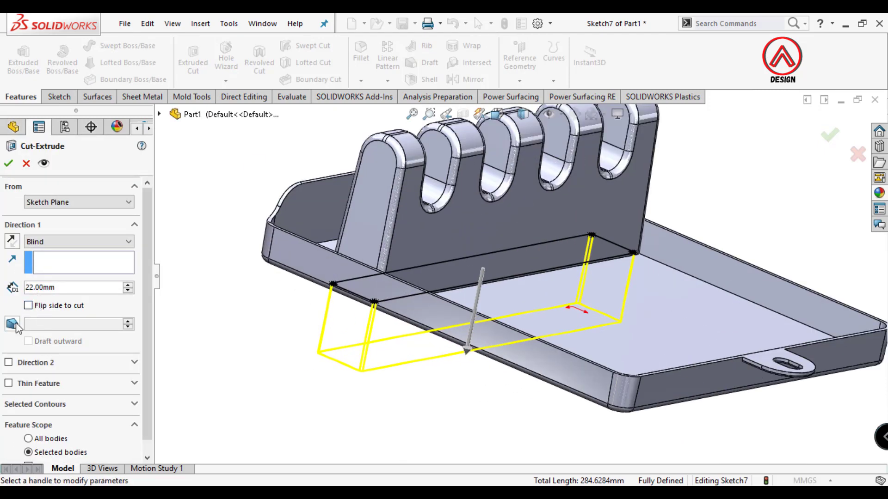
Step: Cut the outline Through All with a 2° outward draft, limiting the feature scope to the tray body
left_click(49, 243)
left_click(46, 260)
scroll(64, 451, "down", 1)
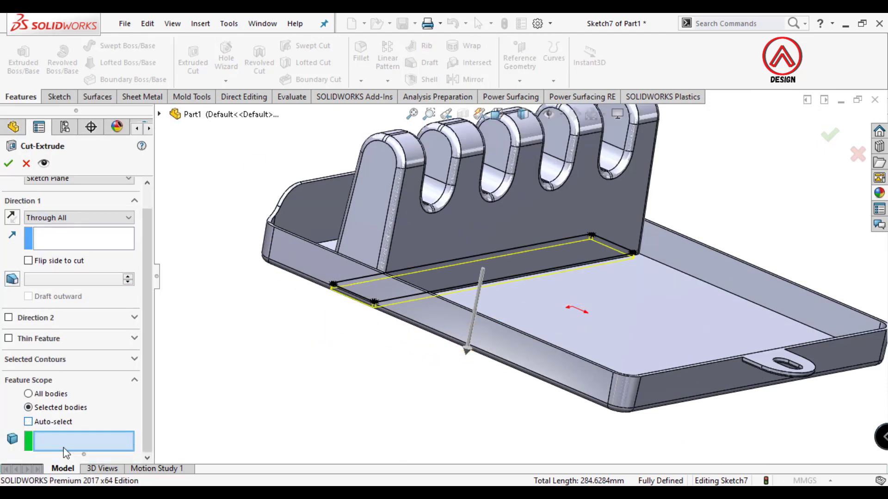
left_click(380, 319)
scroll(365, 351, "down", 4)
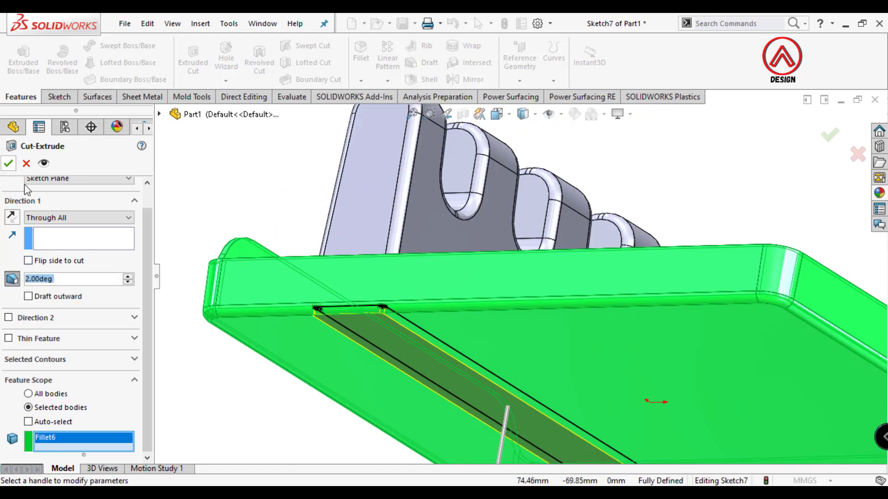
middle_click_drag(531, 352, 355, 313)
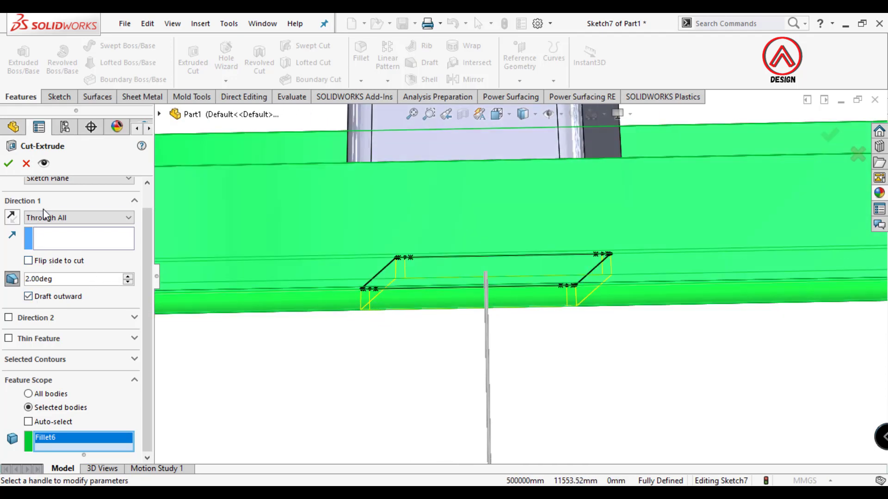
left_click(8, 163)
Step: Combine the slotted block and the tray into one solid body using the Add operation
middle_click_drag(388, 377, 557, 223)
scroll(557, 223, "up", 3)
scroll(557, 194, "down", 2)
scroll(511, 189, "down", 2)
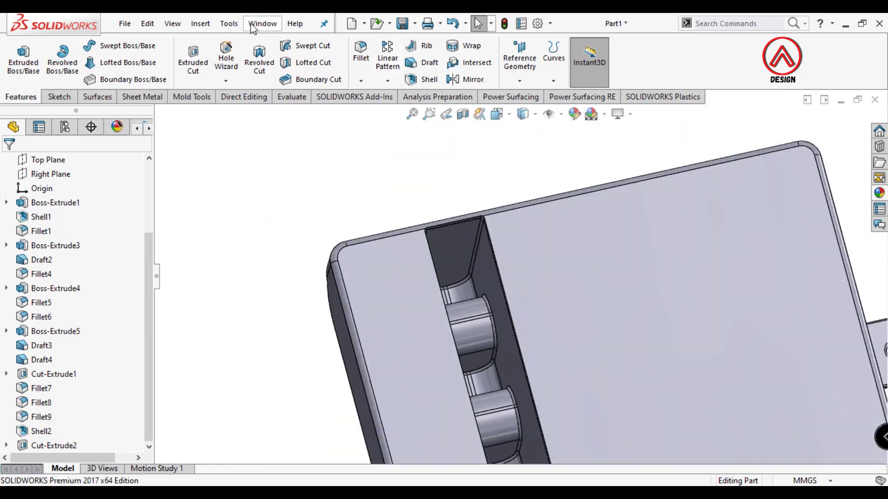
left_click(201, 24)
mouse_move(231, 85)
left_click(382, 364)
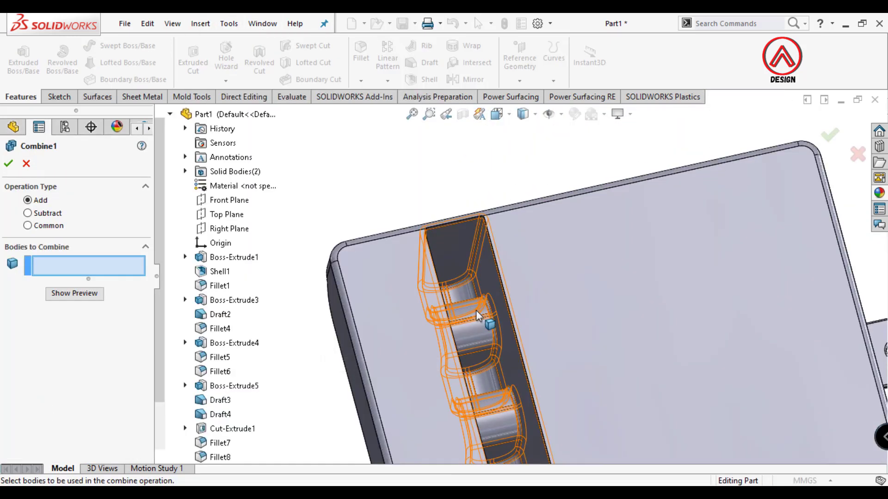
left_click(476, 310)
left_click(536, 277)
left_click(9, 164)
Step: Fillet the rim of the rectangular opening on the tray's underside with a 0.5 mm radius
scroll(437, 256, "down", 4)
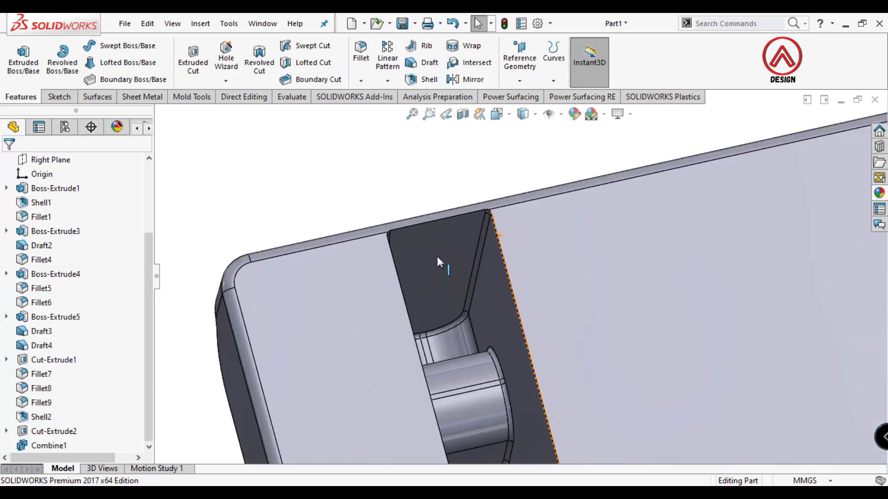
scroll(425, 248, "up", 4)
left_click(361, 49)
middle_click_drag(472, 291, 512, 211)
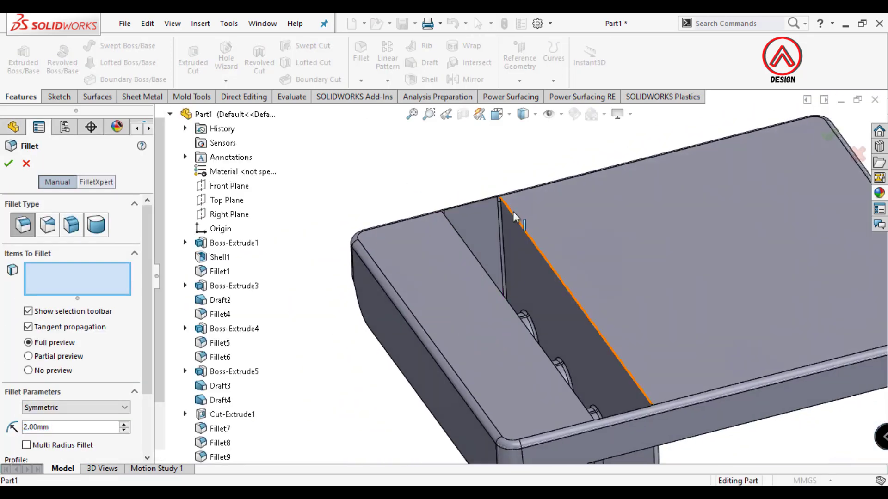
left_click(524, 249)
type("0.5")
key("Return")
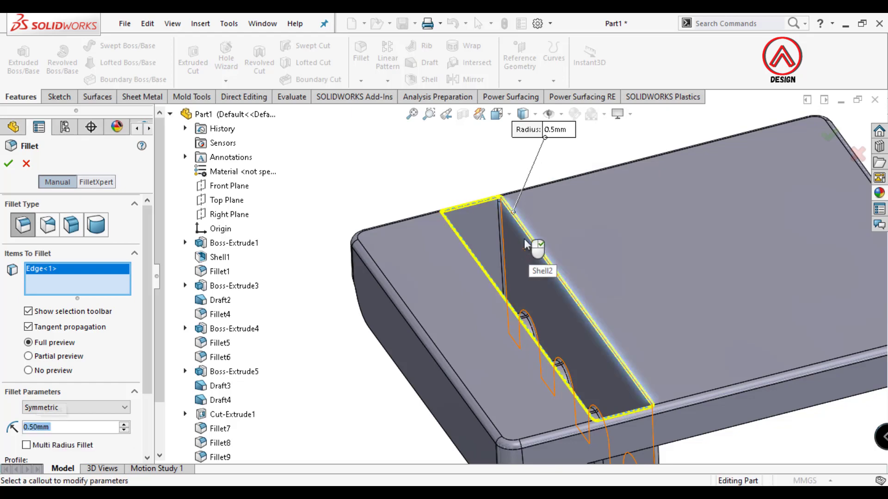
scroll(472, 204, "down", 2)
middle_click_drag(464, 195, 450, 284)
right_click(459, 239)
Step: Set up a 1 mm fillet on the short edge where one block end meets the tray's side wall, facing the raised wall
middle_click_drag(463, 206, 486, 282)
scroll(493, 246, "up", 4)
middle_click_drag(494, 240, 501, 303)
scroll(509, 232, "up", 4)
scroll(499, 202, "down", 4)
scroll(500, 203, "down", 2)
left_click(362, 50)
scroll(510, 390, "down", 3)
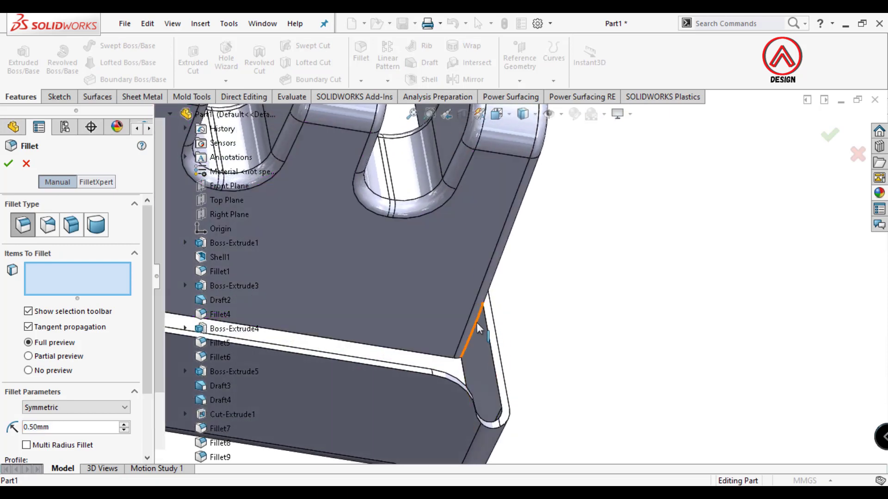
left_click(477, 322)
type("1.5")
key("Return")
type("1")
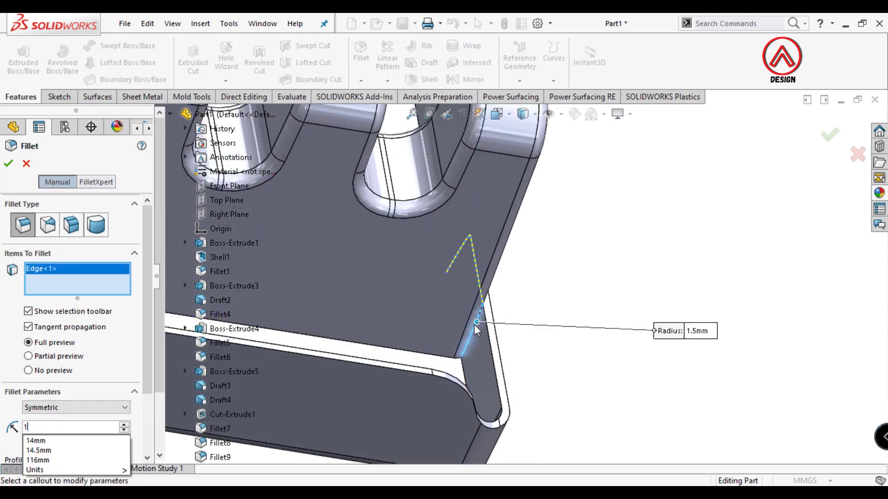
key("Return")
Step: Add the matching short edge at the block's other end and complete the 1 mm fillet
scroll(474, 325, "up", 5)
middle_click_drag(474, 324, 349, 250)
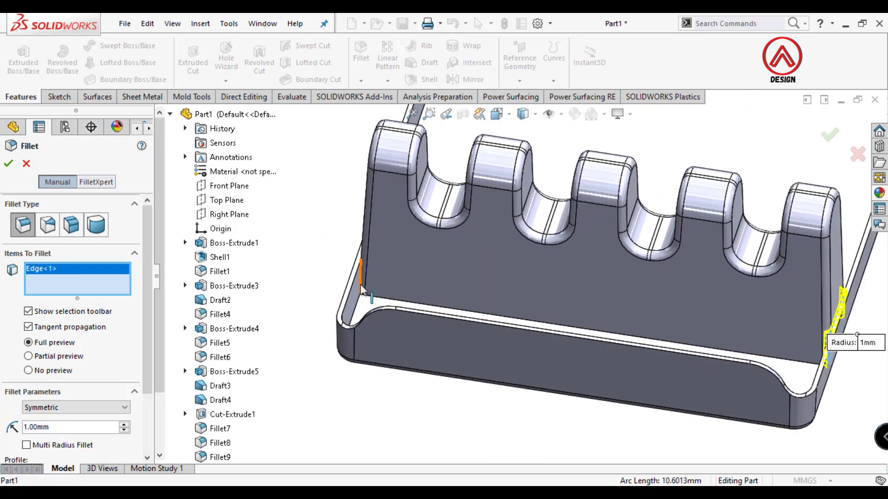
left_click(372, 241)
key("Return")
scroll(513, 278, "up", 3)
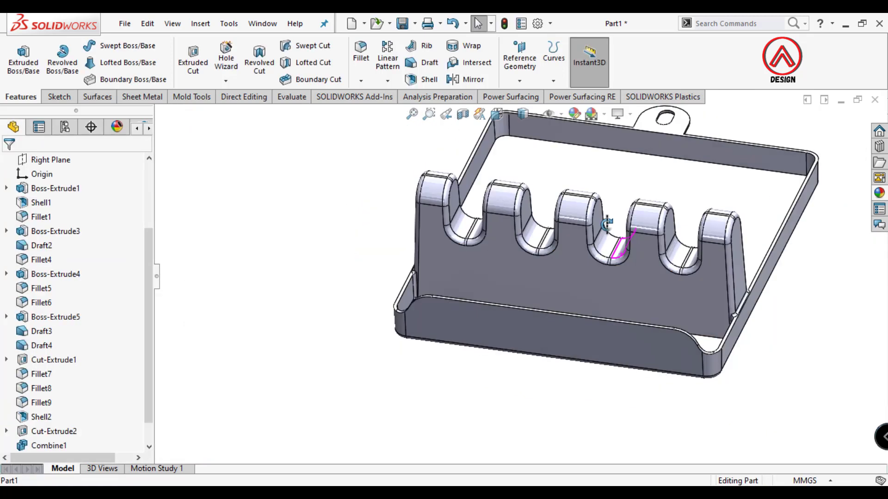
Step: On the tray's inner floor, start a sketch and draw a vertical centerline about 88 mm long down from the origin
scroll(611, 271, "up", 3)
middle_click_drag(618, 248, 657, 292)
left_click(656, 286)
left_click(769, 248)
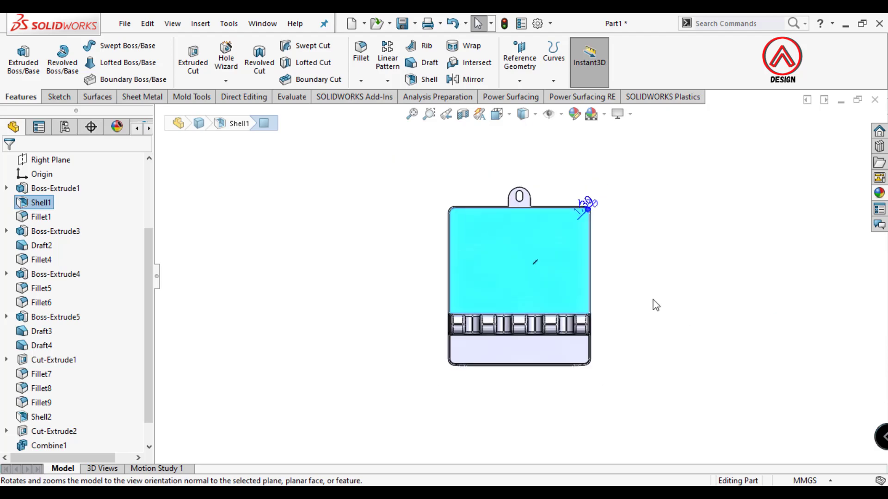
left_click(58, 96)
left_click(18, 54)
left_click(98, 46)
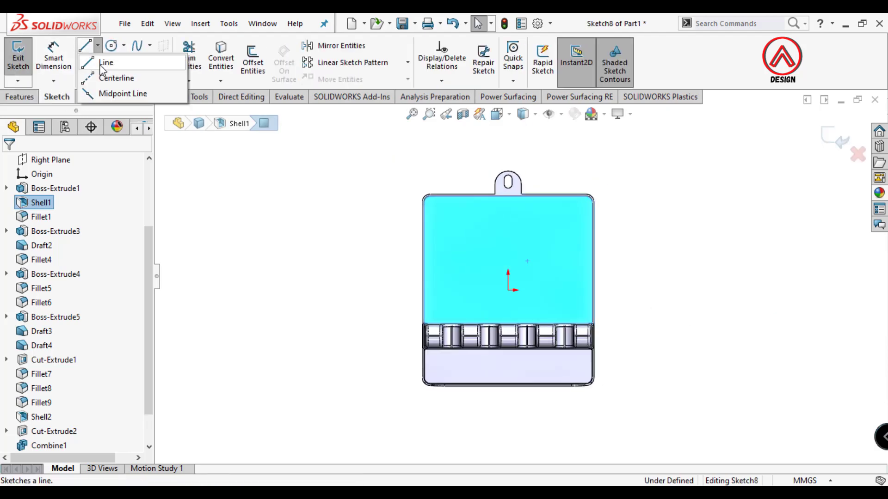
left_click(116, 79)
left_click(508, 290)
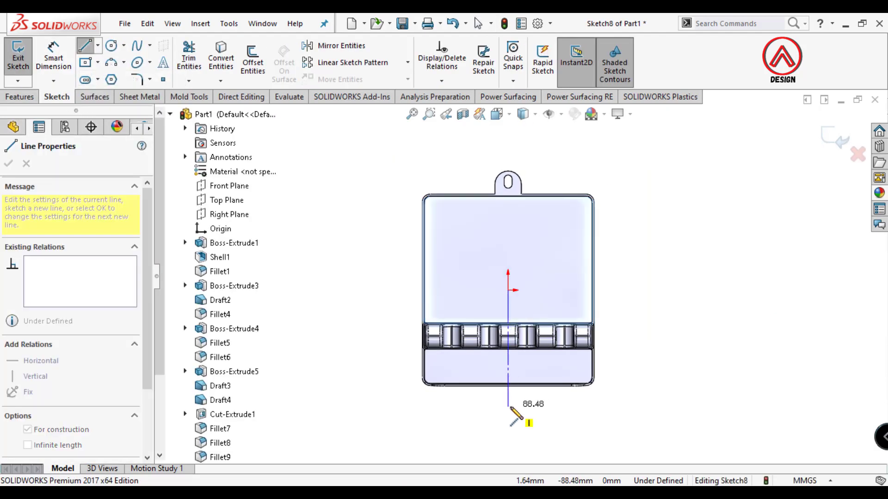
left_click(509, 407)
key("Escape")
Step: Sketch a horizontal centerpoint slot, about 83 mm between centres and 6 mm wide, centred on the centerline between the origin and the block
left_click(85, 80)
scroll(490, 298, "down", 1)
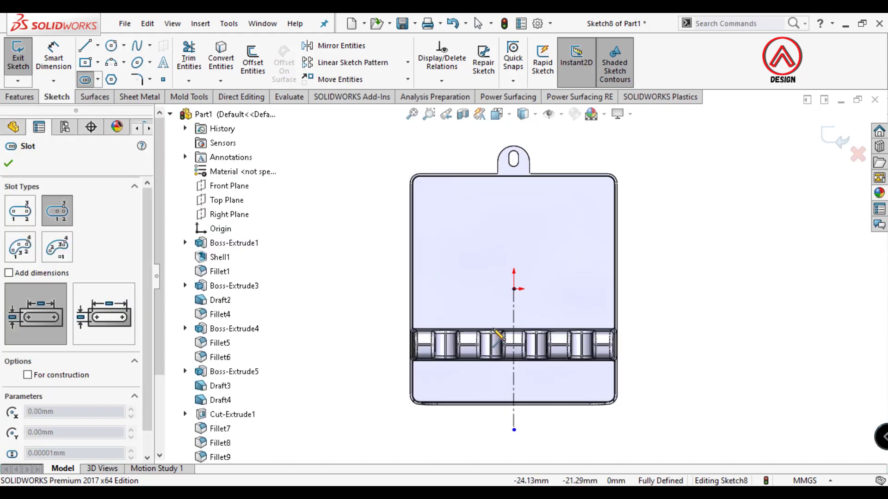
scroll(494, 331, "down", 1)
left_click(613, 304)
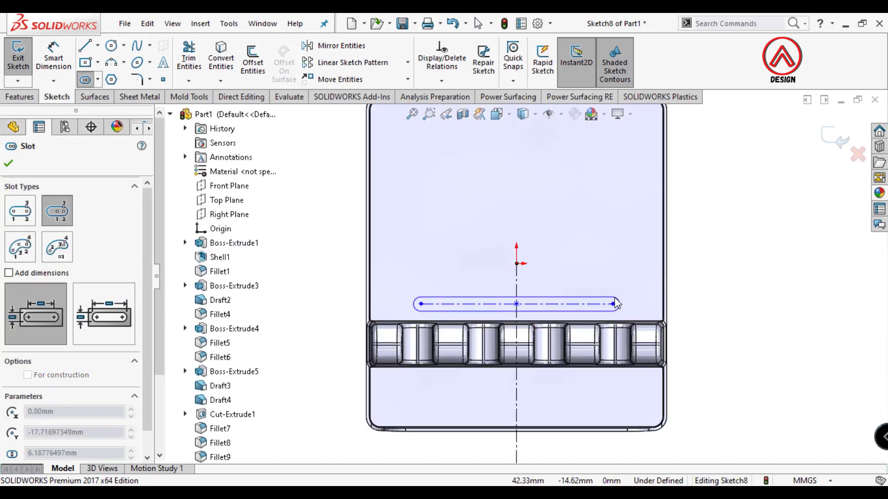
left_click(614, 297)
Step: Dimension the slot's end arc with a 1 mm radius
left_click(64, 63)
left_click(619, 302)
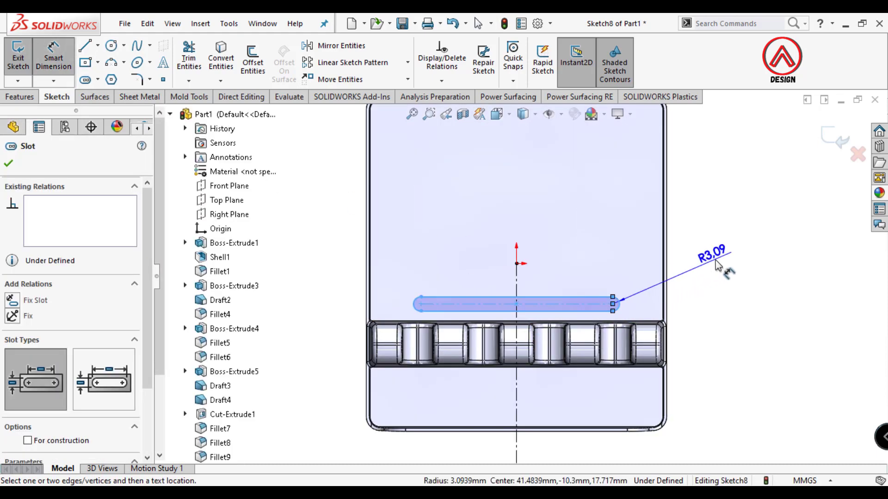
left_click(719, 268)
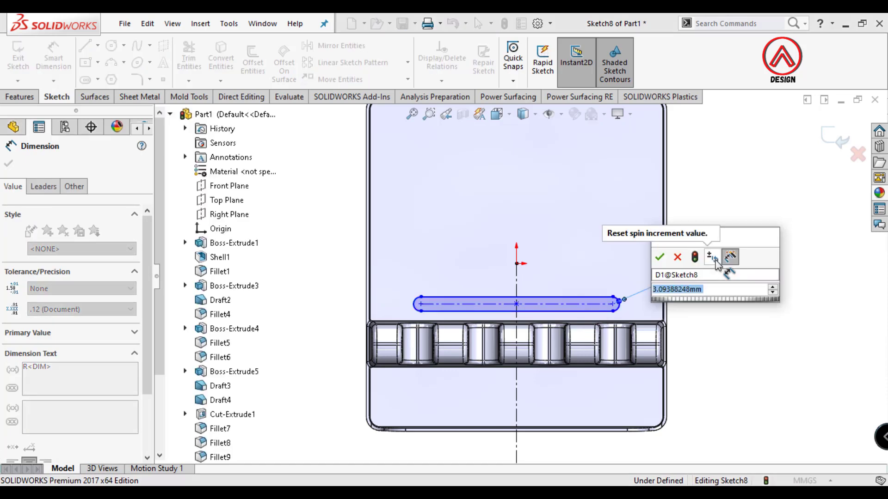
type("1")
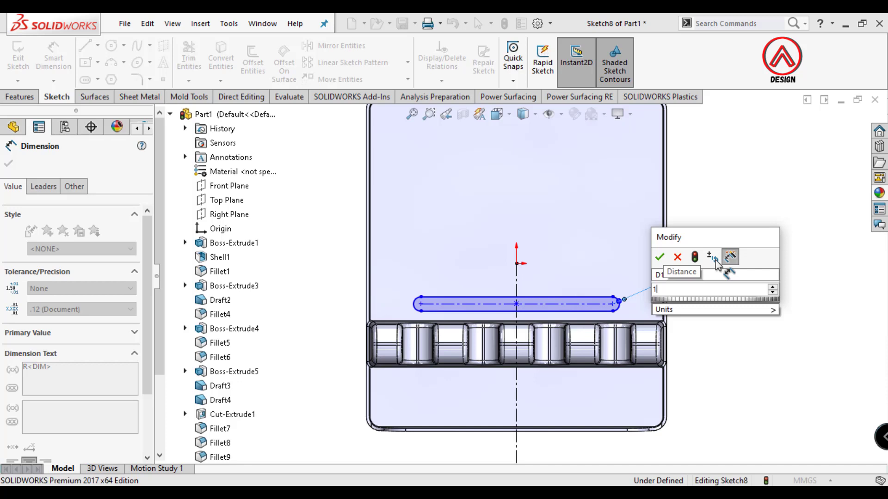
key("Return")
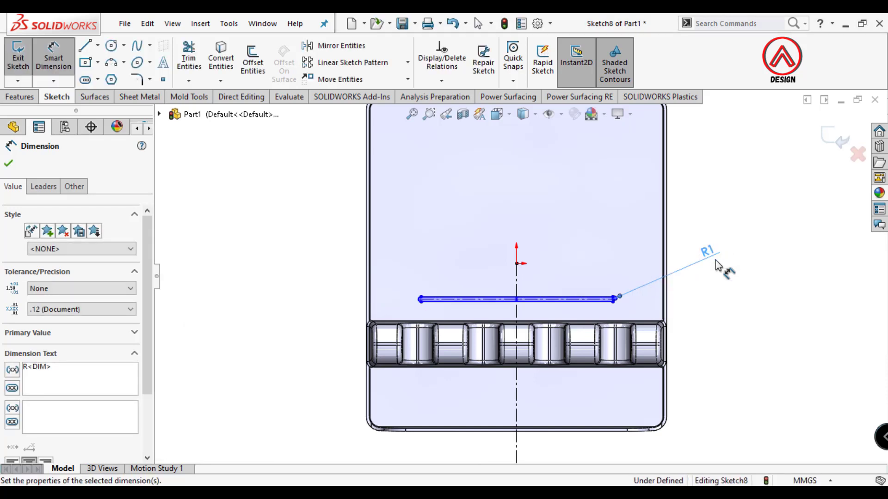
Step: Set the vertical distance between the origin and the slot's axis to 15 mm
scroll(517, 268, "down", 1)
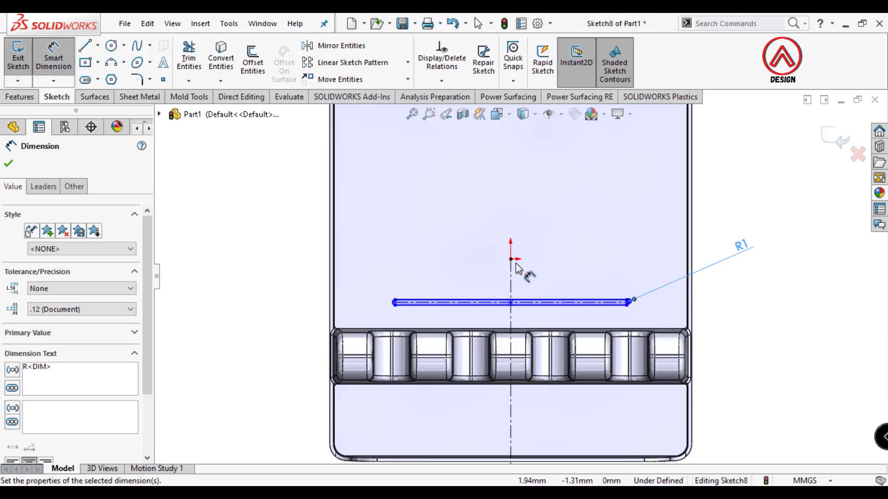
left_click(511, 260)
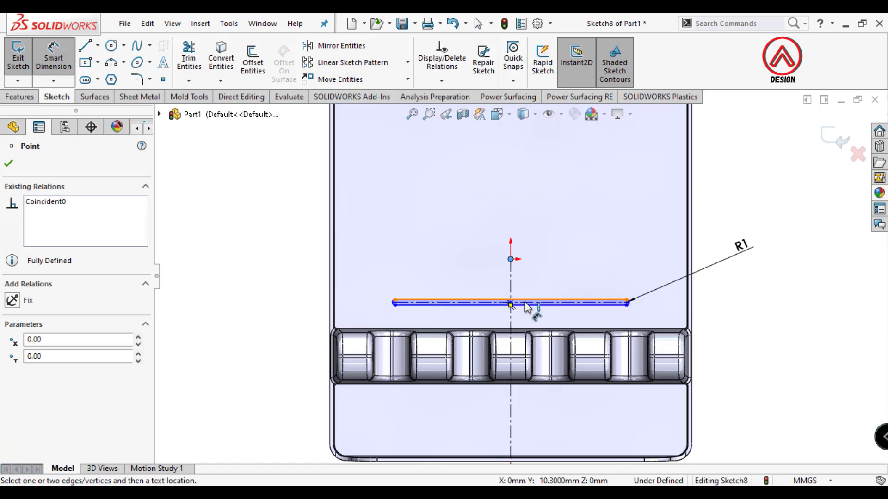
scroll(527, 308, "down", 2)
left_click(523, 303)
scroll(539, 298, "up", 2)
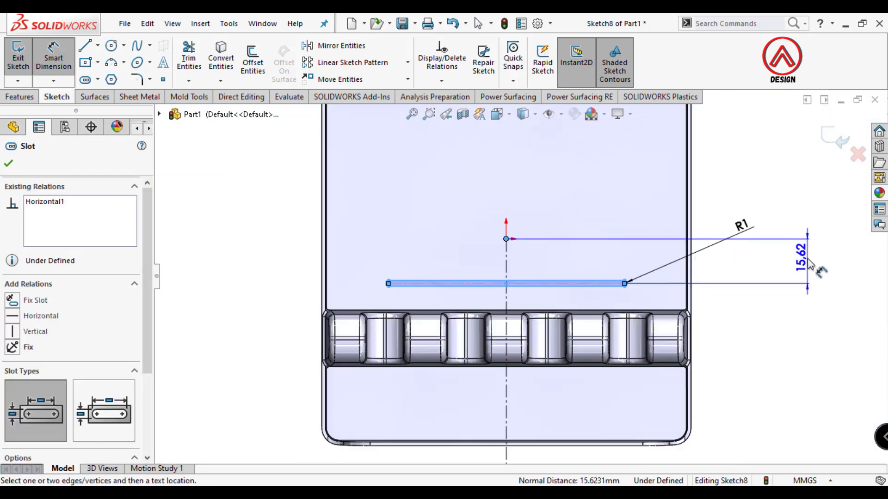
left_click(808, 263)
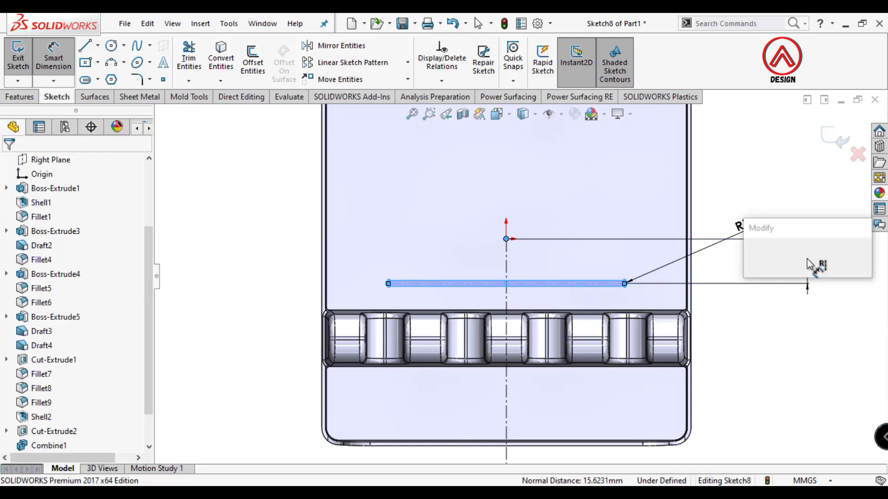
type("15")
key("Return")
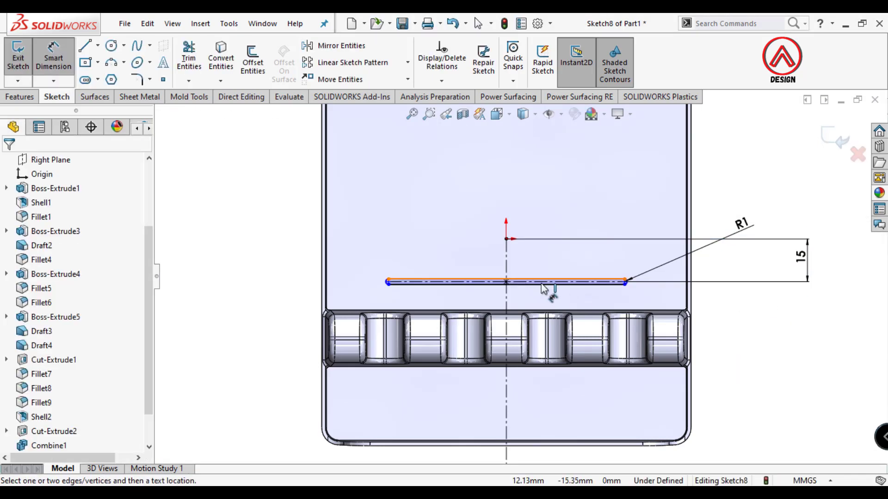
Step: Set the slot's centre-to-centre length to 100 mm
scroll(539, 290, "down", 2)
left_click(532, 275)
scroll(532, 279, "up", 2)
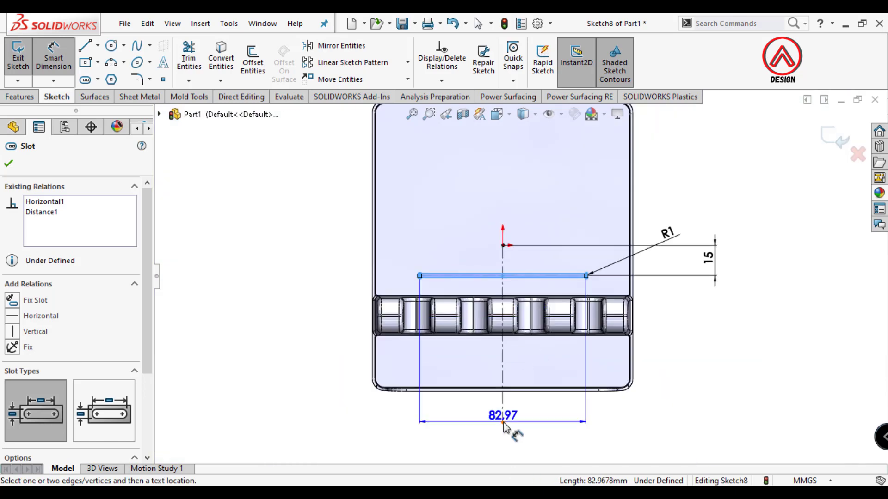
left_click(512, 458)
type("100")
key("Return")
key("Escape")
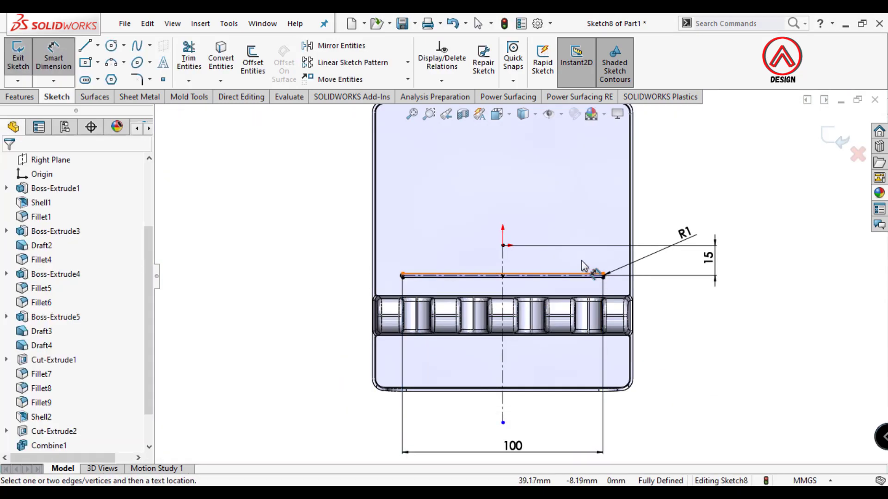
Step: Extrude the slot profile 0.5 mm up from the tray floor as a thin raised strip merged with the body
scroll(597, 233, "down", 2)
left_click(19, 96)
left_click(23, 58)
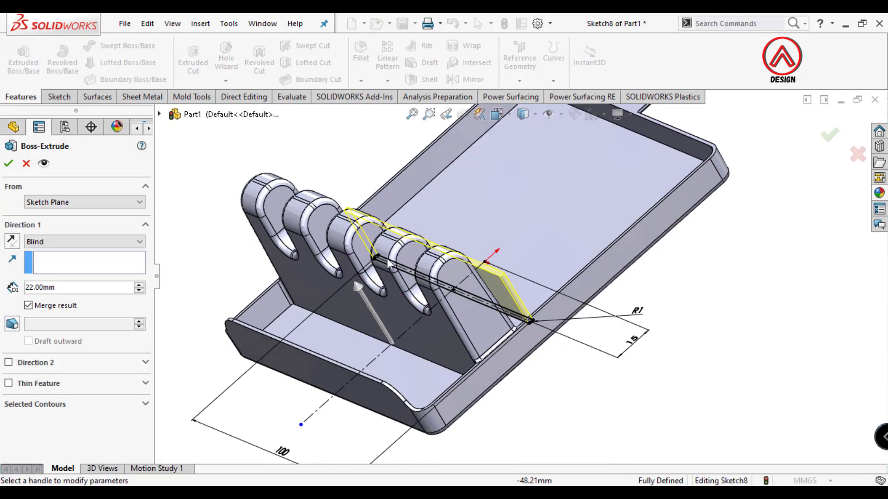
type("0.5")
key("Return")
scroll(553, 308, "down", 5)
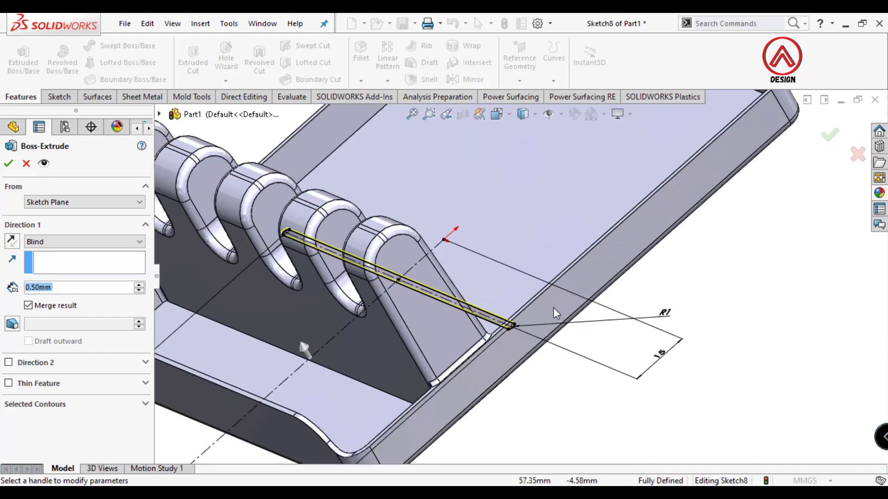
scroll(493, 332, "up", 3)
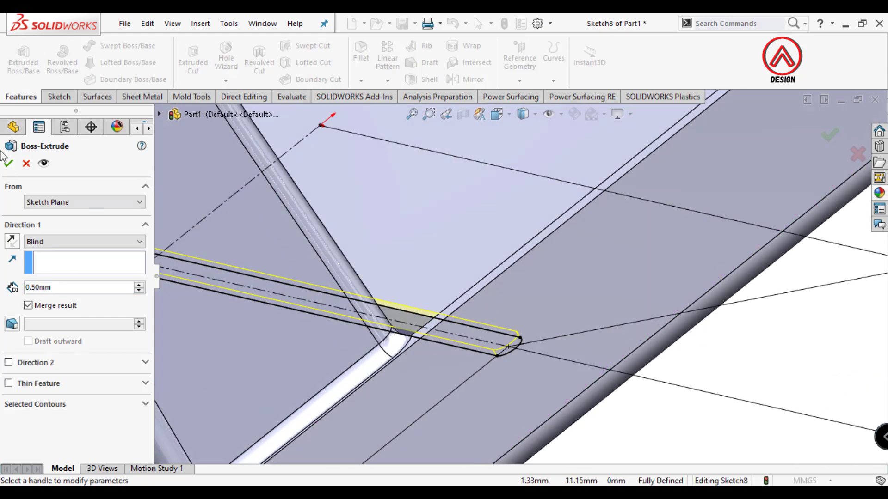
key("Return")
Step: Round the upper edge of the raised strip with a 1 mm fillet
scroll(523, 319, "down", 3)
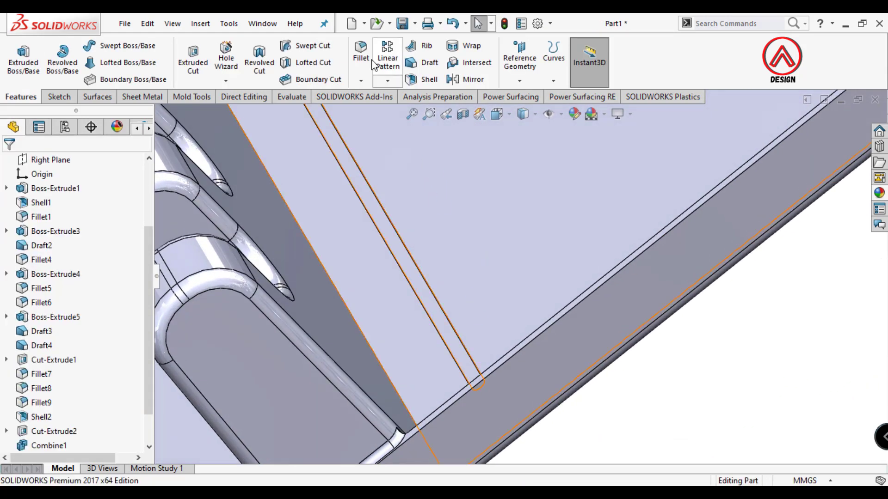
left_click(361, 58)
middle_click_drag(425, 281, 492, 311)
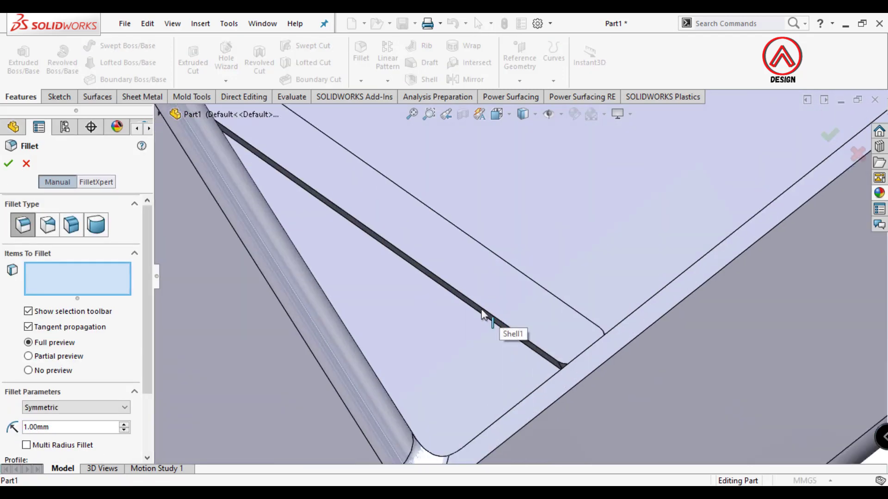
left_click(482, 309)
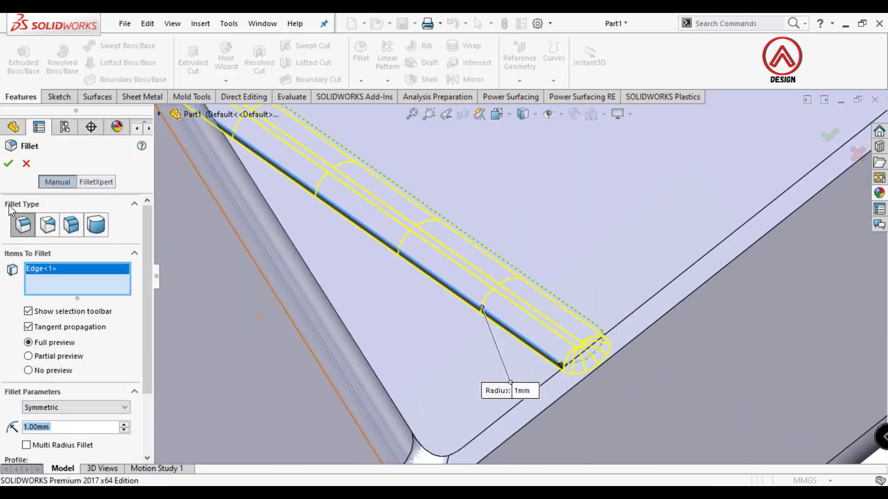
key("Return")
Step: Set up a linear pattern of the strip's fillet using the Front Plane as direction and 12 mm spacing
scroll(476, 157, "up", 3)
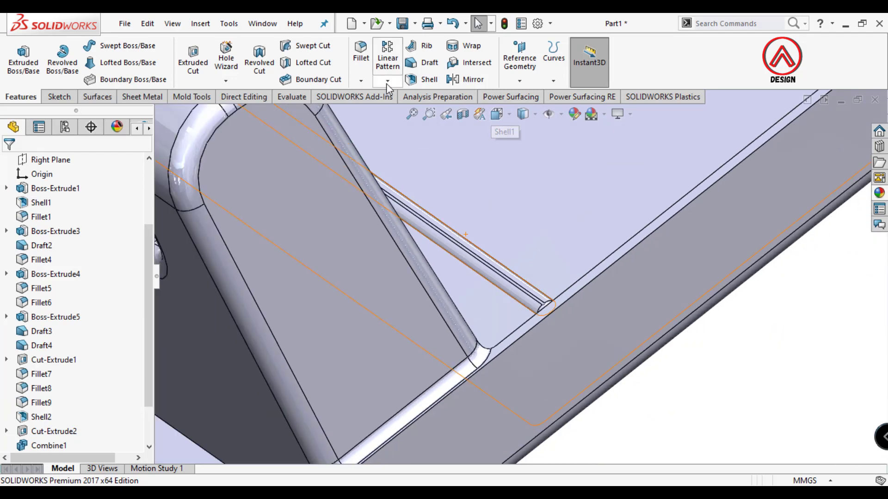
left_click(388, 62)
scroll(495, 226, "up", 5)
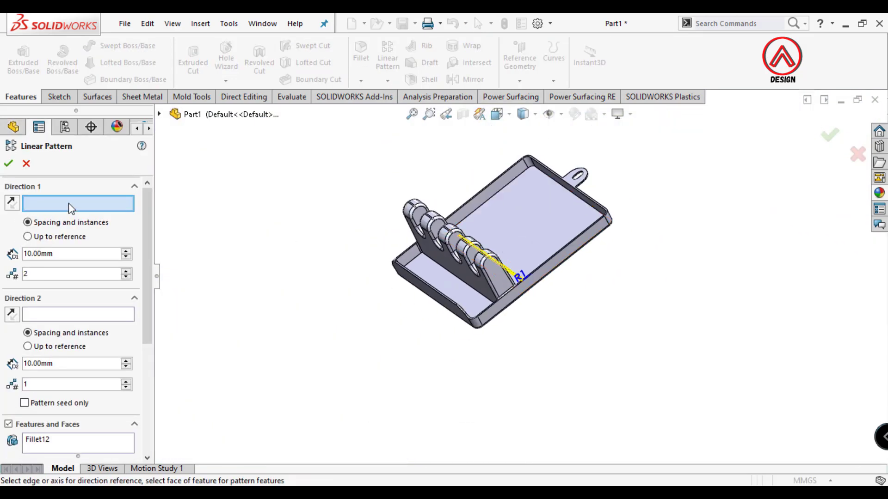
scroll(584, 253, "down", 2)
left_click(159, 116)
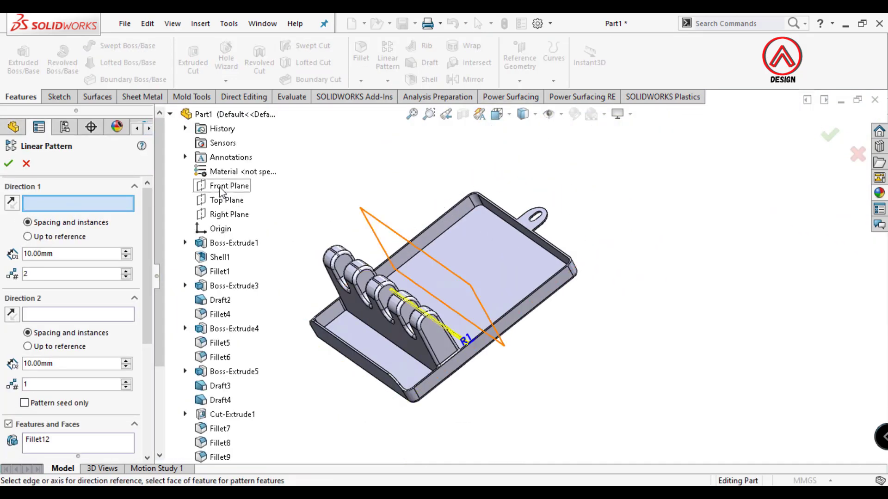
left_click(229, 185)
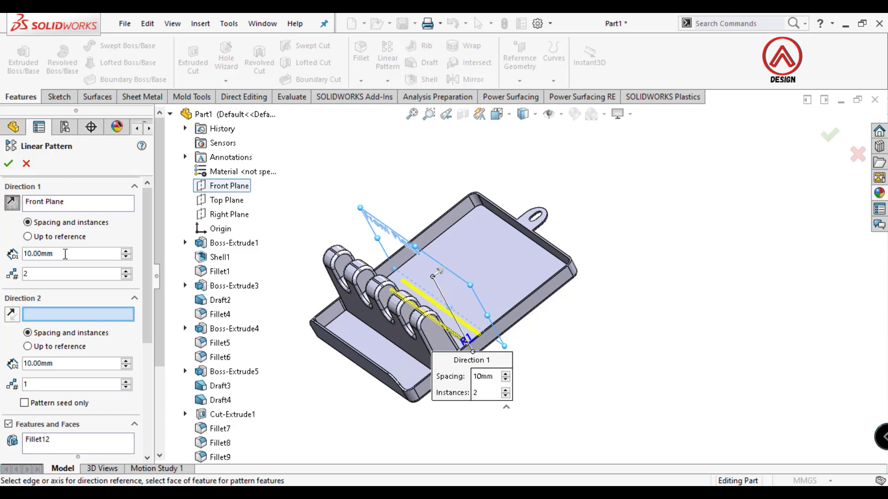
type("12")
left_click(62, 295)
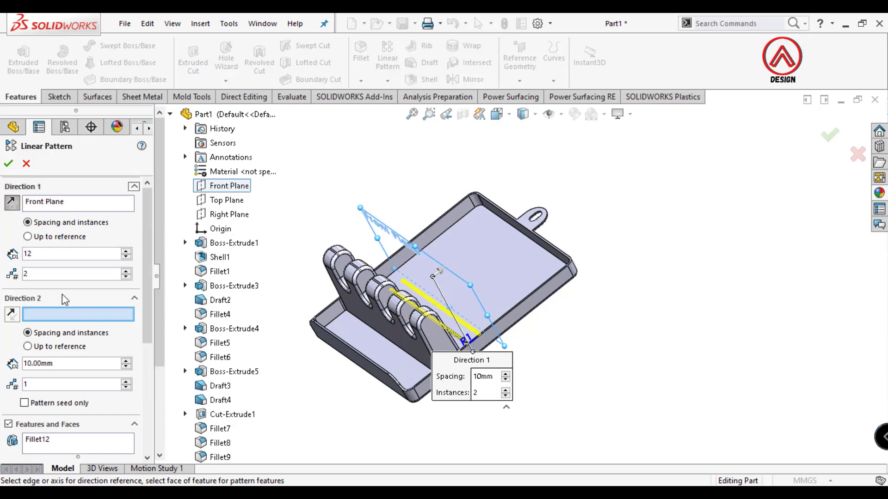
scroll(432, 318, "down", 2)
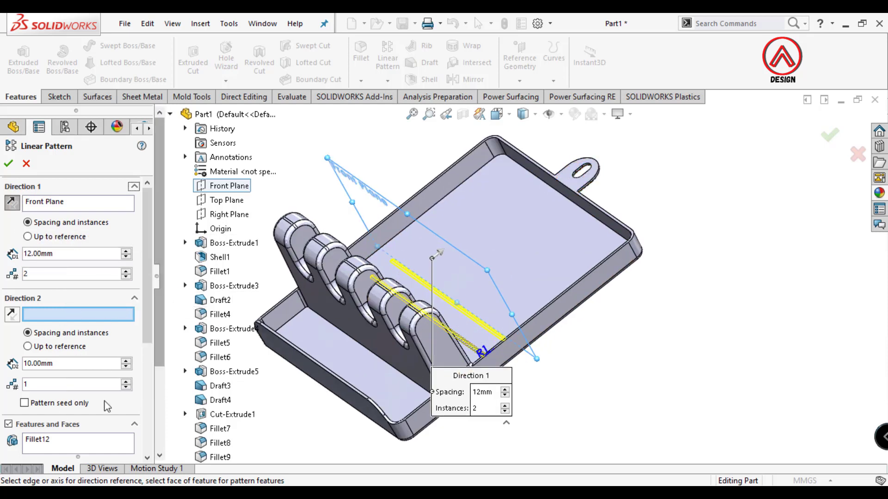
Step: Add the raised strip's extrusion to the patterned features and complete the linear pattern with 7 instances
left_click(78, 451)
scroll(163, 456, "down", 3)
left_click(211, 430)
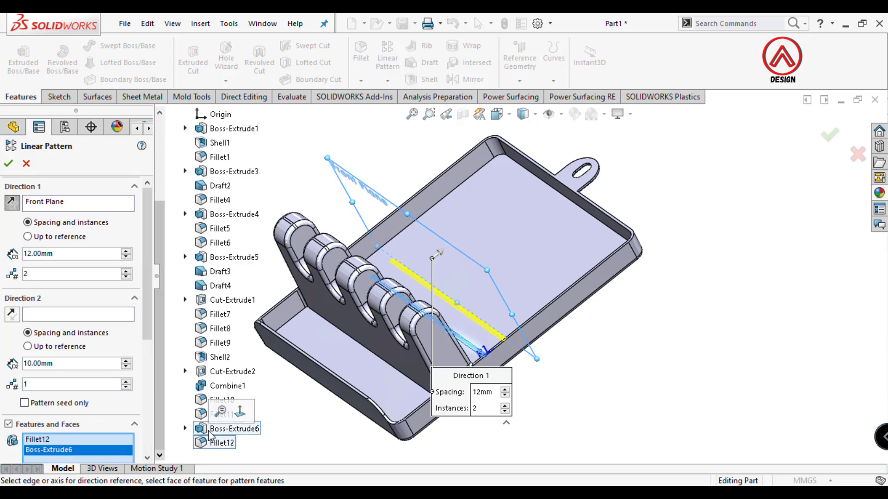
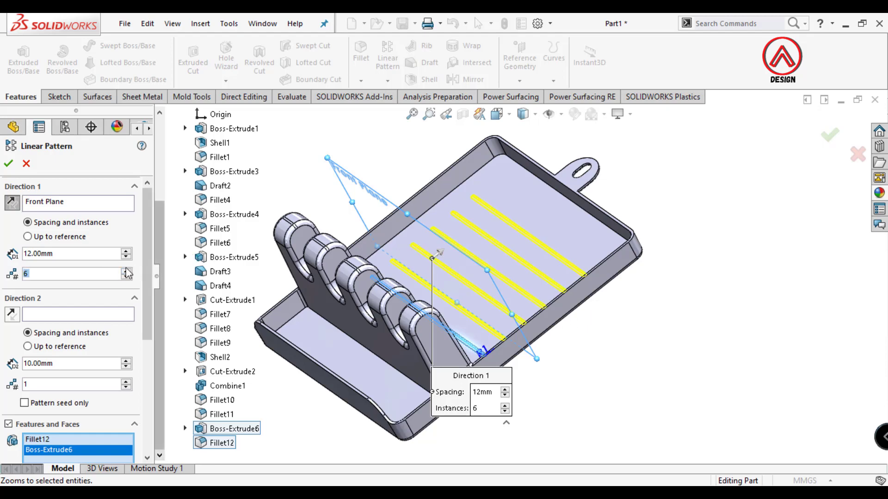
left_click(9, 163)
Step: Display the sketch of the four-slot cut in a top view of the tray
left_click(497, 114)
left_click(519, 171)
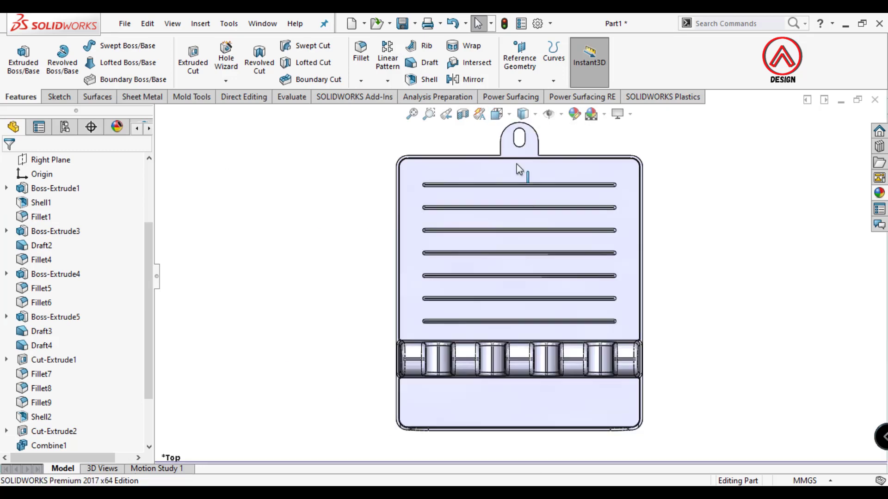
middle_click_drag(550, 327, 525, 137)
left_click(497, 114)
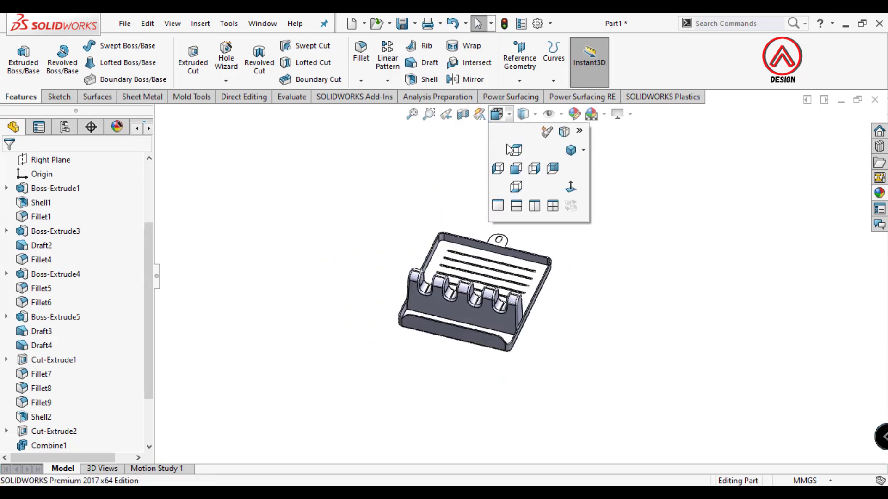
left_click(519, 170)
scroll(28, 432, "down", 2)
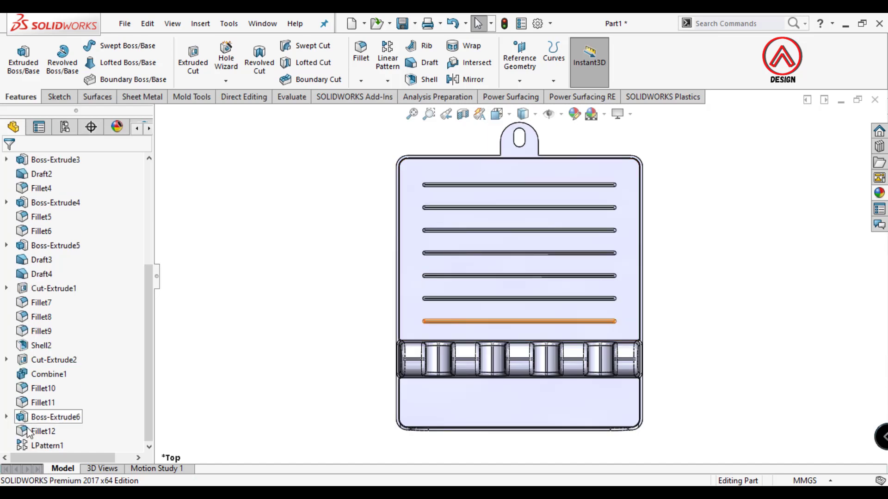
left_click(42, 359)
scroll(28, 342, "up", 1)
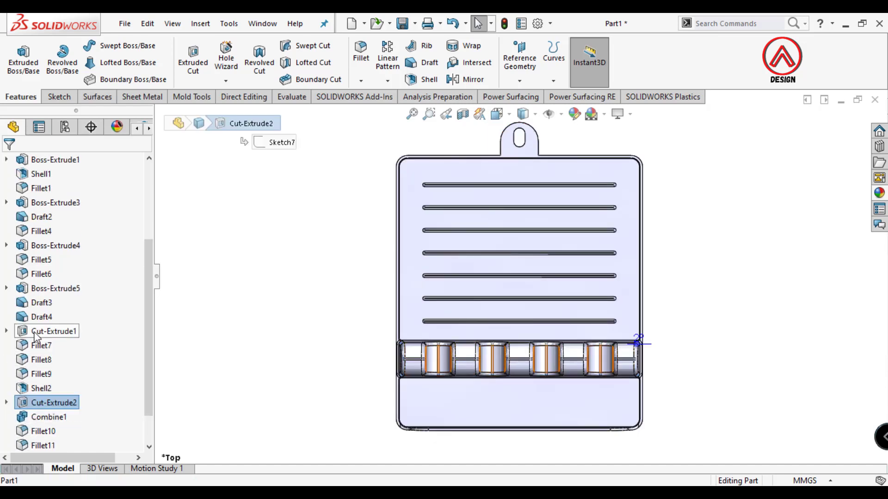
left_click(47, 343)
key("Escape")
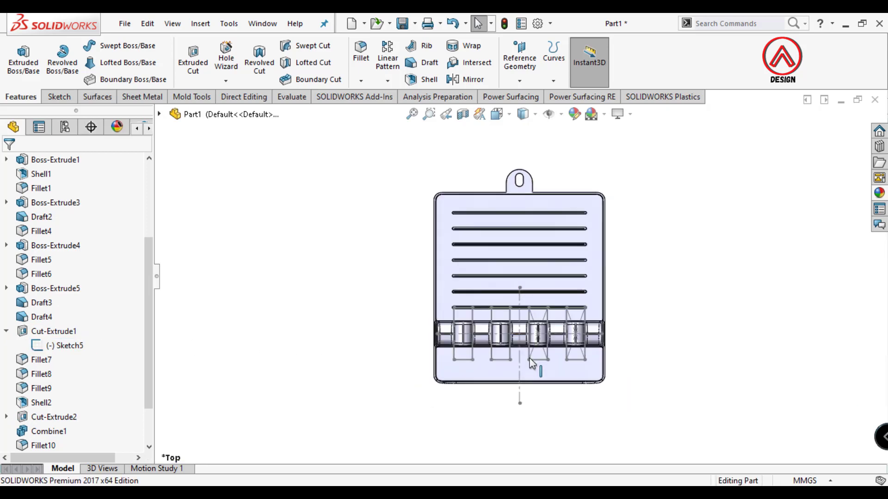
Step: Create a reference plane through the centre point of the end slot's sketch rectangle, parallel to the Right Plane
scroll(607, 312, "down", 5)
left_click(484, 317)
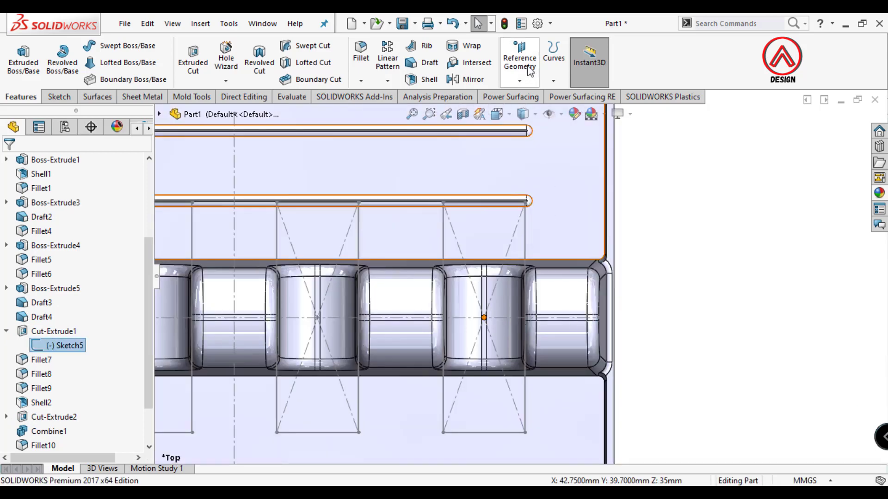
left_click(519, 60)
left_click(532, 93)
middle_click_drag(506, 356, 513, 264)
scroll(512, 264, "up", 5)
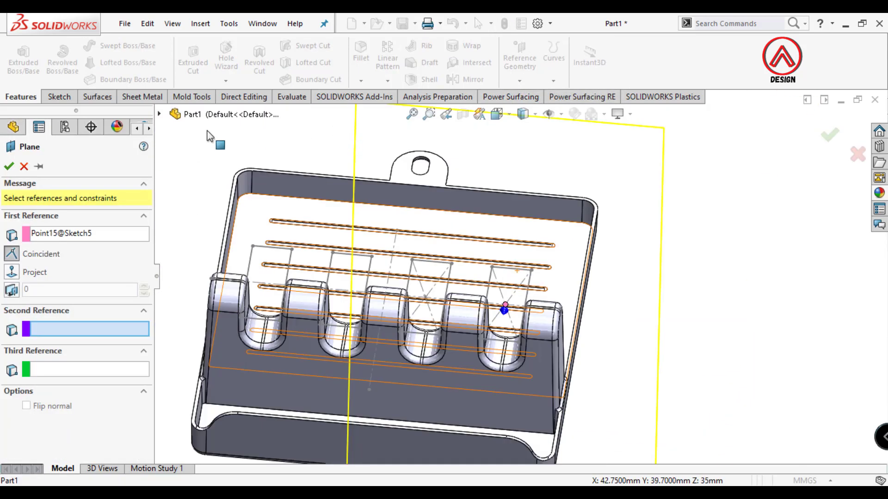
left_click(159, 114)
left_click(228, 214)
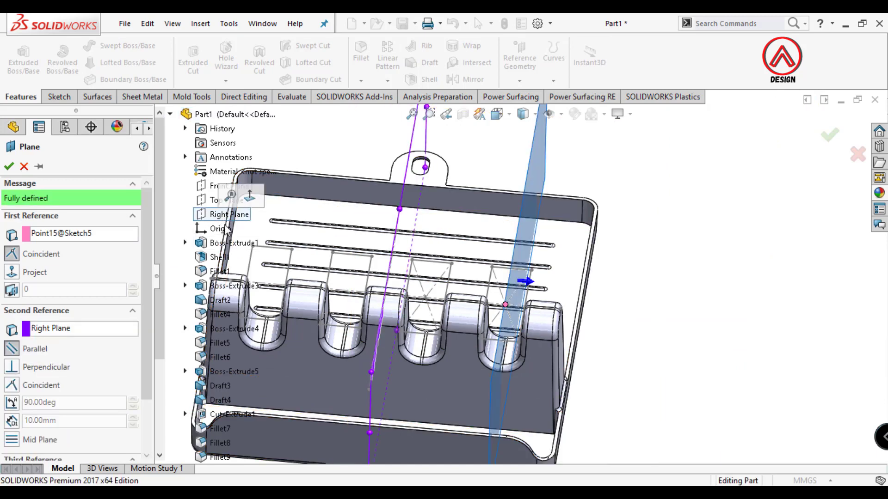
left_click(9, 168)
Step: Turn on a section view of the tray and orient the view normal to the new plane
left_click(462, 114)
middle_click_drag(457, 166, 477, 126)
left_click(9, 164)
left_click(508, 115)
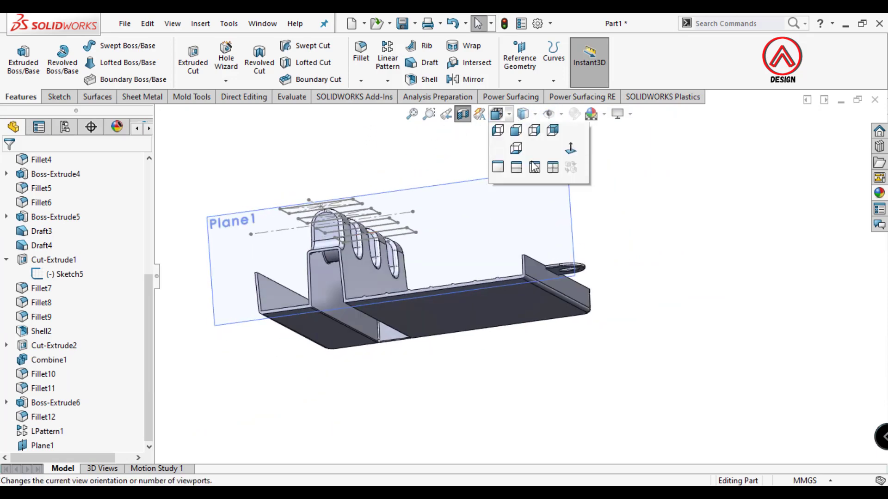
left_click(570, 148)
Step: Start a sketch on the new plane and draw a vertical centerline about 34 mm long down from the midpoint of the wall cavity's upper inner edge
left_click(448, 231)
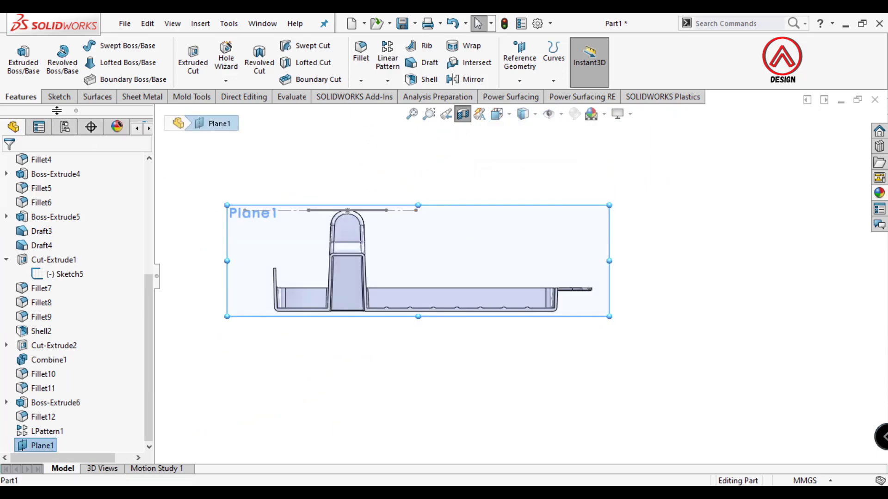
left_click(59, 97)
left_click(18, 53)
left_click(97, 45)
left_click(106, 79)
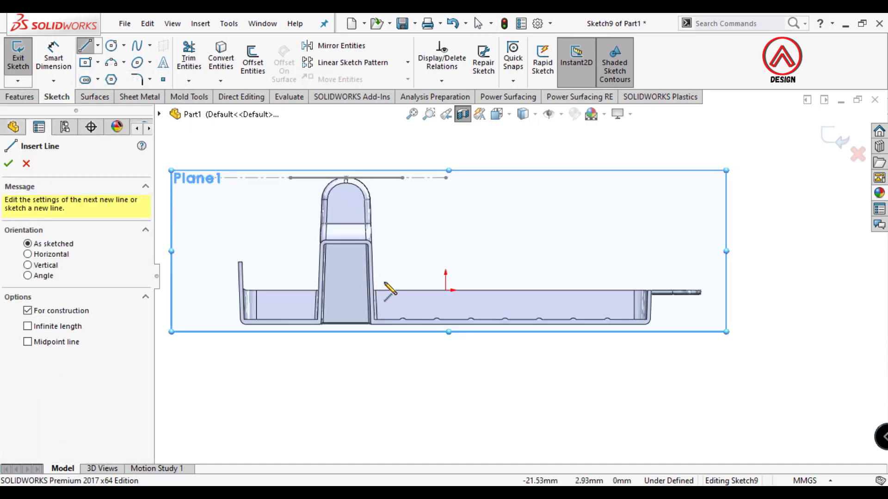
scroll(355, 212, "down", 5)
left_click(359, 199)
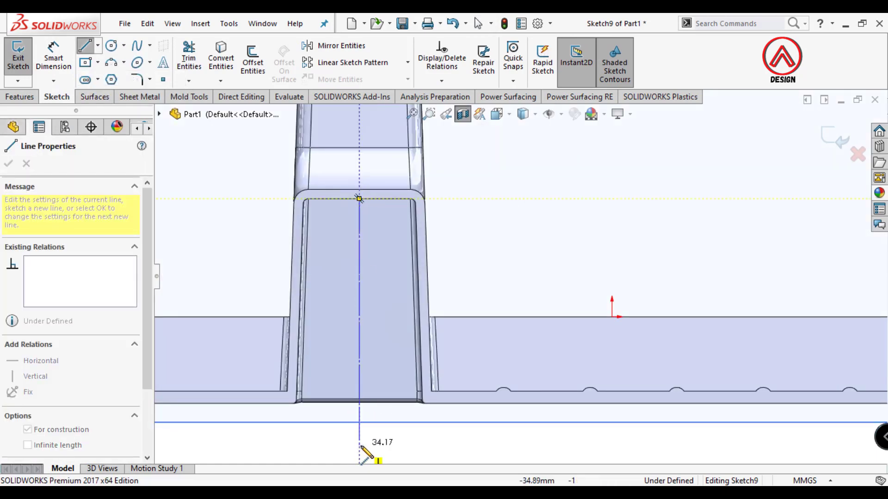
left_click(360, 447)
key("Escape")
Step: Sketch a slanted line from the cavity's upper inner edge down to its inner side wall, beside the centerline
left_click(85, 45)
scroll(314, 239, "down", 3)
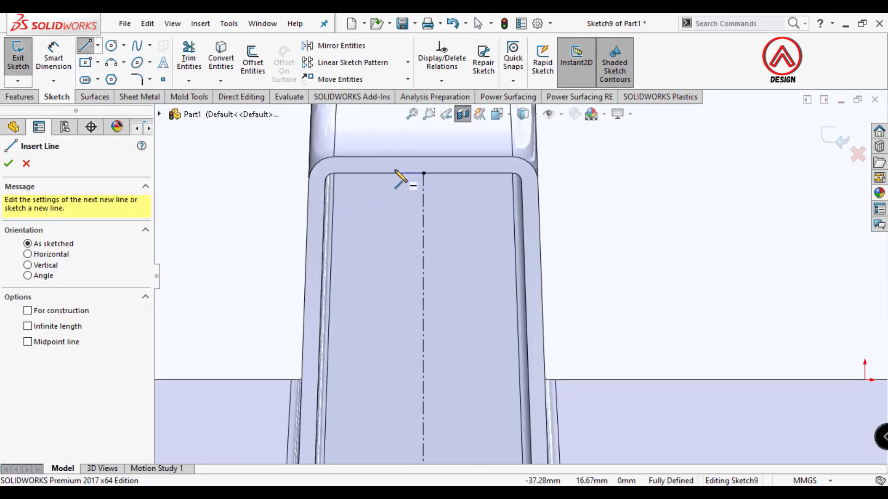
left_click(393, 174)
left_click(318, 388)
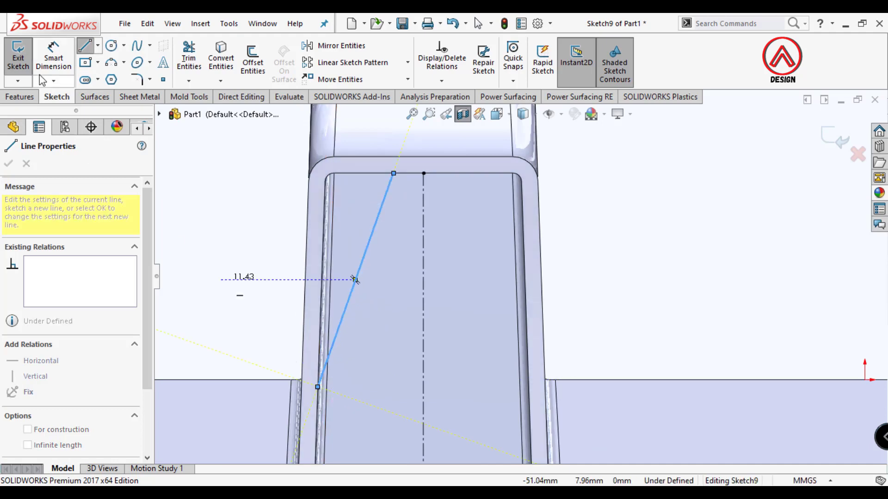
Step: Dimension the slanted line's lower endpoint to 17 mm below the cavity's upper inner edge
left_click(46, 67)
left_click(318, 388)
left_click(369, 174)
scroll(335, 292, "up", 3)
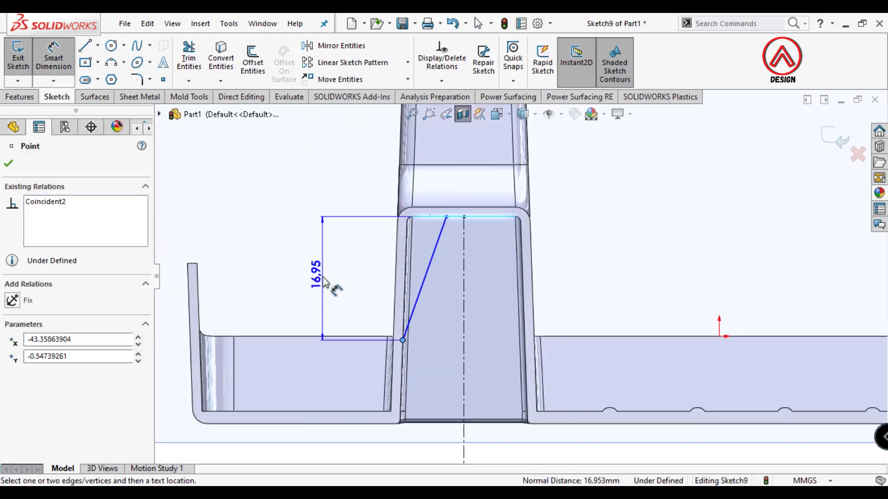
scroll(430, 282, "down", 1)
left_click(379, 281)
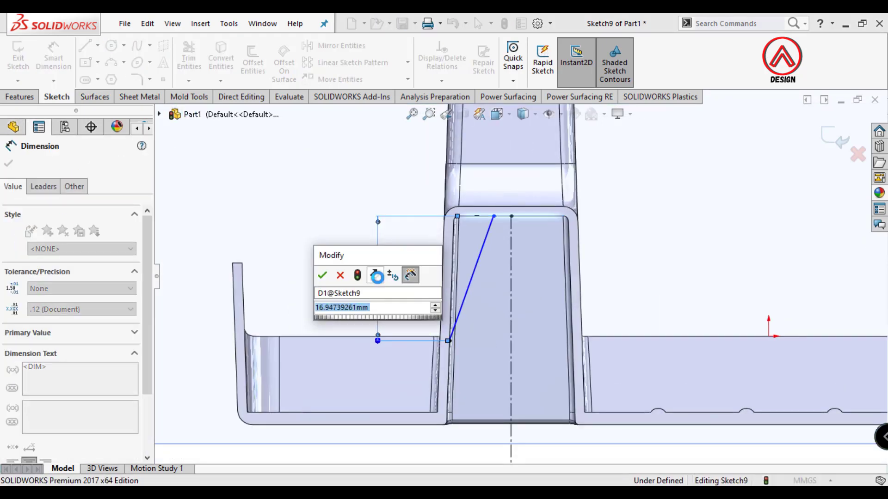
key("Return")
Step: Dimension the slanted line's upper endpoint to 3.5 mm from the centerline
left_click(494, 216)
left_click(510, 229)
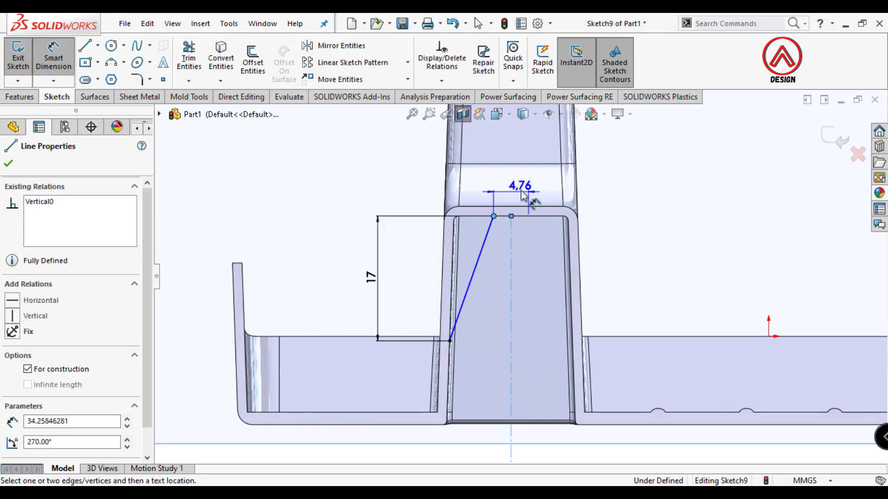
left_click(507, 186)
type("3.5")
key("Return")
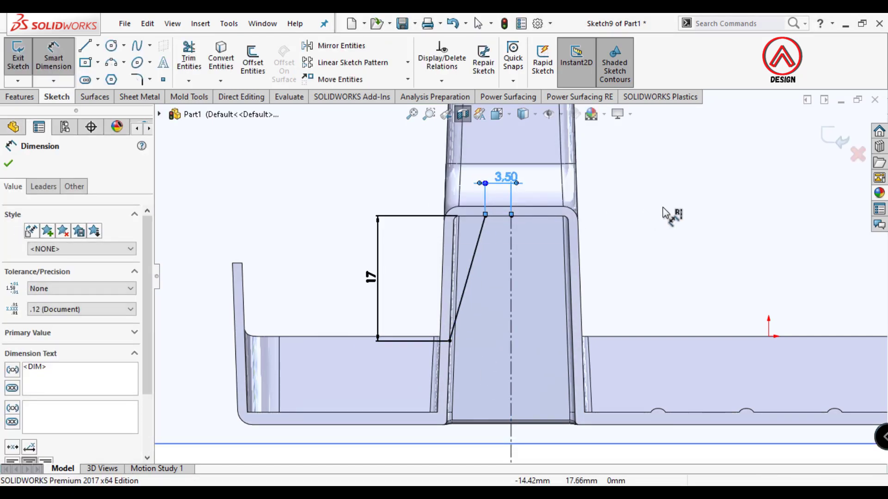
left_click(665, 210)
scroll(666, 210, "up", 3)
scroll(626, 226, "up", 2)
scroll(620, 242, "down", 2)
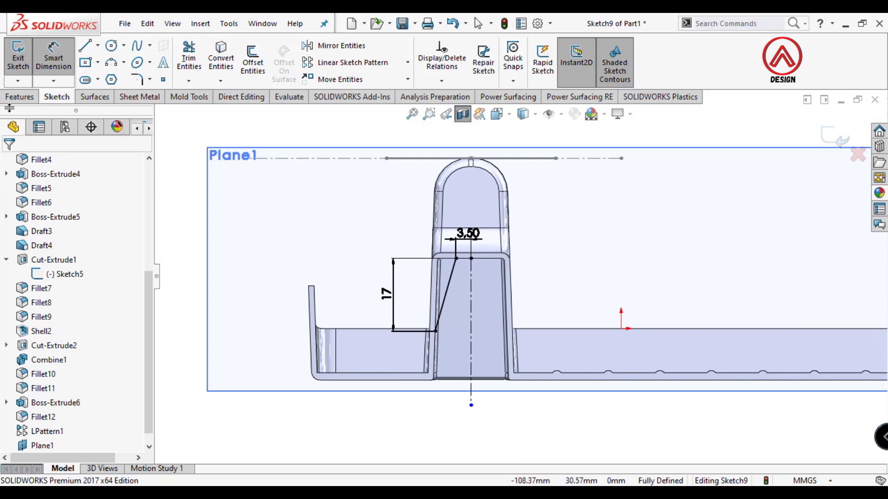
Step: Start a Rib feature from the slanted line sketch and set its thickness to 1 mm
left_click(19, 98)
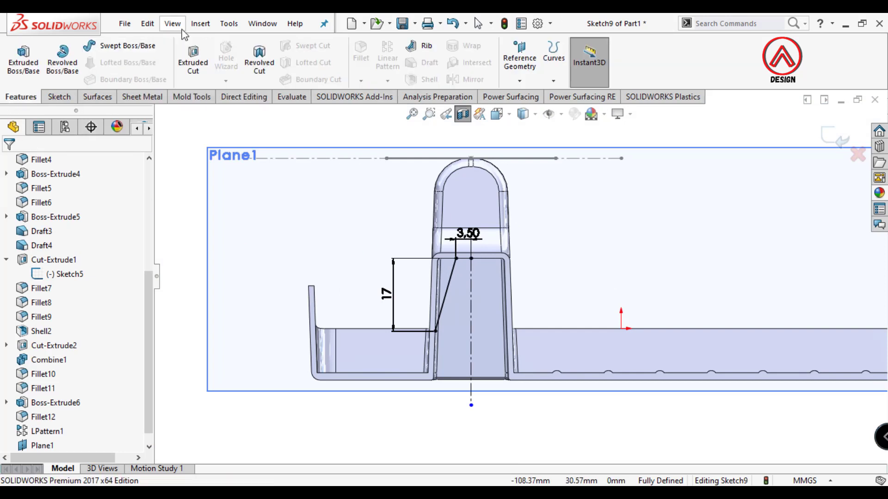
left_click(201, 24)
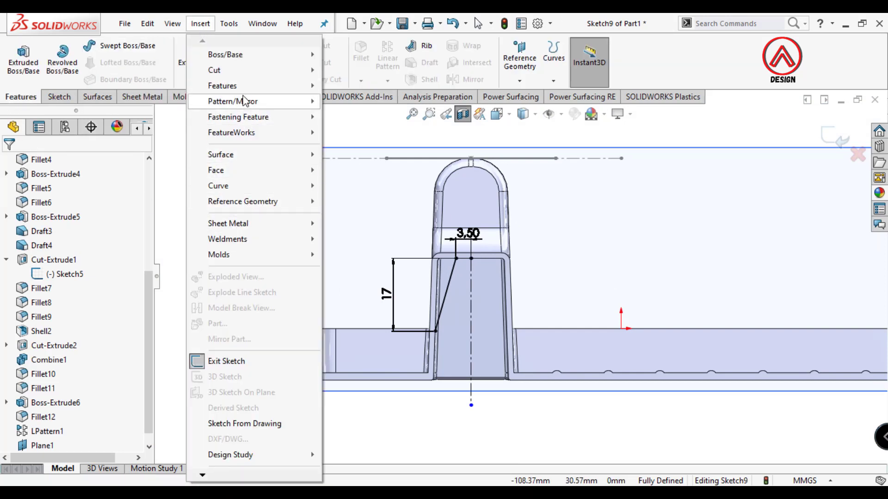
mouse_move(232, 86)
left_click(353, 202)
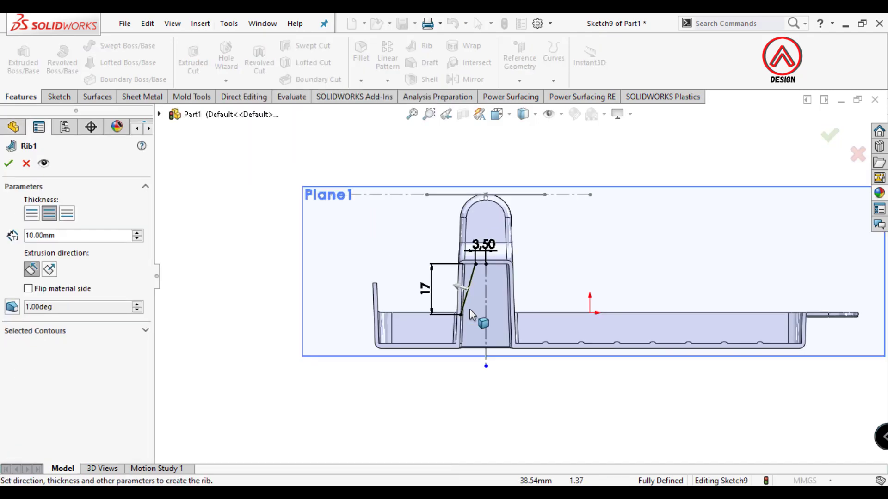
scroll(434, 313, "down", 5)
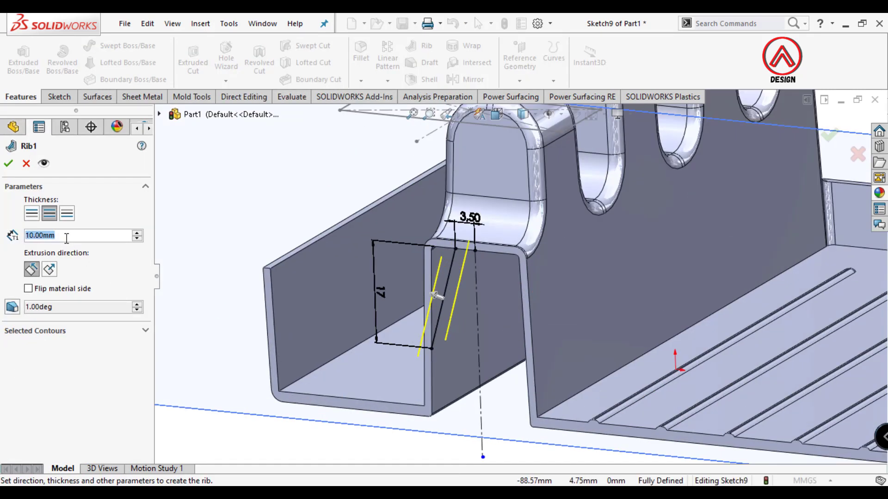
type("1")
key("Return")
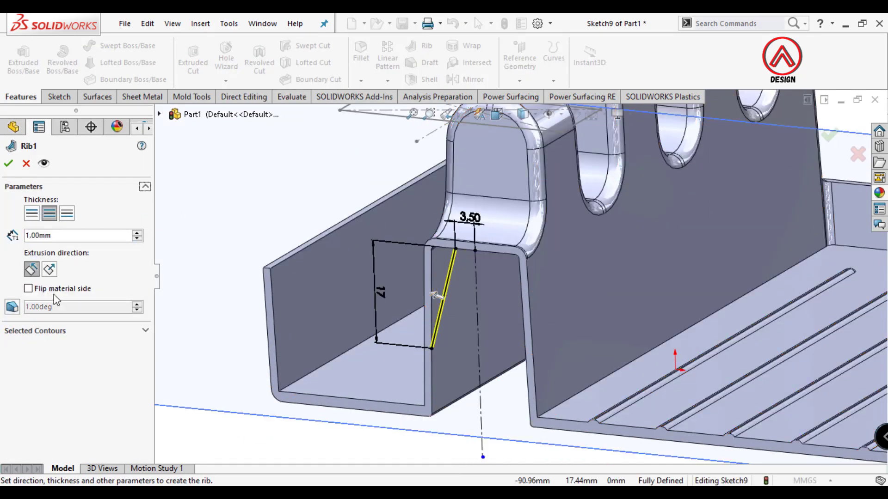
Step: Preview the rib's extrusion normal to the sketch, return it to parallel to the sketch, and complete the rib
middle_click_drag(438, 284, 457, 311)
scroll(460, 310, "down", 4)
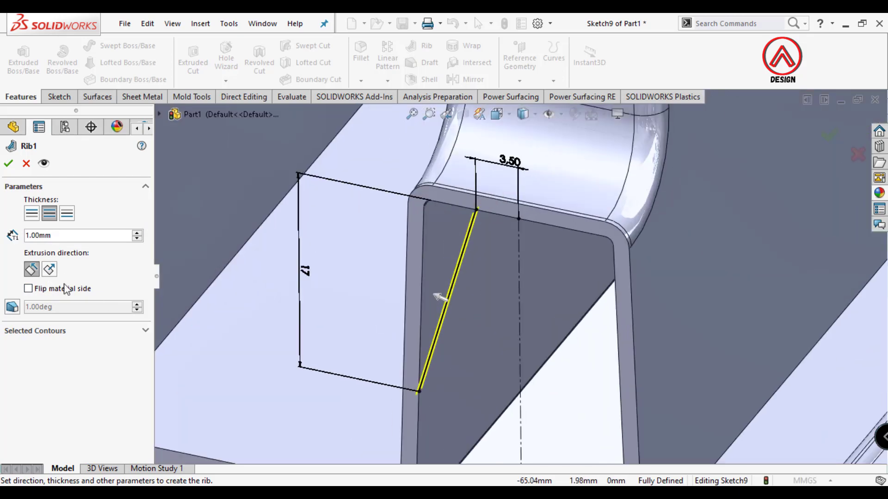
left_click(50, 272)
mouse_move(520, 310)
middle_mouse_down()
mouse_move(475, 338)
mouse_move(129, 285)
middle_mouse_up()
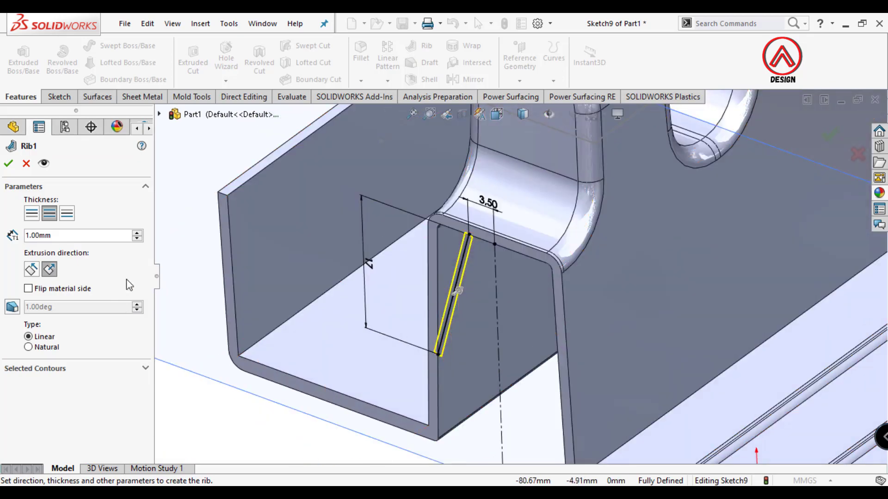
left_click(31, 271)
mouse_move(240, 319)
middle_mouse_down()
mouse_move(387, 283)
mouse_move(525, 298)
mouse_move(459, 246)
mouse_move(535, 250)
mouse_move(499, 257)
middle_mouse_up()
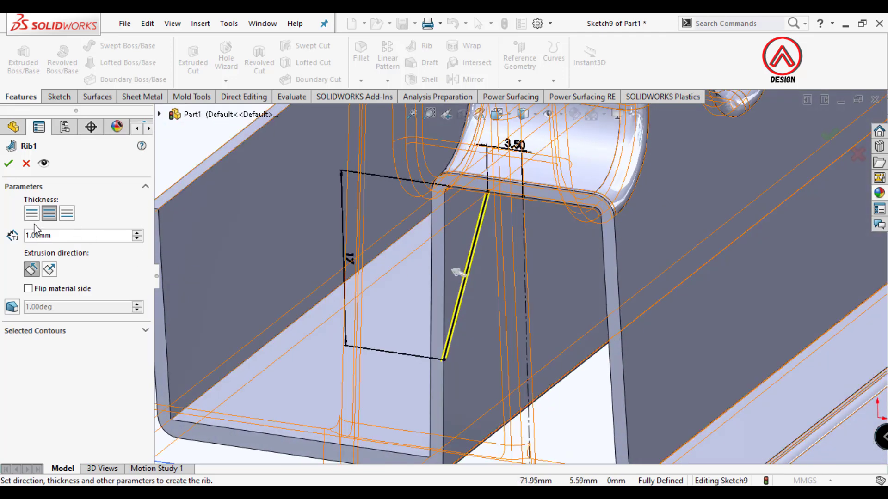
left_click(8, 165)
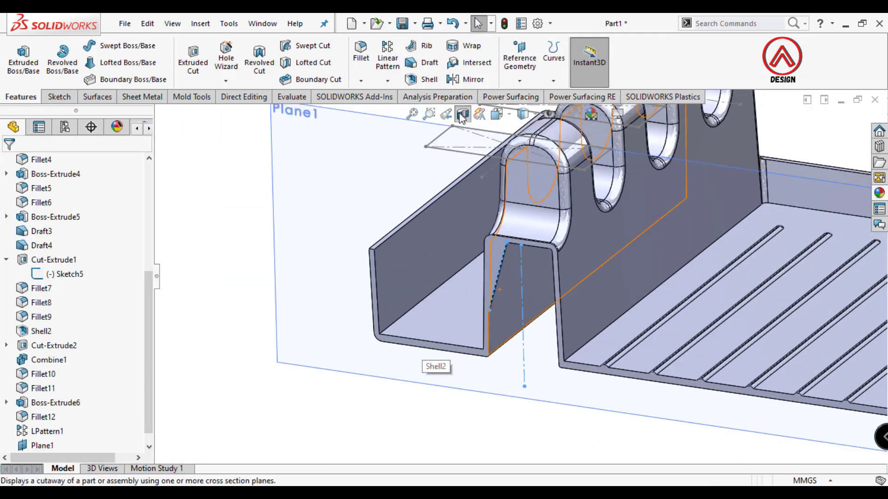
Step: Turn off the section view and hide the sketch of the four-slot cut
left_click(462, 117)
scroll(485, 263, "up", 3)
middle_click_drag(510, 321, 529, 252)
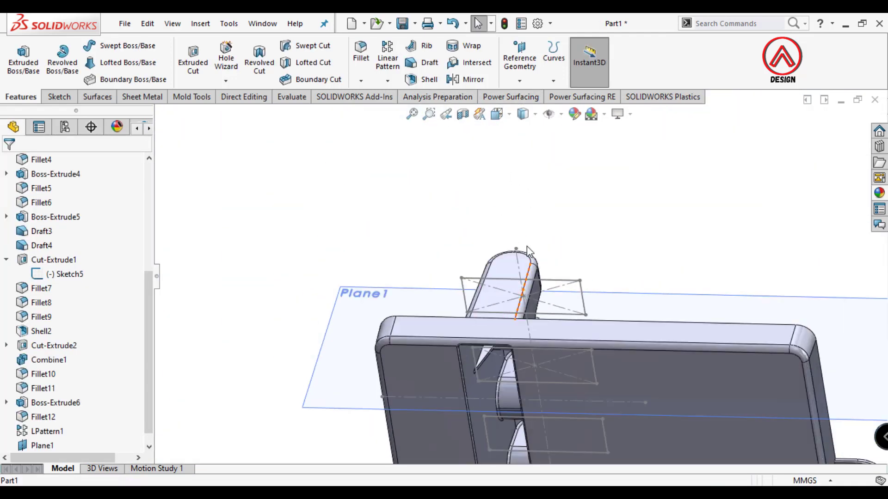
left_click(570, 287)
left_click(612, 301)
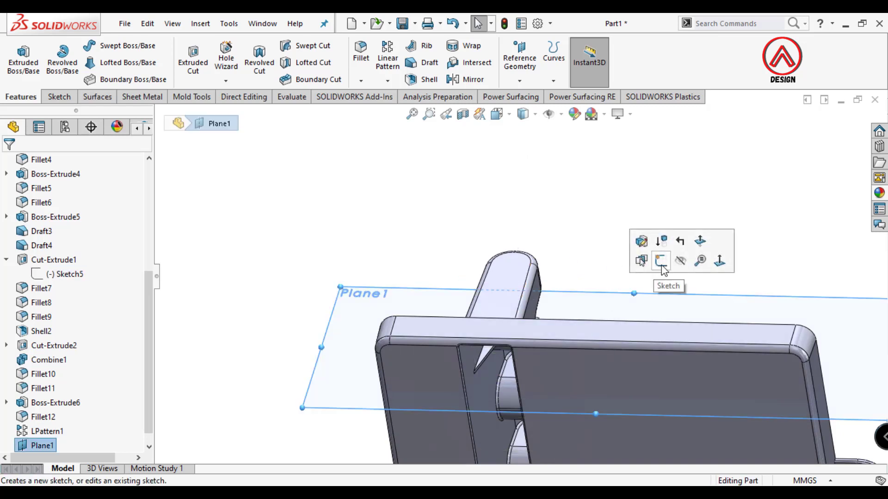
left_click(231, 344)
Step: Display the rib's sketch in a view of the tray's underside
scroll(51, 407, "down", 1)
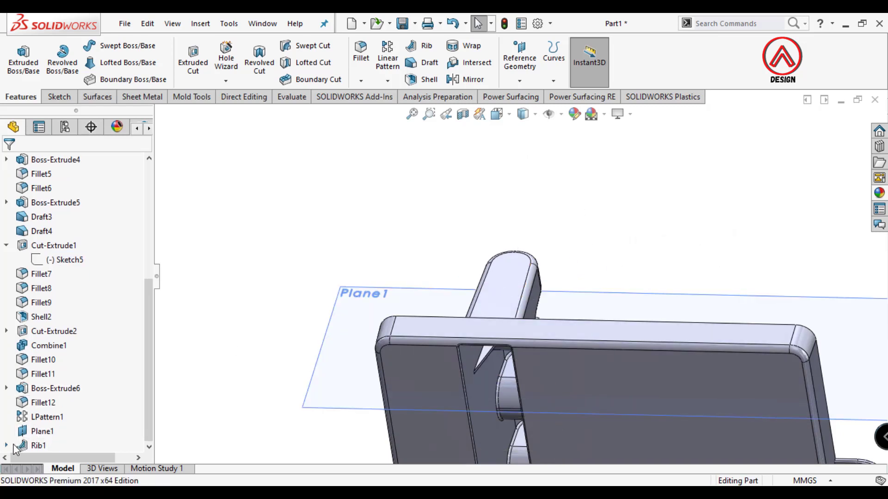
left_click(7, 445)
left_click(56, 446)
left_click(54, 429)
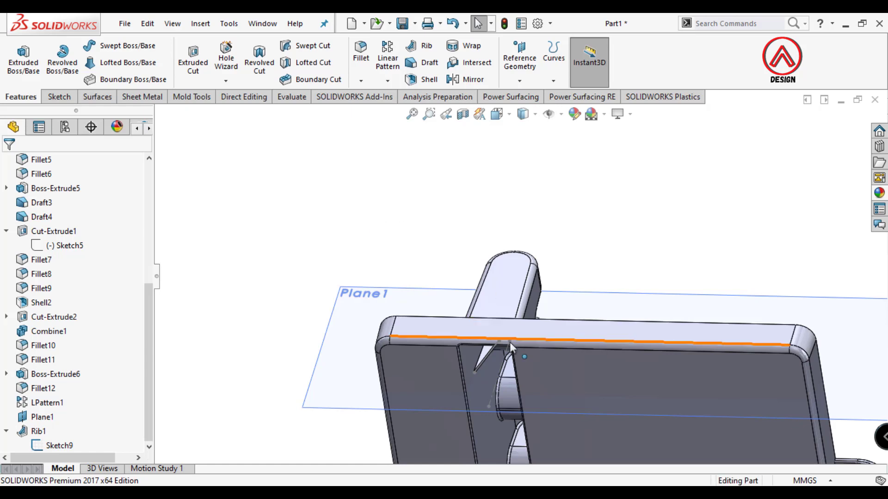
middle_click_drag(510, 342, 514, 387)
Step: Create a reference plane through the rib sketch's centerline, using the Right Plane as the second reference
left_click(507, 370)
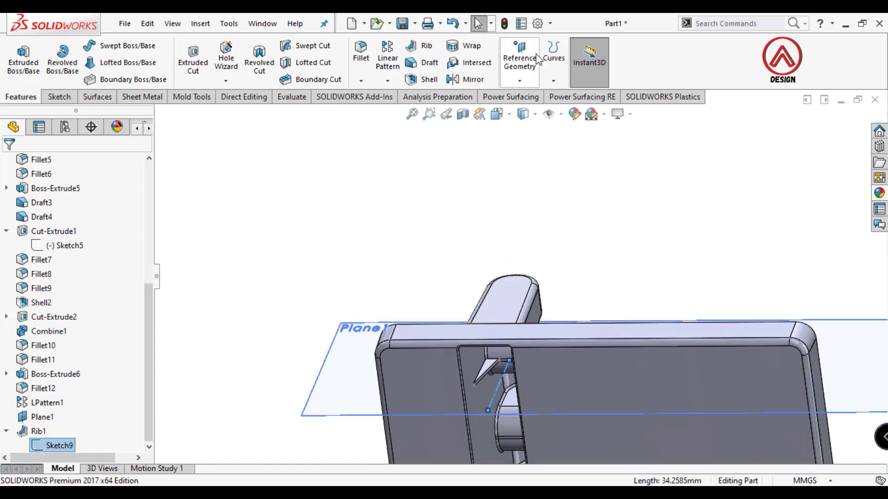
left_click(520, 59)
left_click(530, 92)
left_click(159, 114)
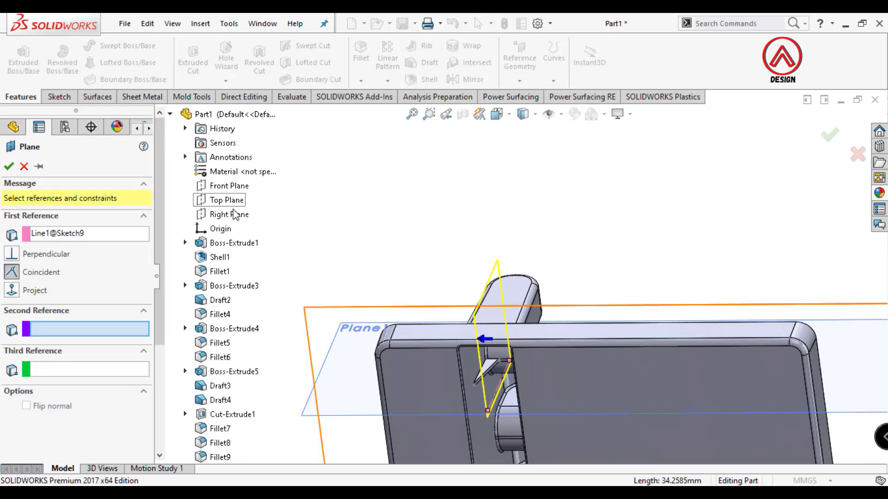
left_click(233, 214)
left_click(9, 167)
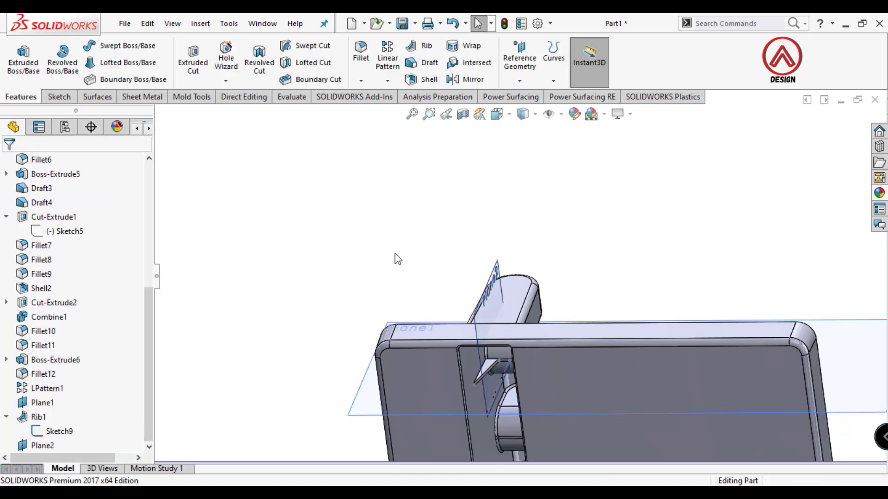
Step: Hide Plane1 and the rib's sketch
left_click(412, 379)
left_click(445, 352)
middle_click_drag(479, 302, 551, 350)
scroll(551, 348, "down", 4)
left_click(508, 315)
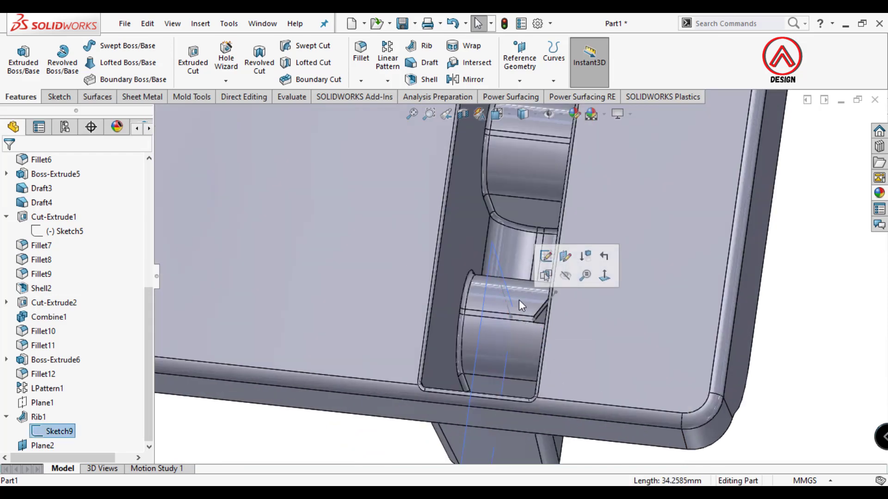
left_click(569, 276)
mouse_move(569, 276)
middle_mouse_down()
mouse_move(580, 274)
mouse_move(531, 333)
mouse_move(462, 303)
mouse_move(501, 290)
mouse_move(487, 216)
middle_mouse_up()
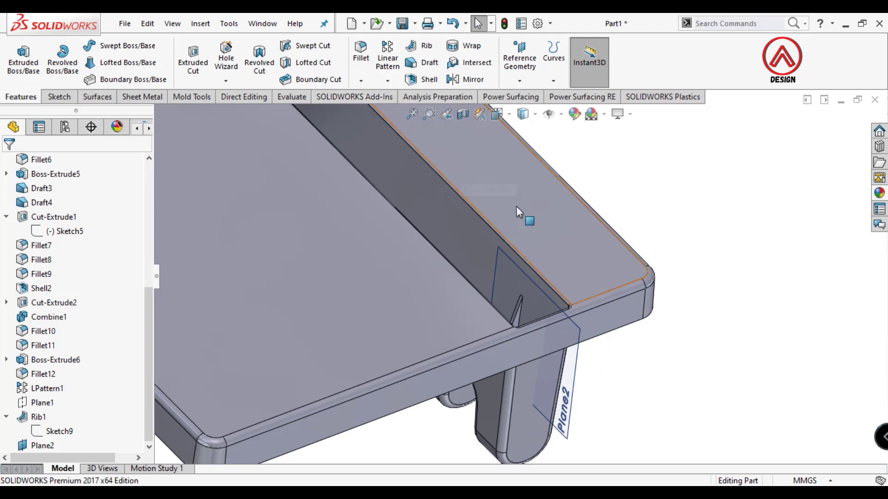
Step: Begin a linear pattern with the Right Plane as the reference for Direction 1
scroll(565, 232, "down", 2)
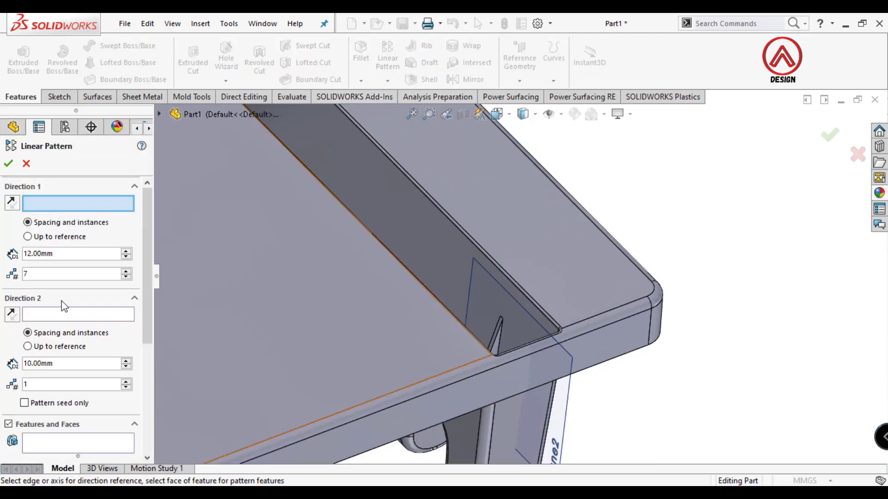
scroll(328, 291, "up", 4)
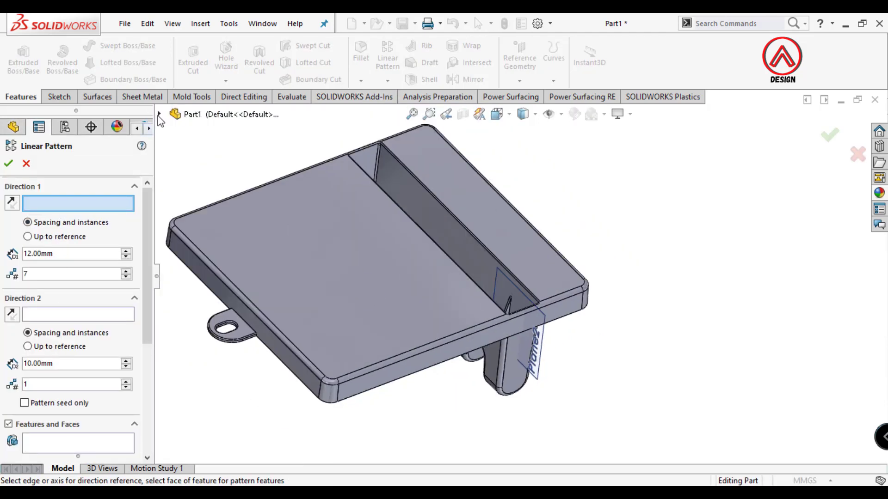
left_click(159, 115)
left_click(221, 214)
scroll(467, 305, "down", 3)
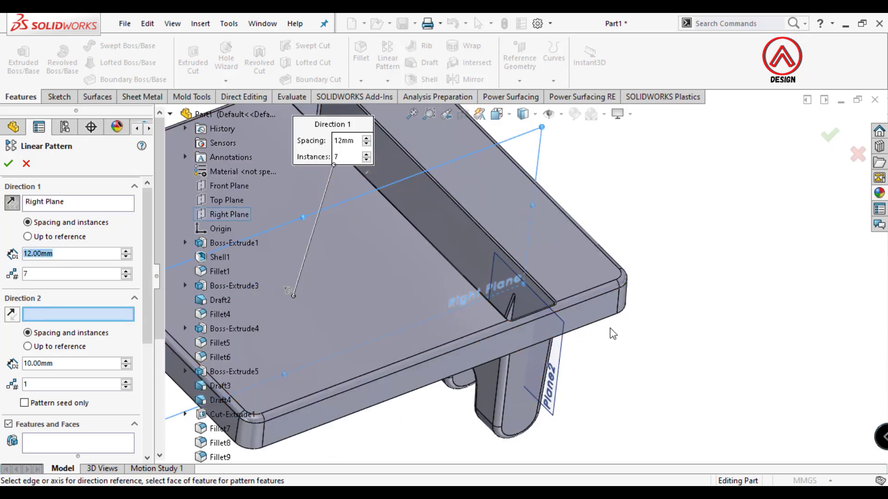
scroll(613, 334, "up", 3)
middle_click_drag(613, 334, 534, 323)
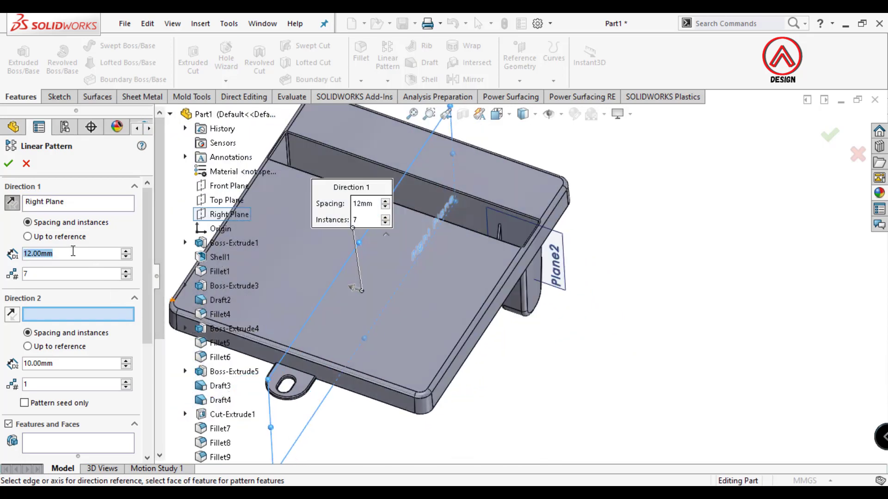
Step: Pattern the reinforcing rib as 2 instances spaced 28.5 mm apart and complete the linear pattern
type("28.5")
left_click(68, 275)
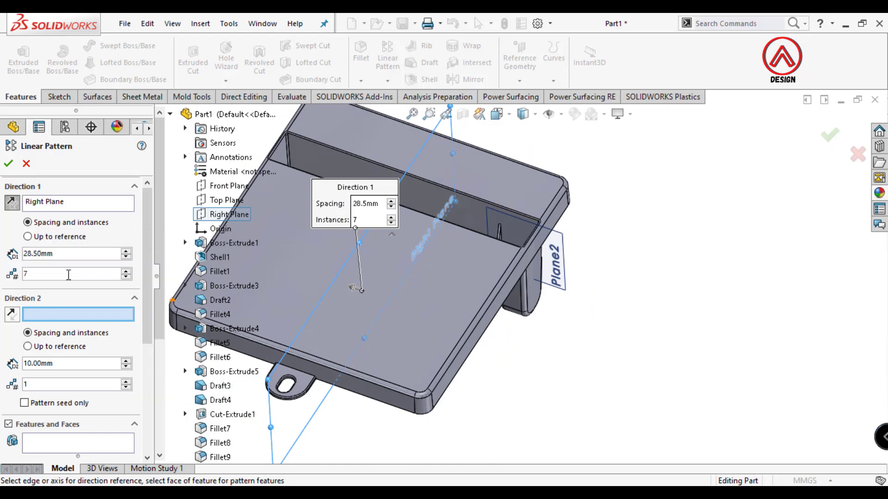
type("2")
left_click(55, 449)
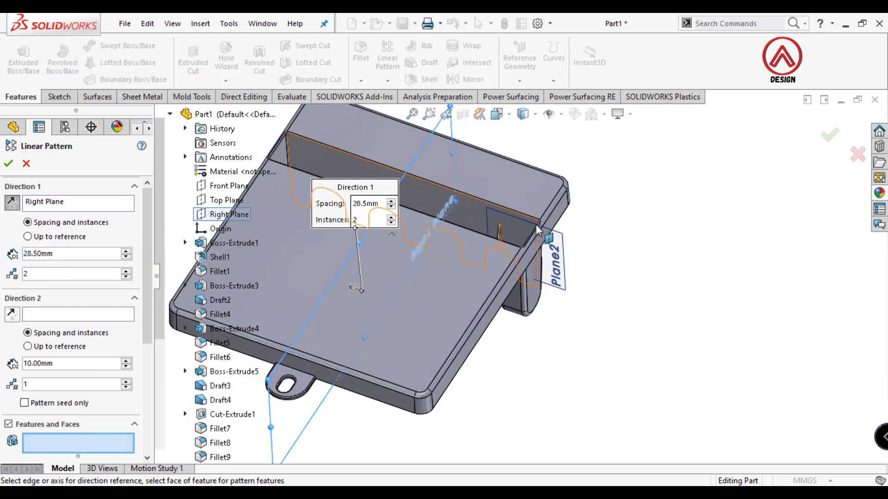
scroll(485, 264, "down", 8)
left_click(441, 306)
scroll(448, 309, "up", 5)
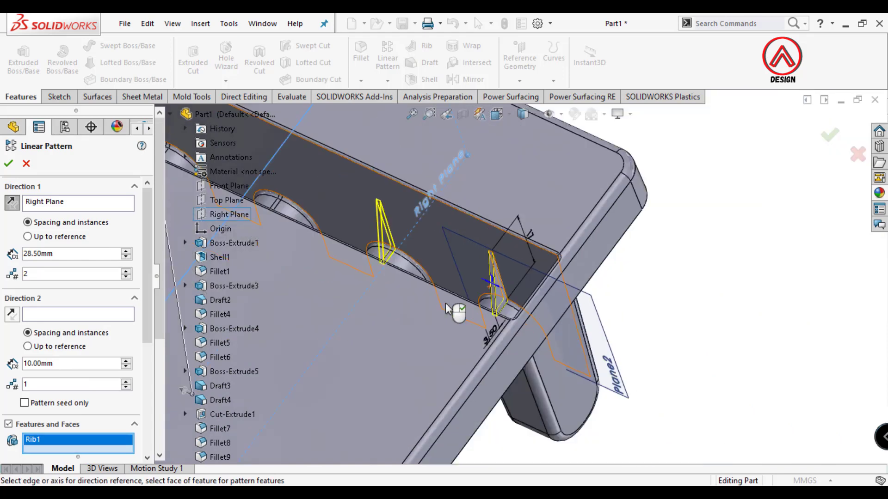
key("Return")
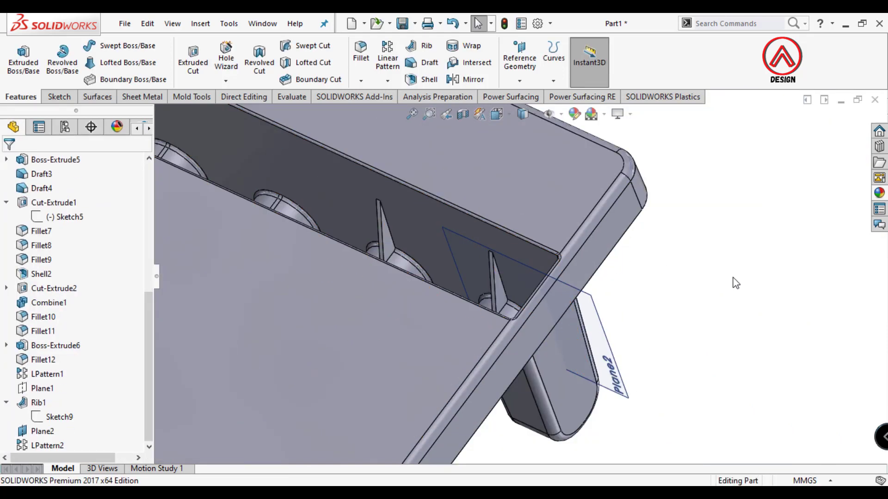
Step: Mirror the patterned rib feature about Plane2 inside the hollow block
left_click(388, 81)
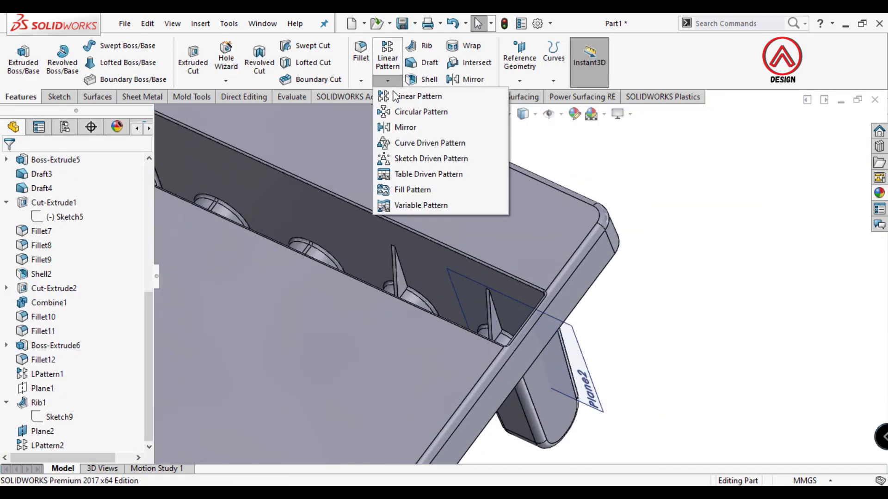
left_click(398, 127)
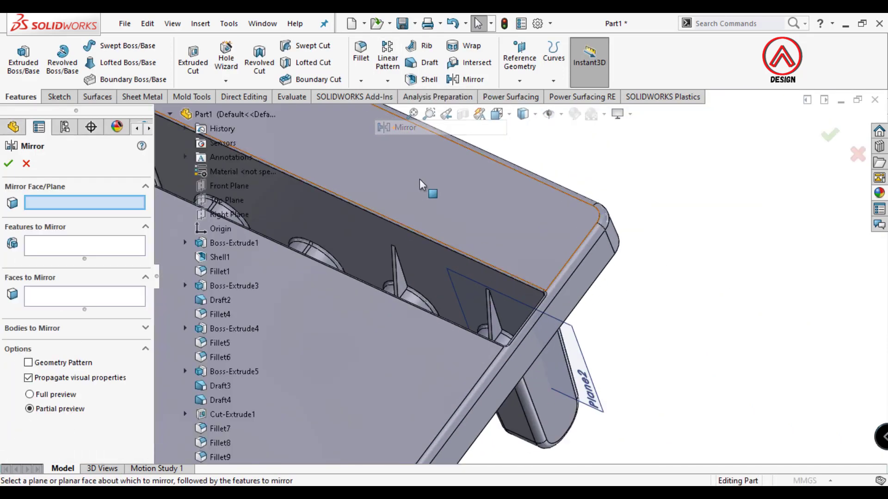
left_click(596, 399)
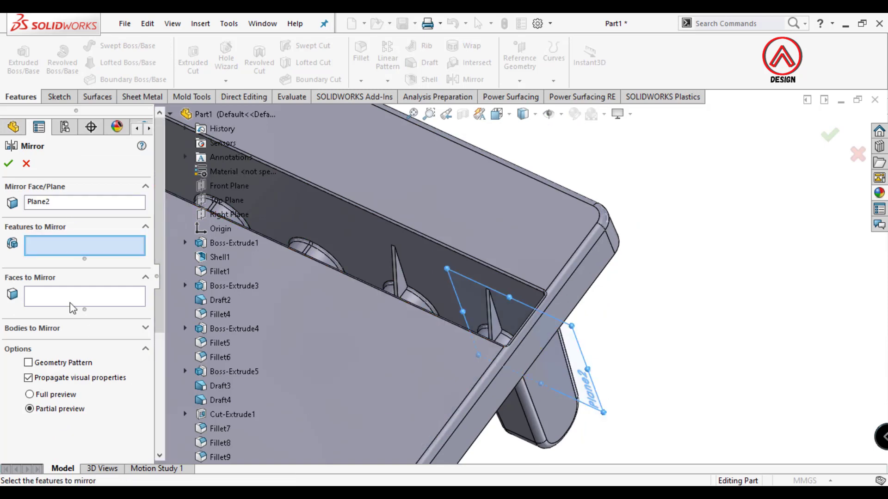
left_click(401, 286)
left_click(9, 163)
Step: Mirror the Mirror1 ribs about the Right Plane to the other half of the block
left_click(388, 81)
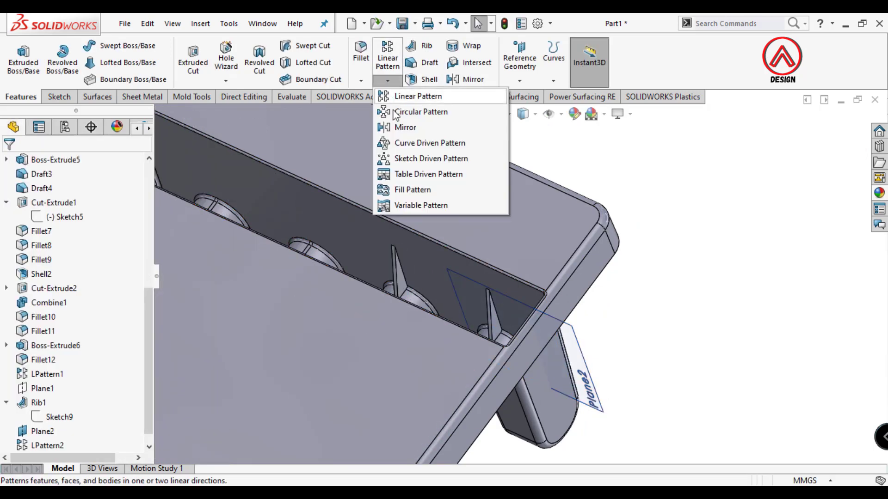
left_click(405, 127)
scroll(305, 269, "up", 5)
left_click(217, 218)
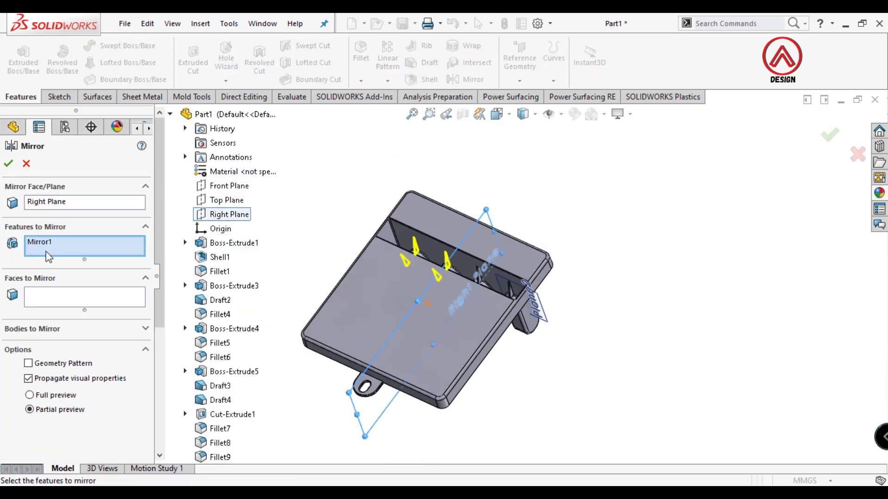
left_click(8, 165)
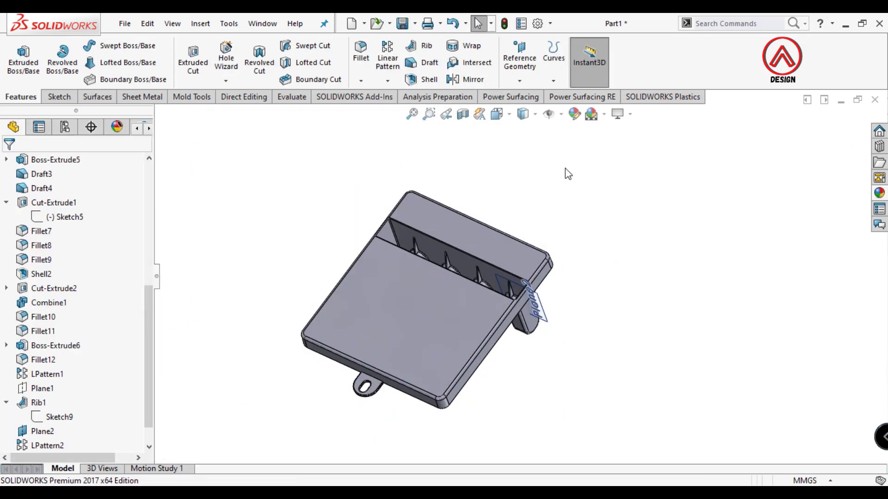
Step: Hide Plane2 and turn the model to show the upper side of the tray
left_click(544, 310)
left_click(489, 201)
middle_click_drag(490, 200, 470, 294)
Step: Apply a yellow appearance from the High Gloss plastics to the whole part
left_click(879, 194)
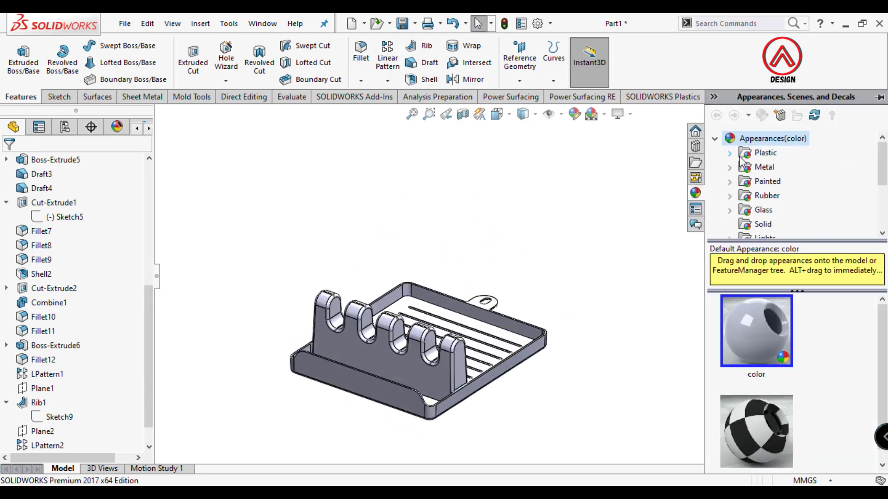
left_click(750, 157)
left_click(766, 157)
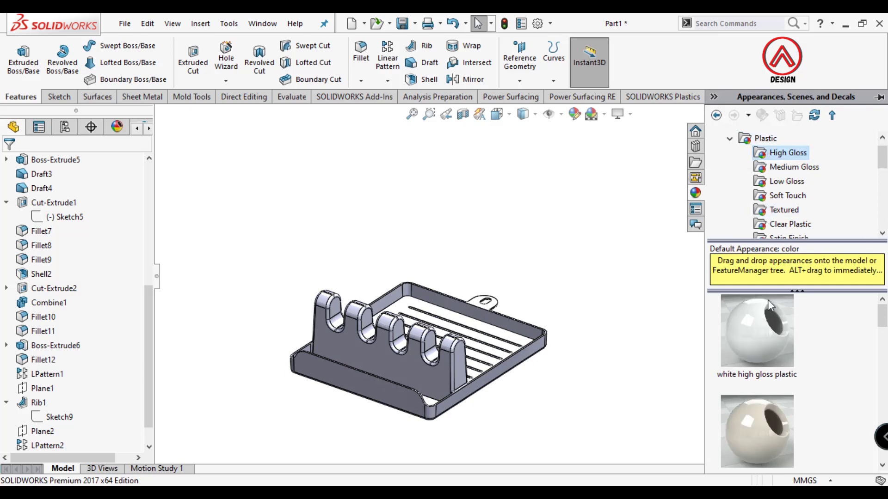
scroll(766, 333, "down", 3)
left_click_drag(759, 356, 513, 334)
left_click(531, 333)
Step: View the tray in the Shaded display style without edges and return it to Shaded With Edges
middle_click_drag(548, 347, 469, 303)
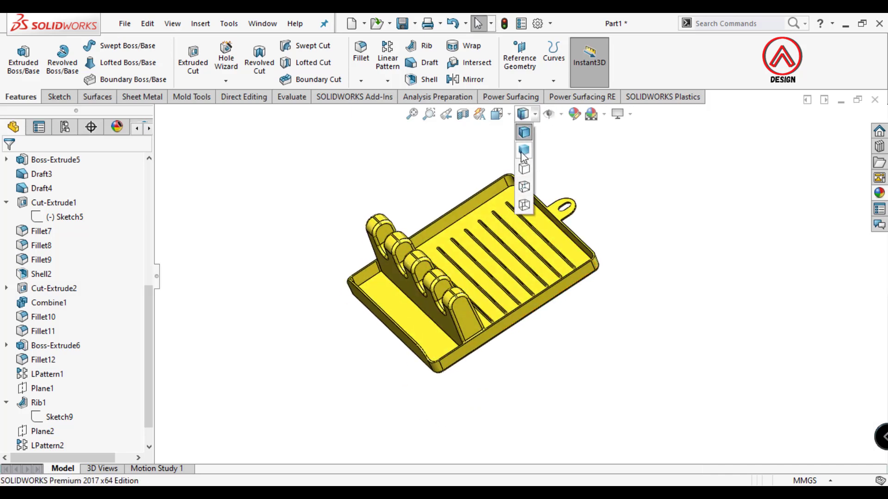
left_click(524, 150)
mouse_move(525, 251)
middle_mouse_down()
mouse_move(569, 208)
mouse_move(689, 155)
mouse_move(646, 163)
mouse_move(571, 133)
middle_mouse_up()
left_click(525, 118)
left_click(524, 133)
mouse_move(581, 190)
middle_mouse_down()
mouse_move(598, 232)
mouse_move(452, 234)
mouse_move(446, 249)
middle_mouse_up()
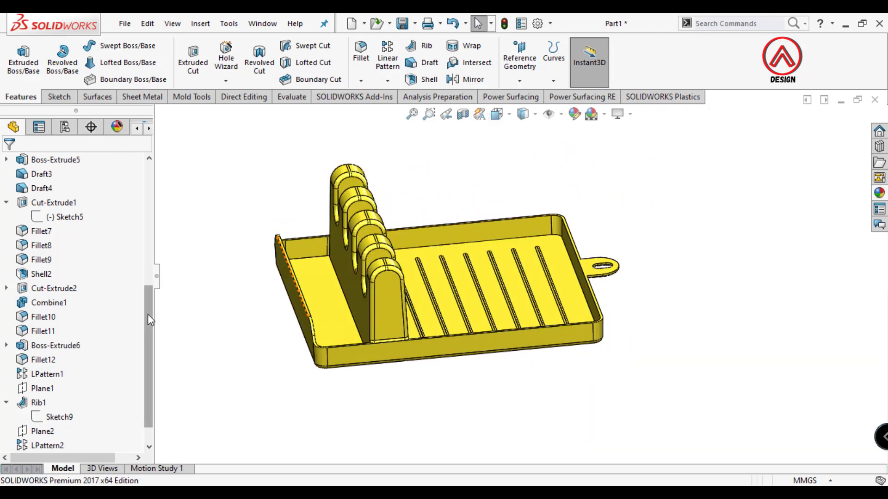
Step: Run a draft analysis on the part with the Top Plane as pull direction and a 1° draft angle
left_click_drag(148, 315, 148, 190)
left_click(49, 245)
left_click(290, 97)
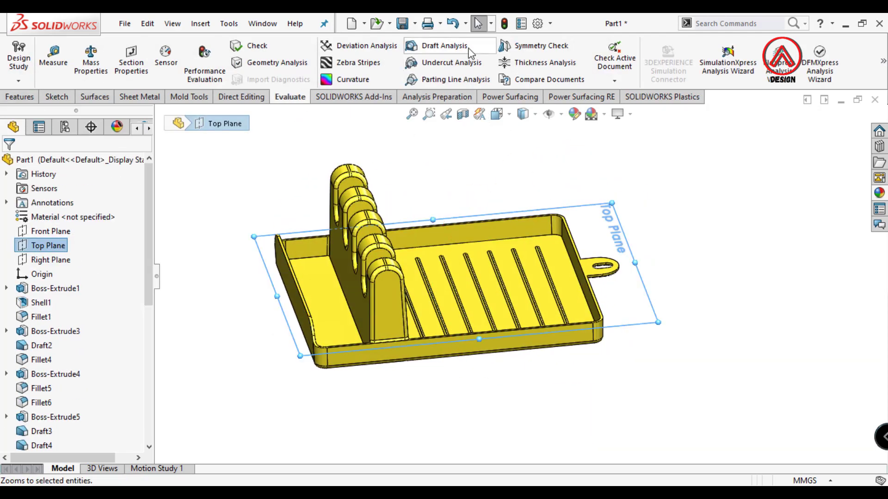
left_click(470, 51)
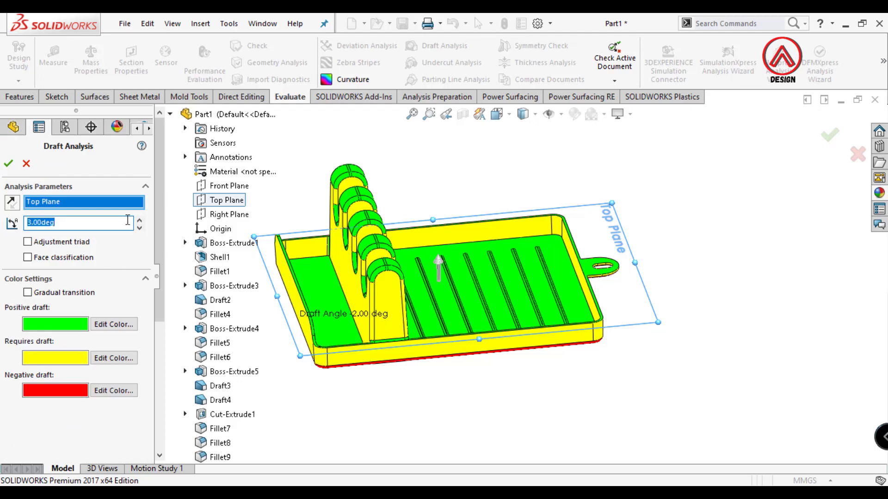
type("1")
key("Return")
Step: Examine the draft colors on the tray's upper side and underside, accept the analysis, and turn off its display
middle_click_drag(458, 296, 485, 135)
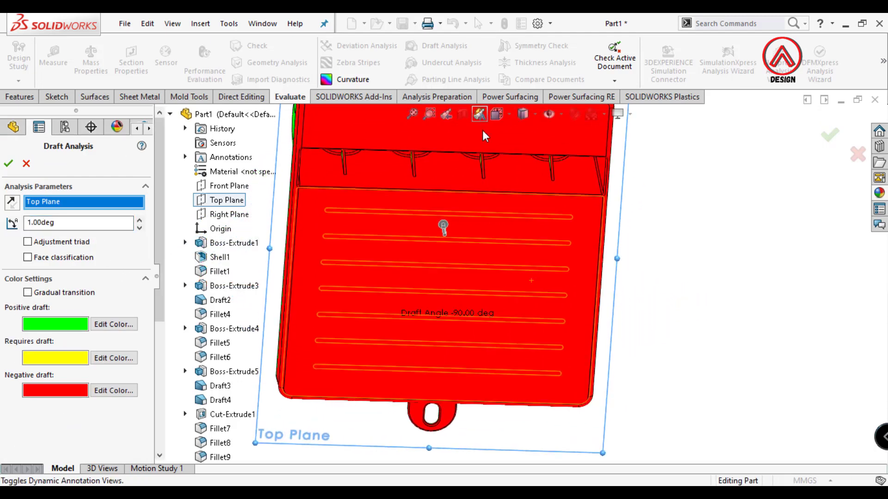
middle_click_drag(443, 226, 3, 229)
scroll(459, 348, "down", 5)
scroll(482, 273, "up", 5)
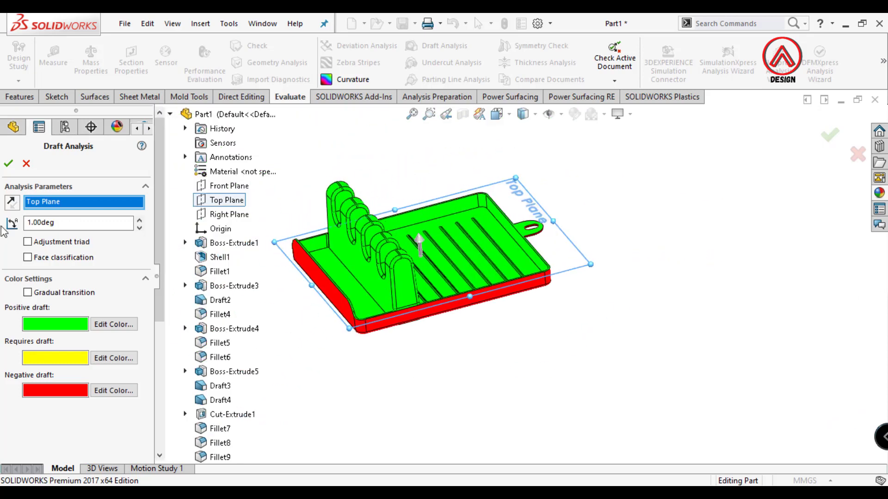
left_click(7, 164)
middle_click_drag(296, 259, 469, 106)
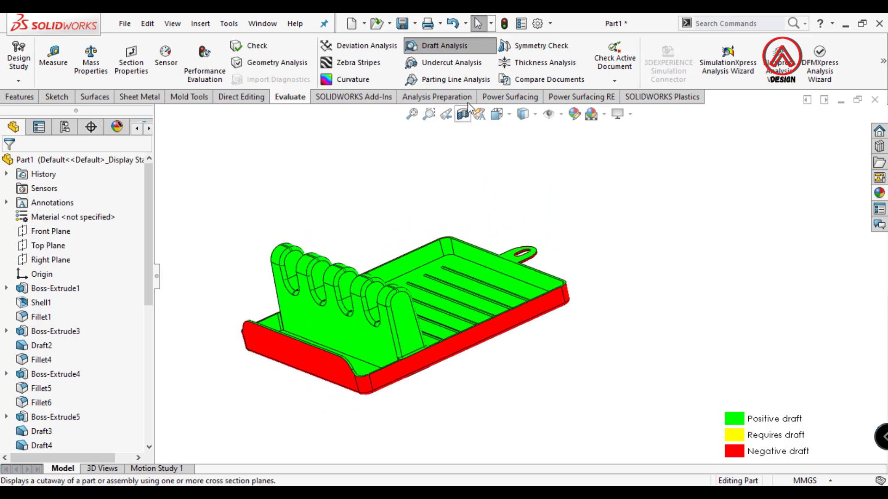
left_click(465, 47)
middle_click_drag(490, 296, 506, 347)
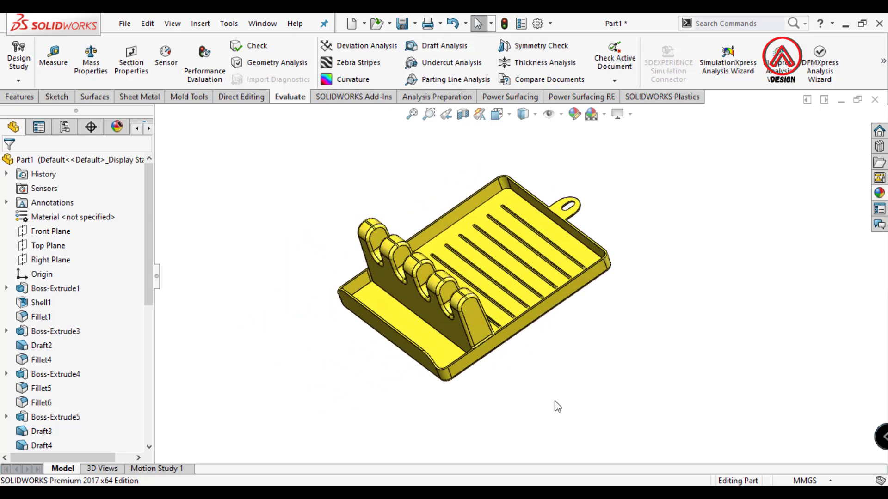